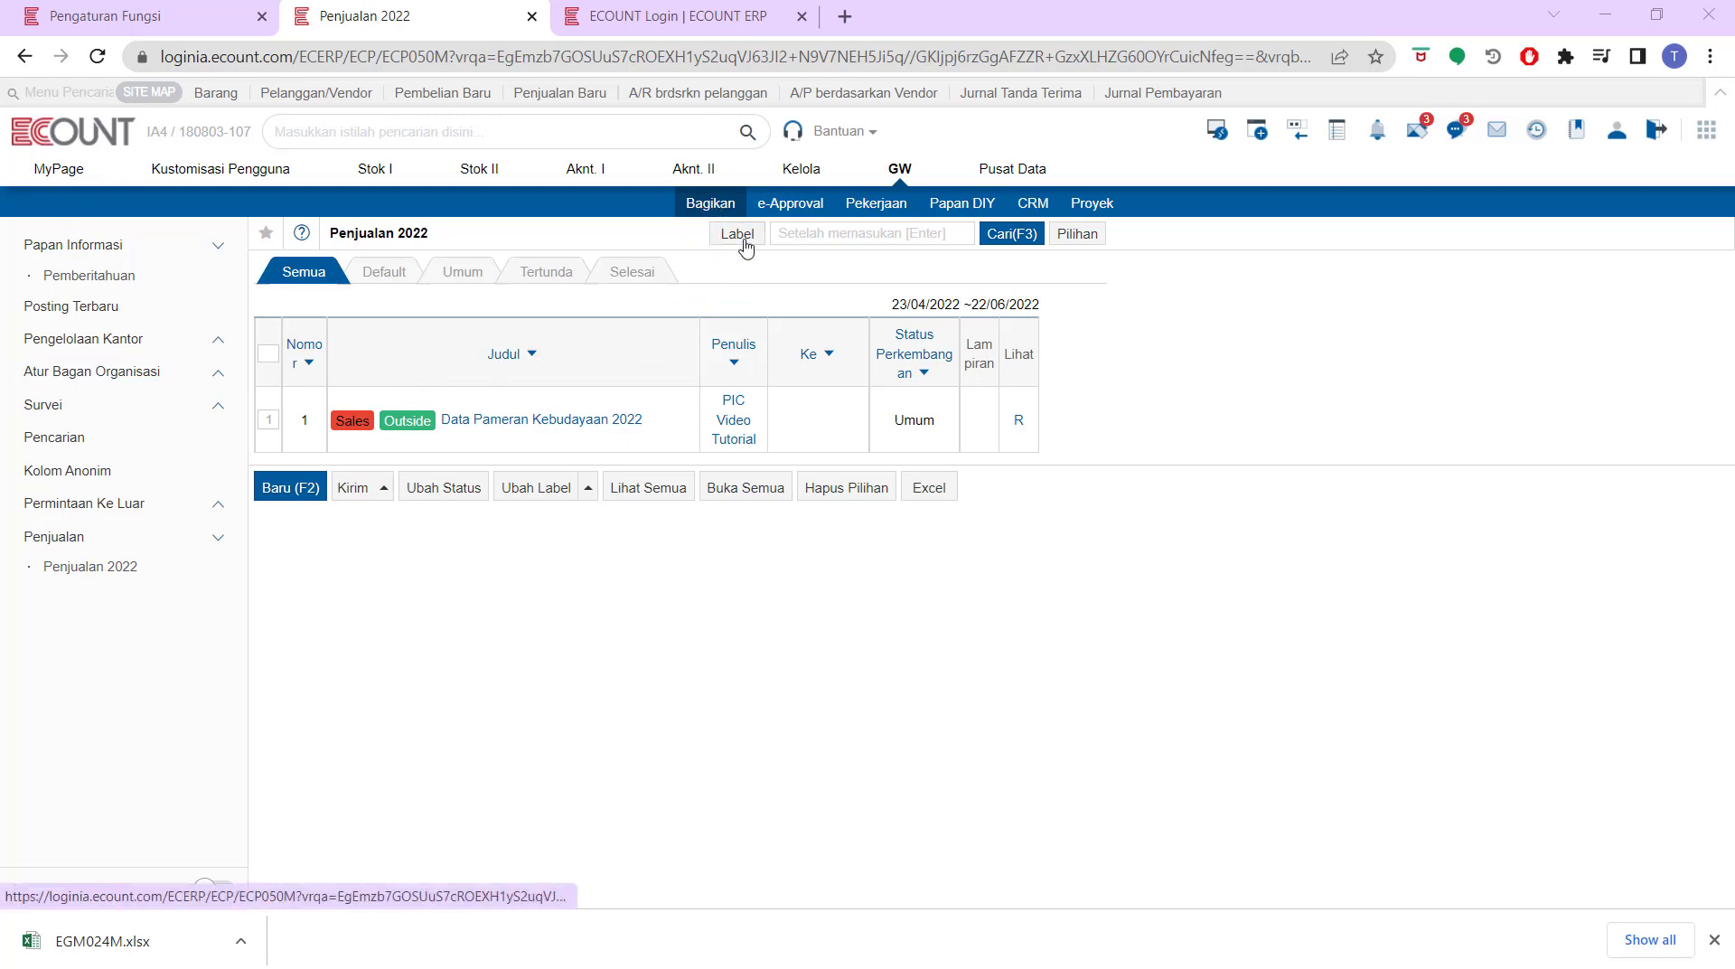
Look through the Pekerjaan and CRM GW menus, then go to the Pengaturan Fungsi page
click(893, 202)
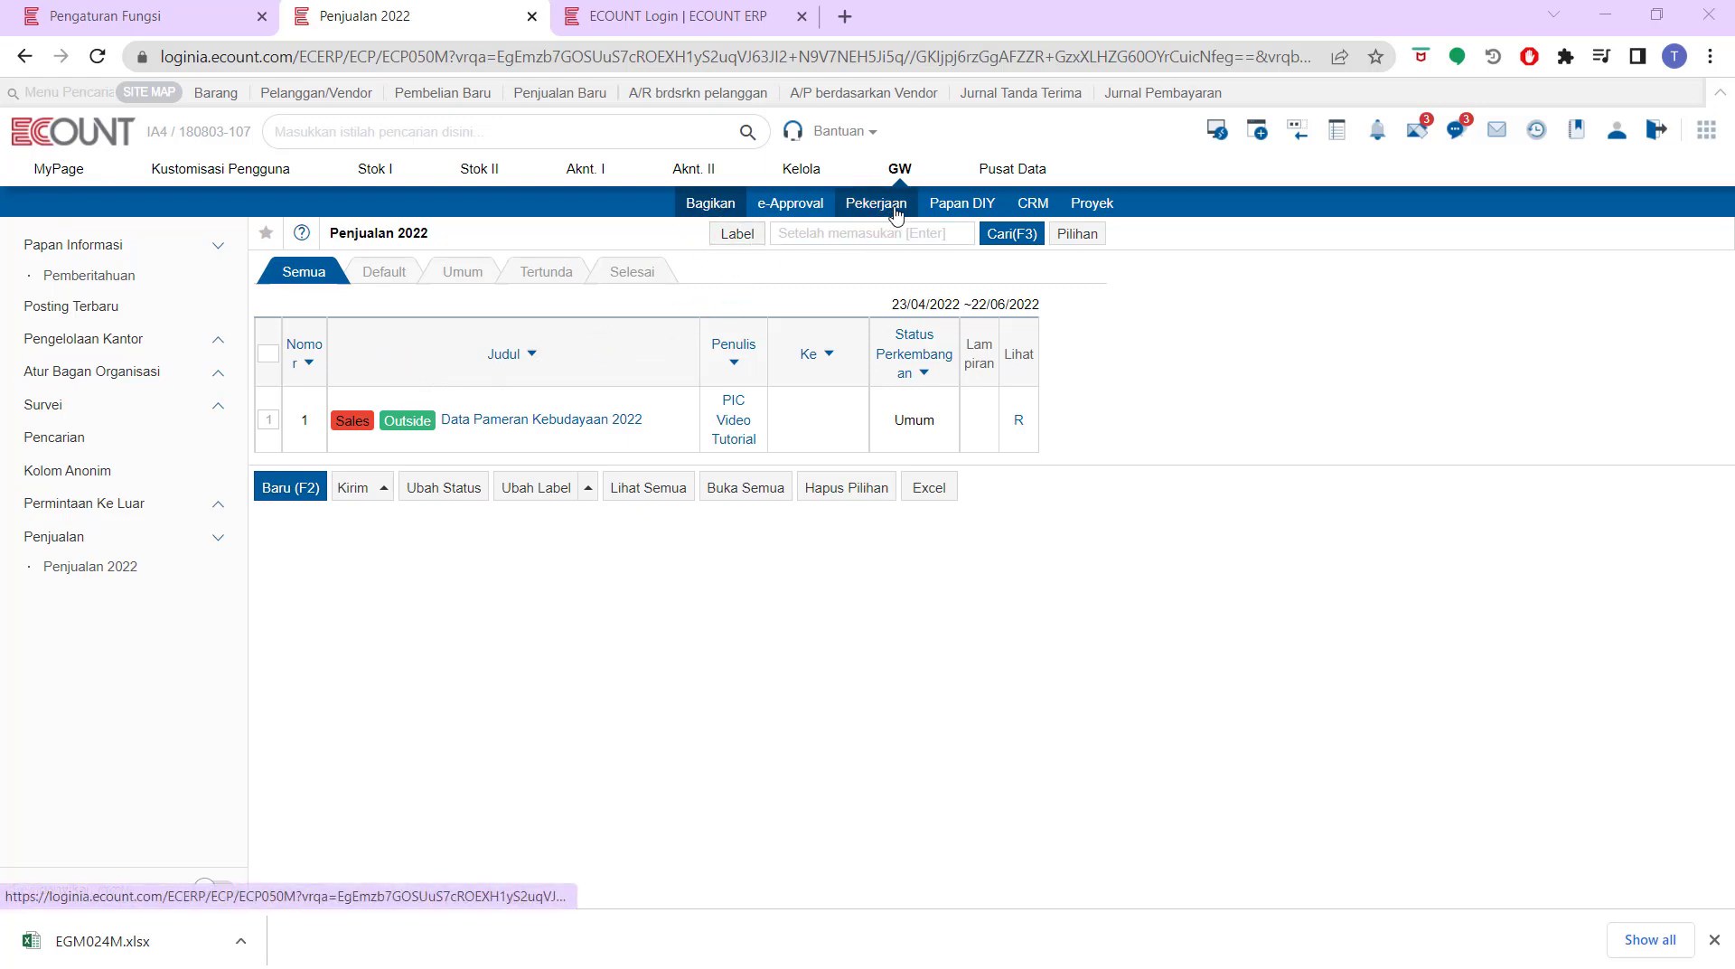
click(1052, 204)
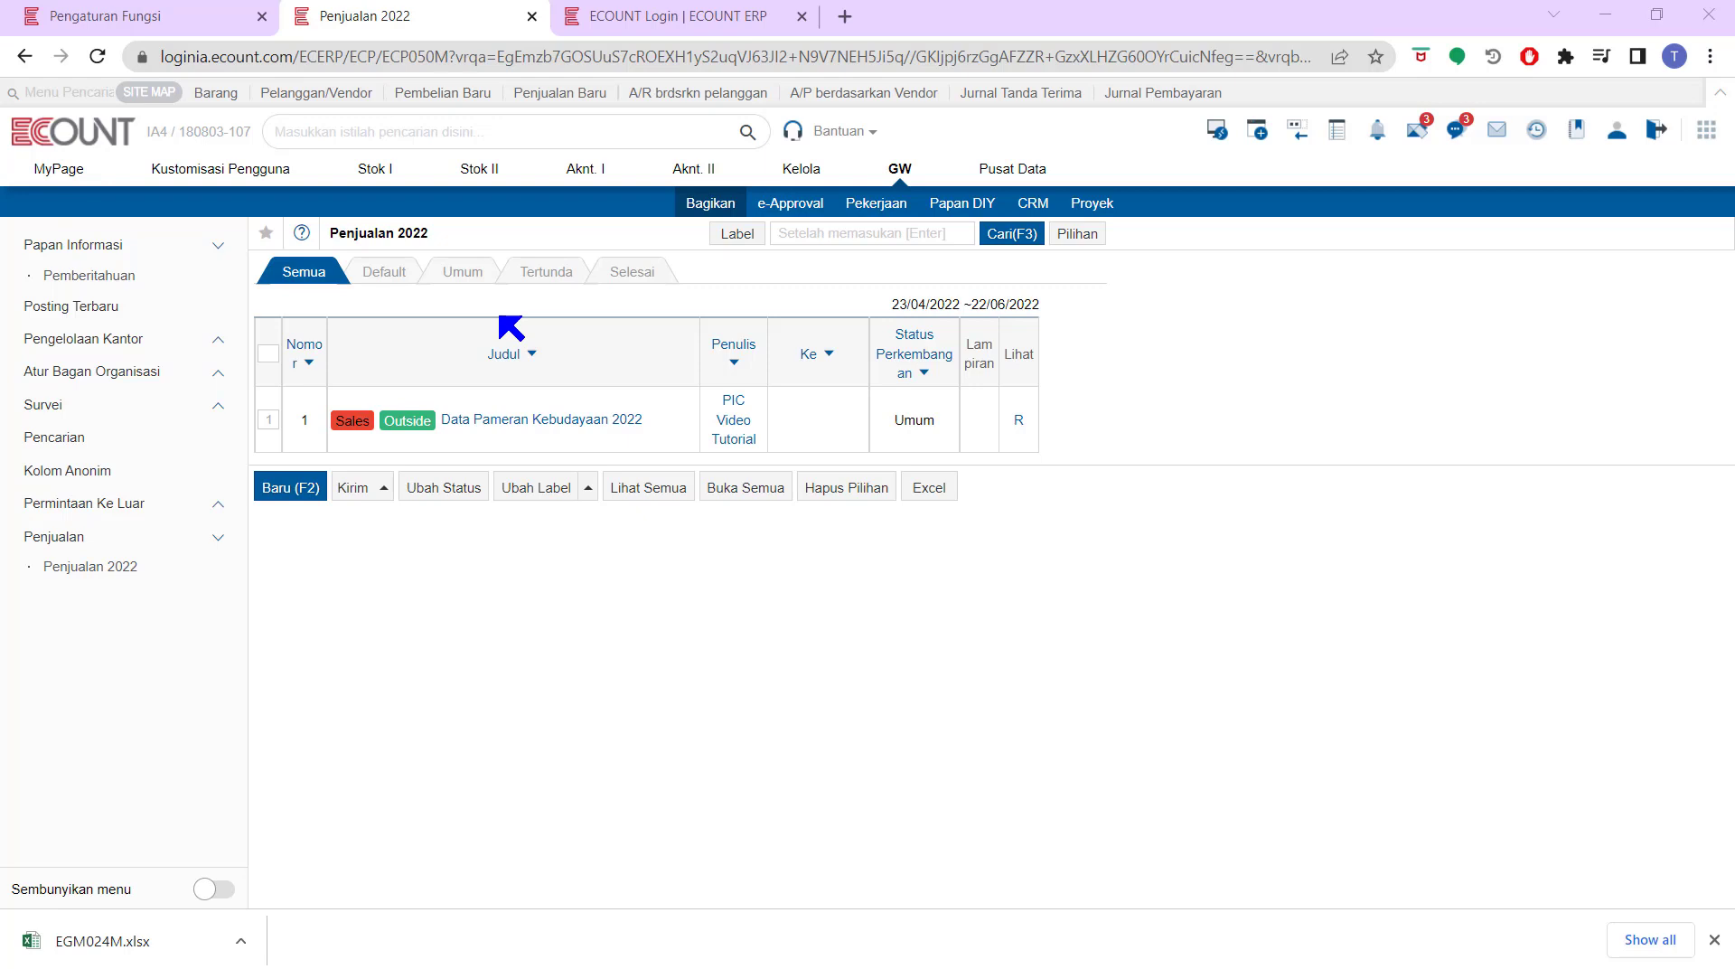
click(881, 201)
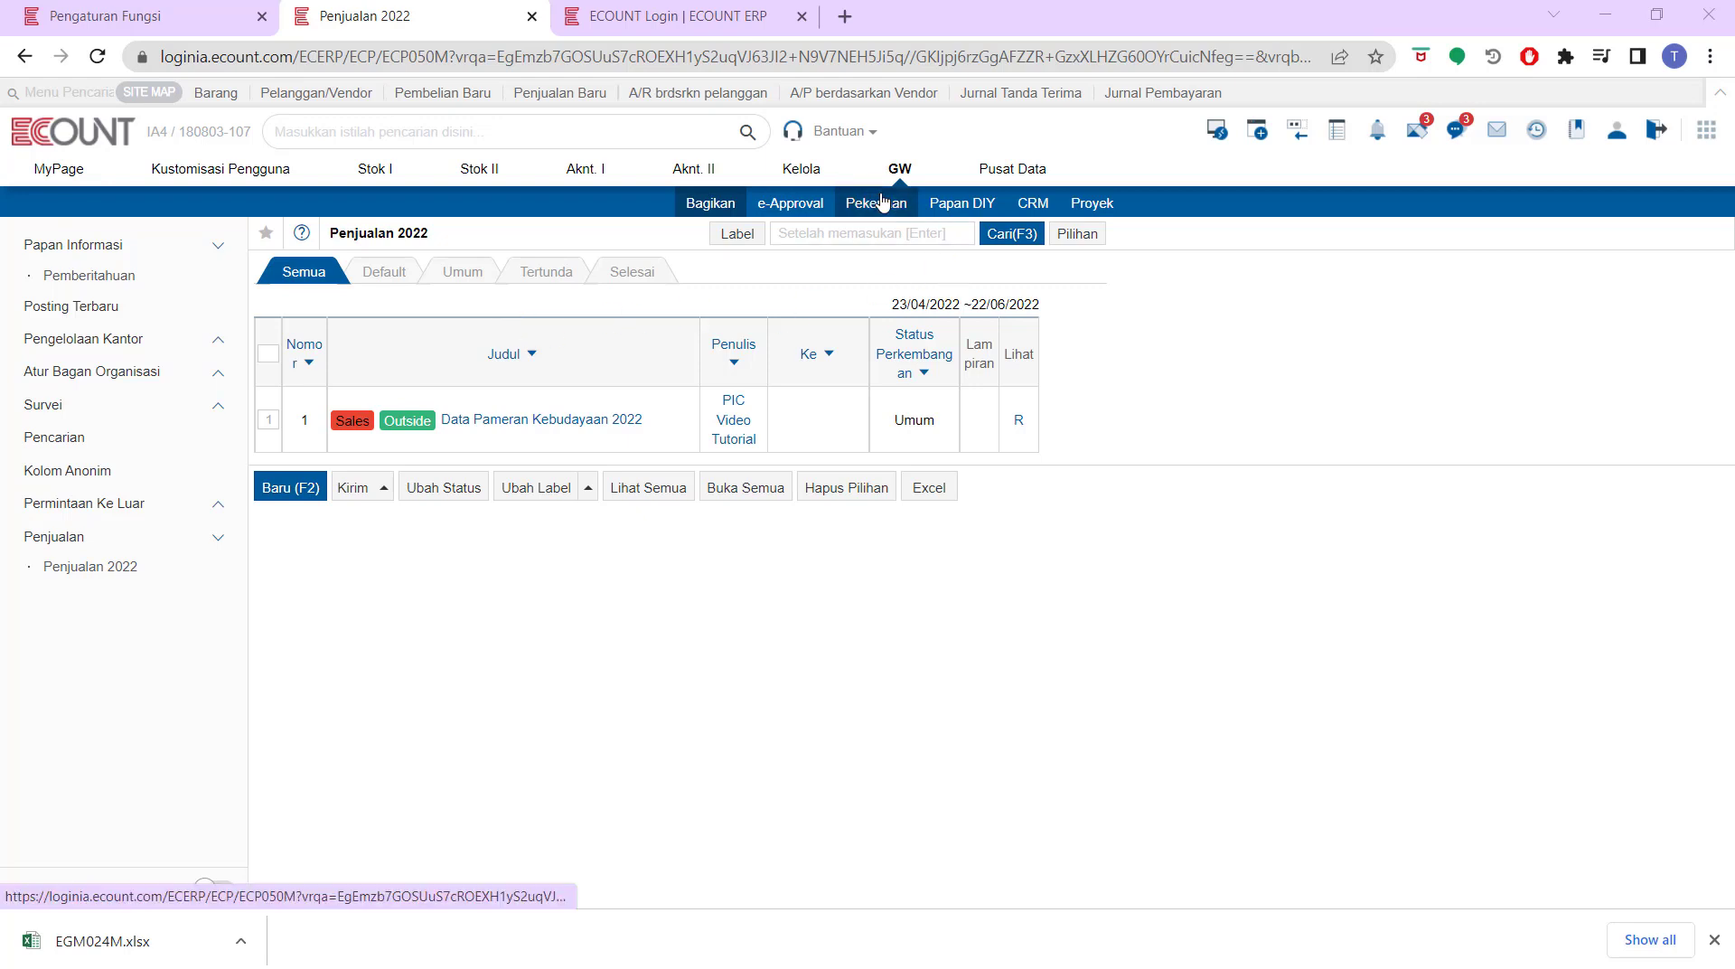
click(1034, 203)
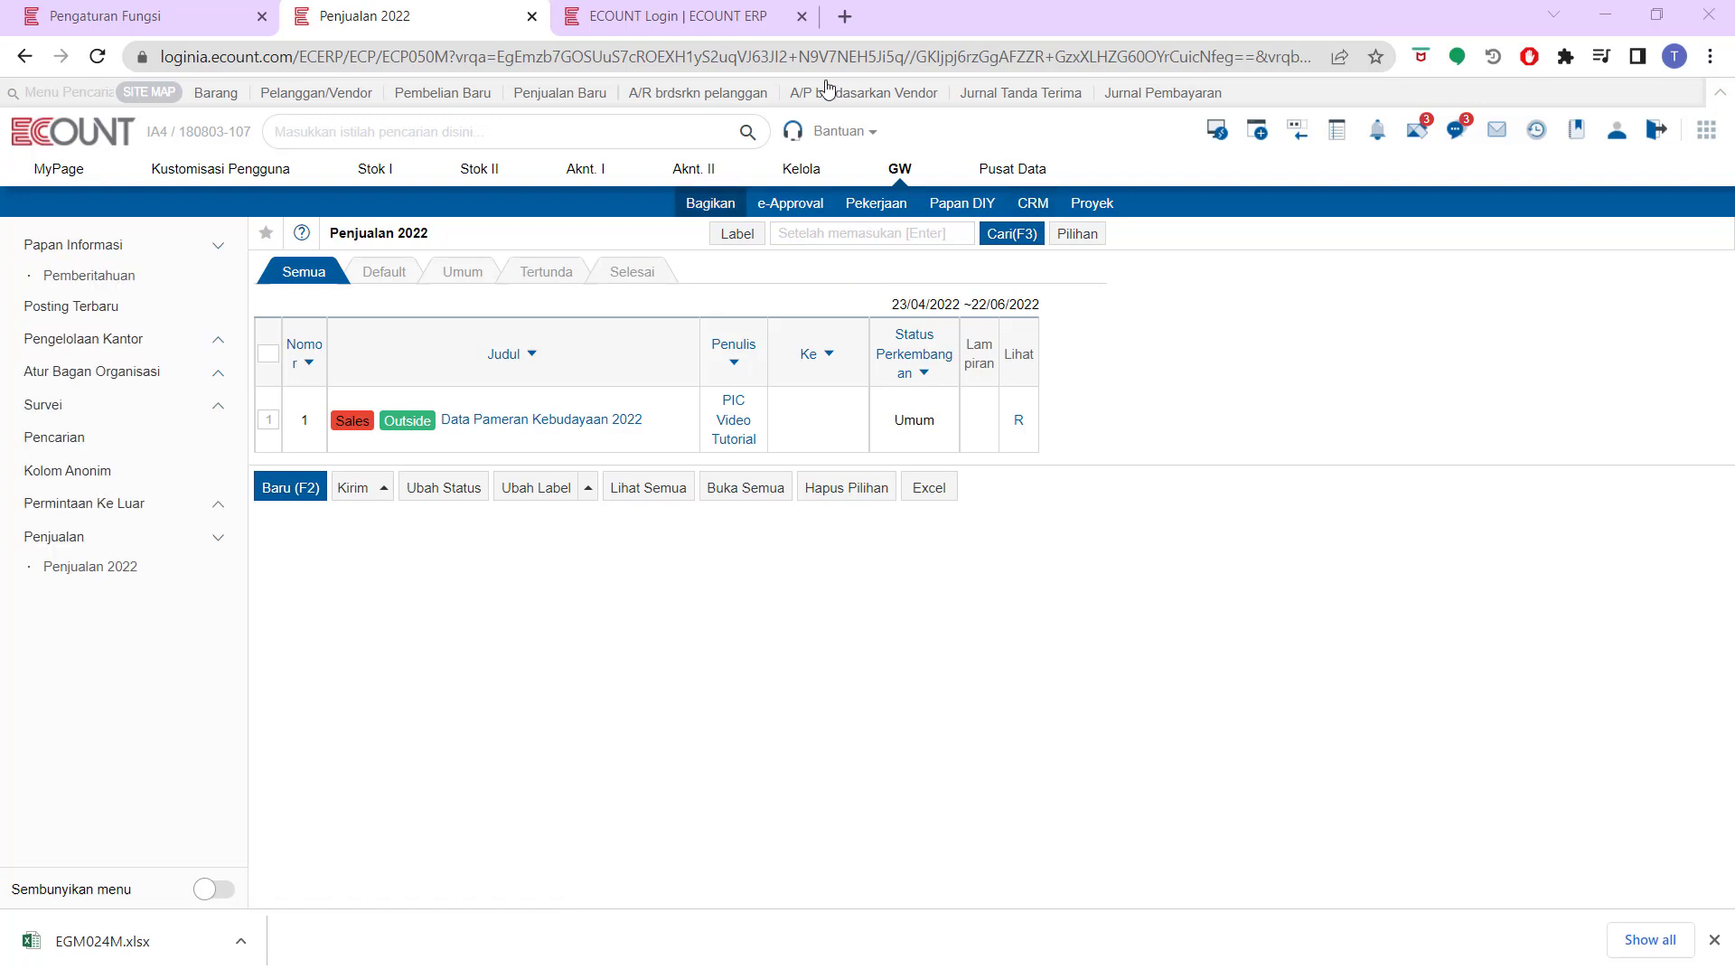
click(211, 14)
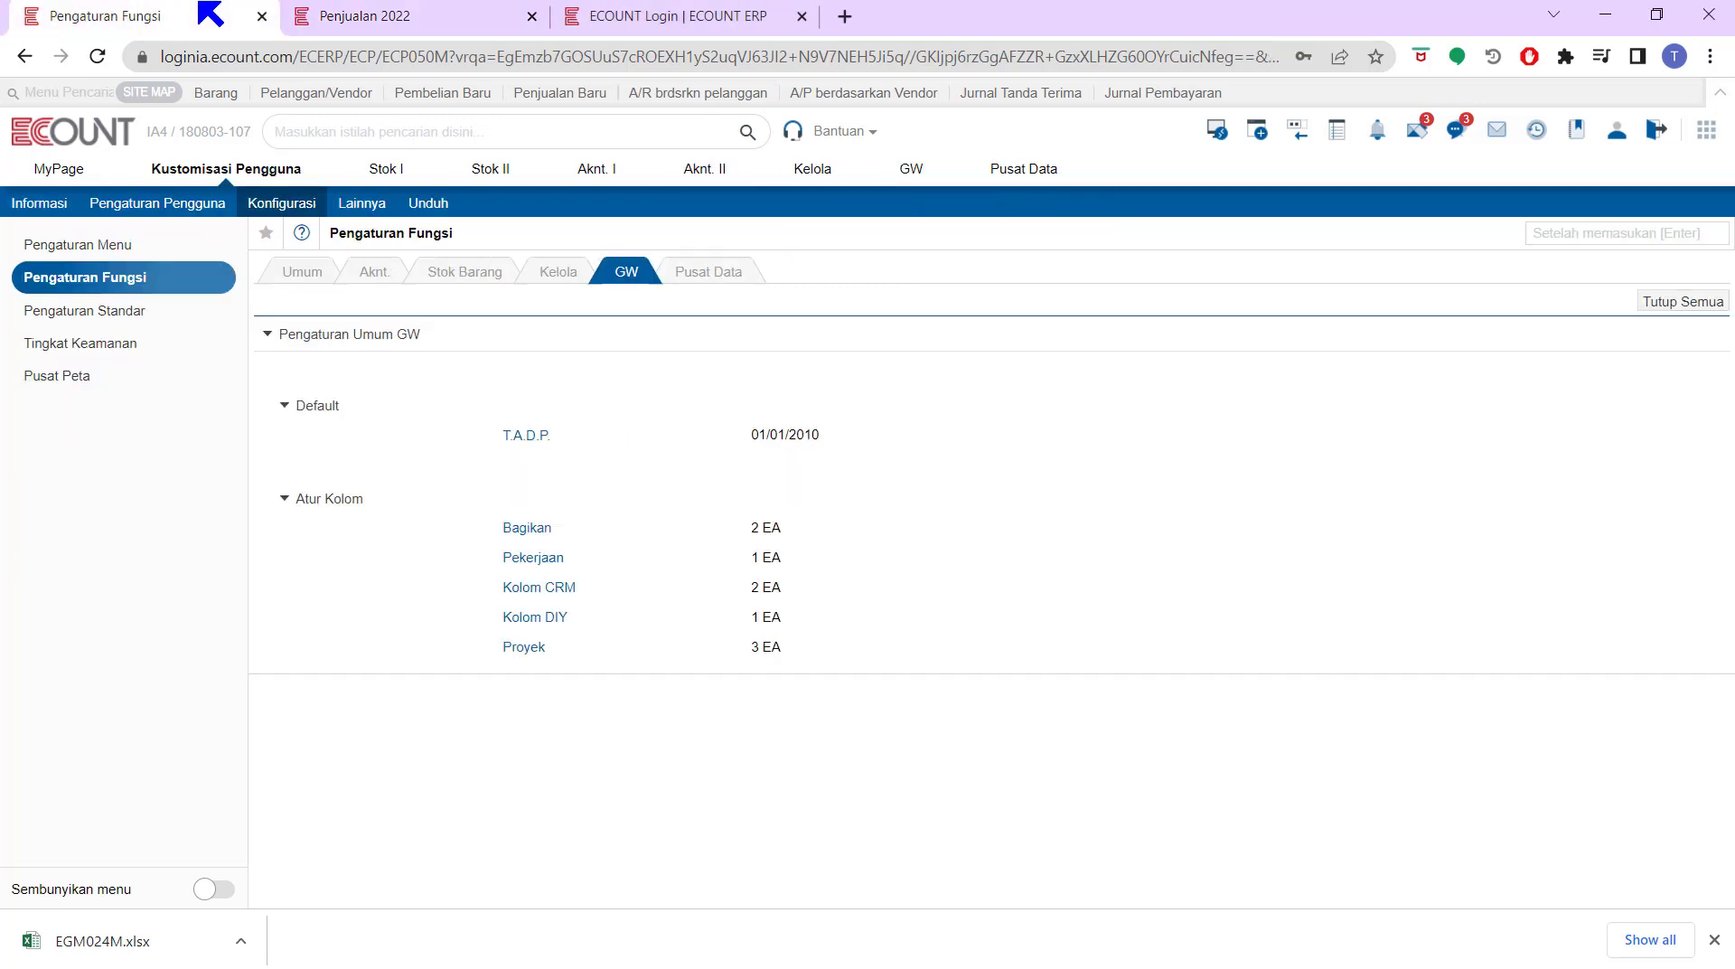
Open the Bagikan board list under Konfigurasi to see Penjualan 2022 and Pemberitahuan
click(271, 205)
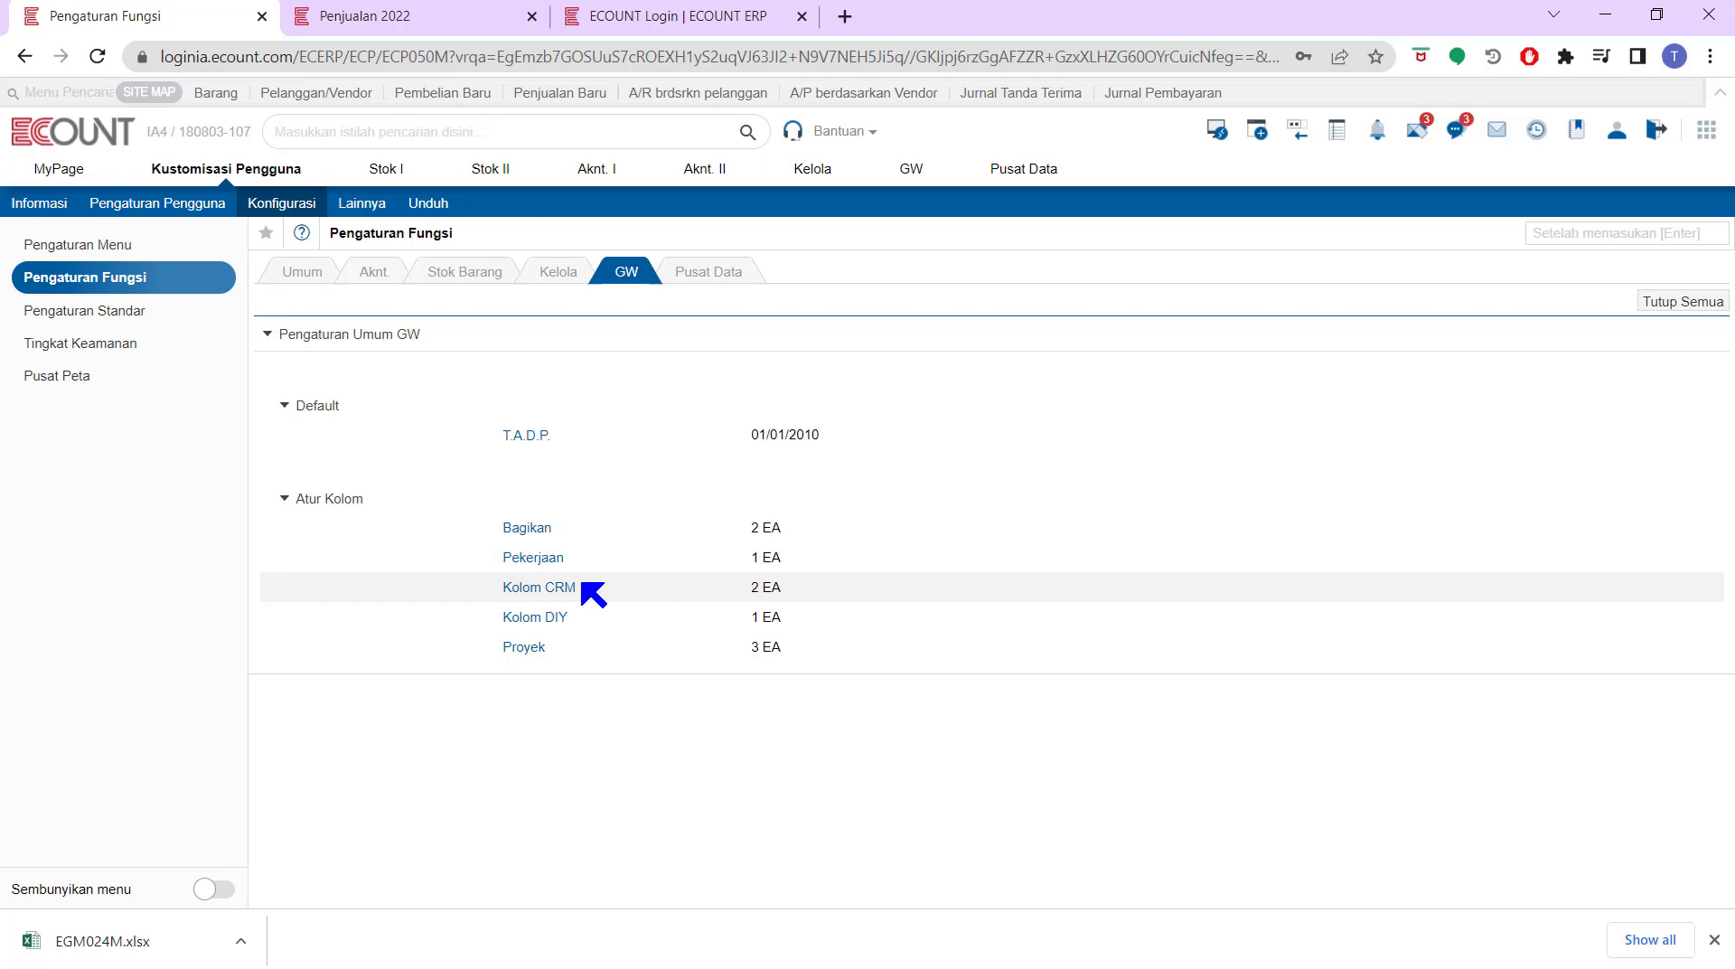
click(527, 530)
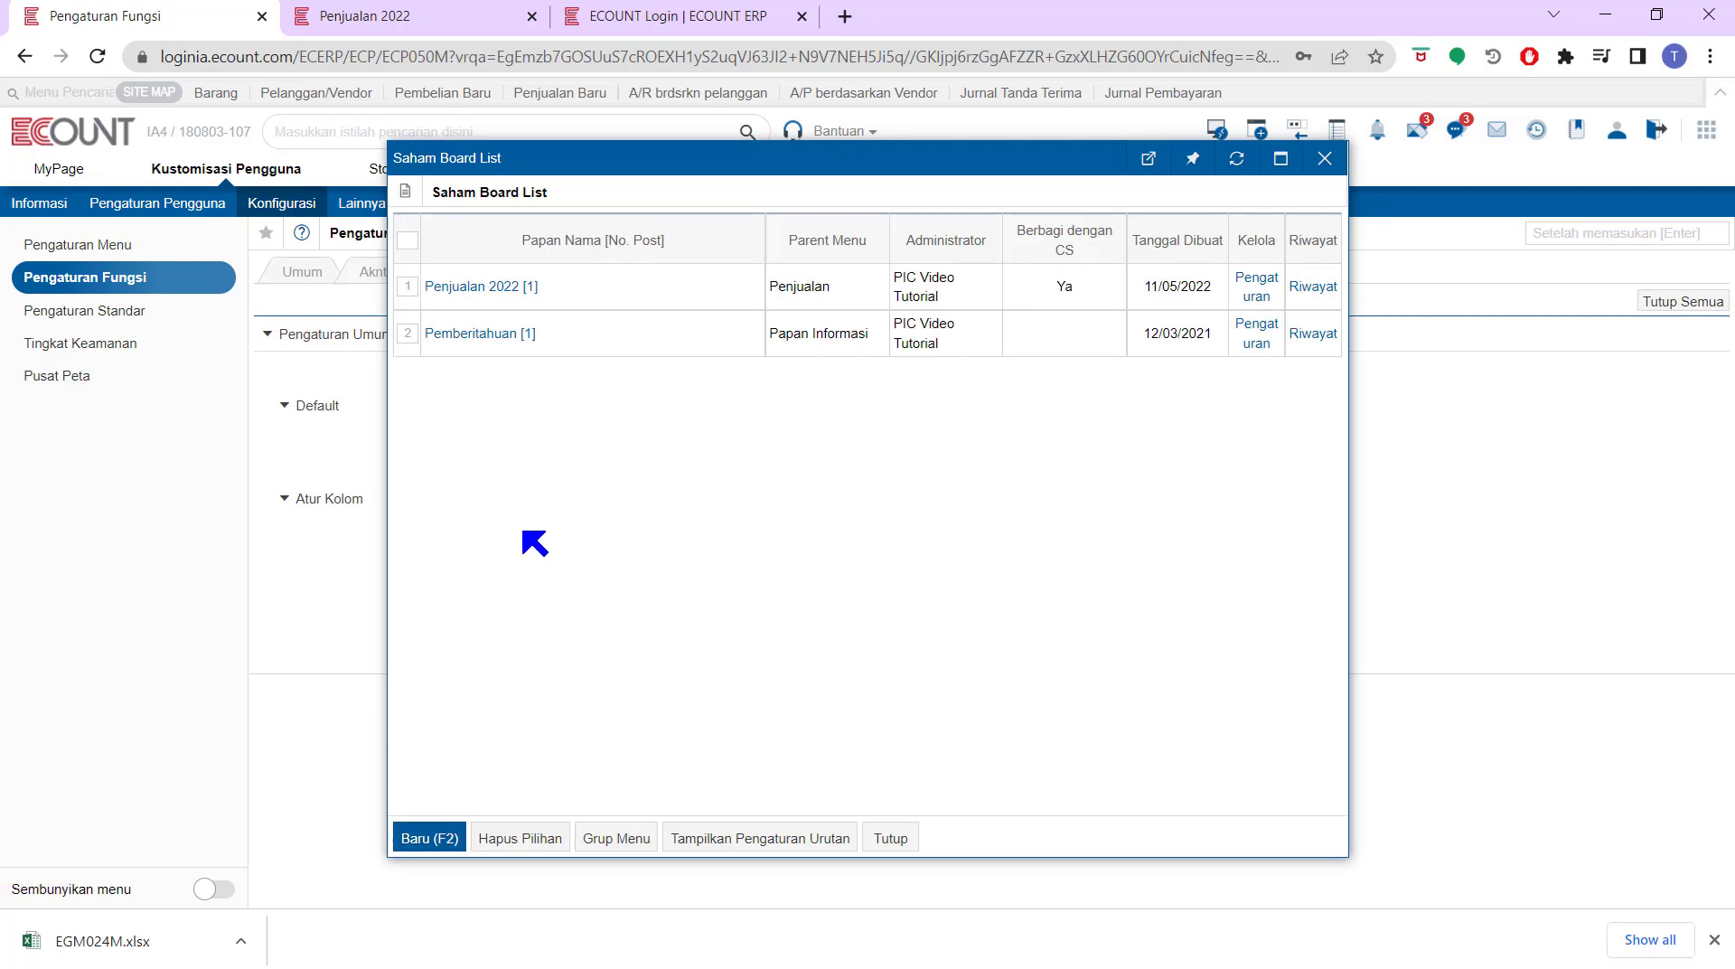
Start a new board named TEST without copying another board, and bring up the menu groups
click(438, 838)
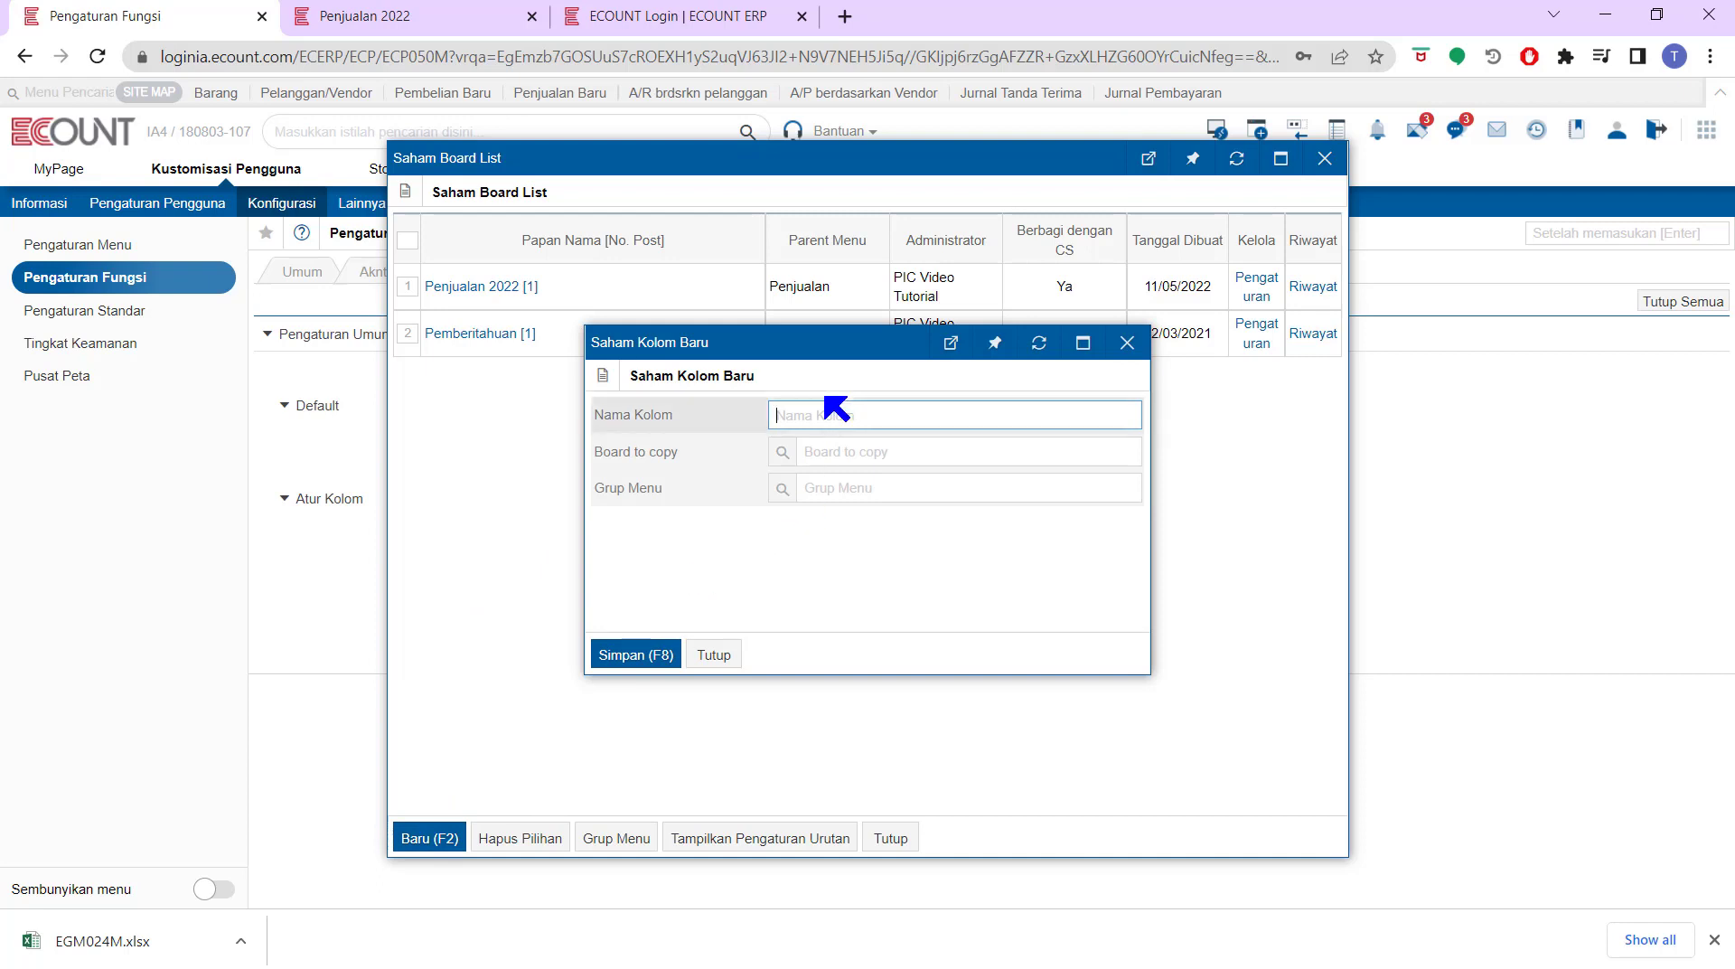
text(TEST)
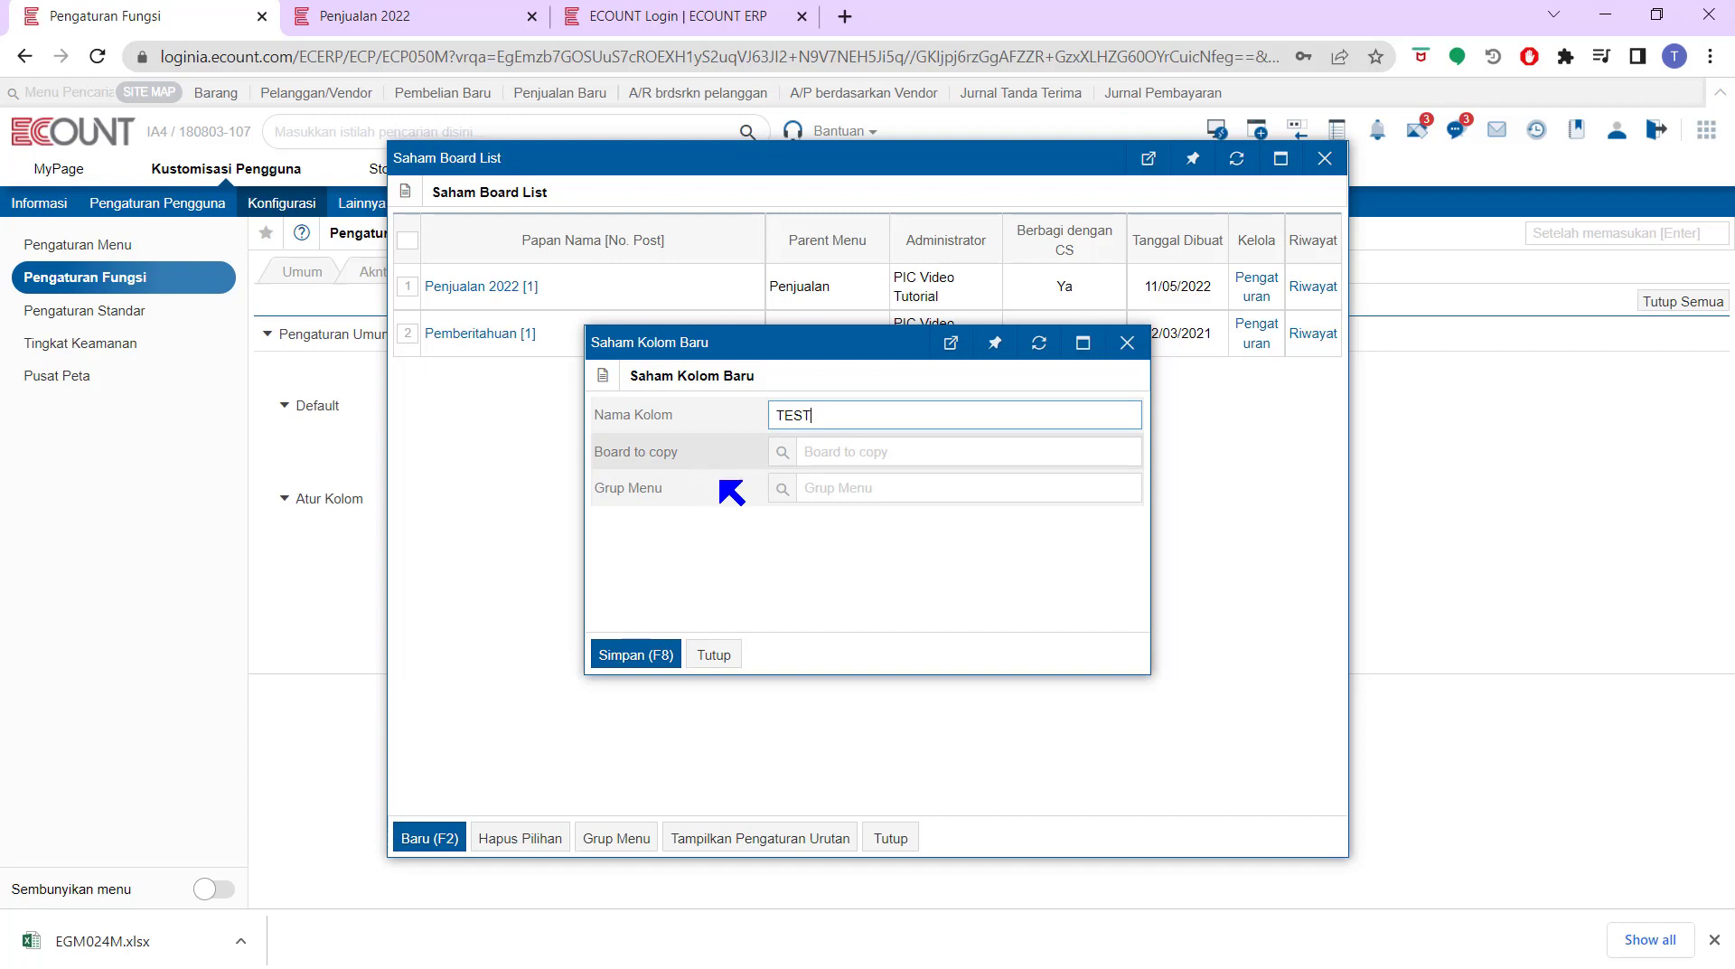
click(782, 452)
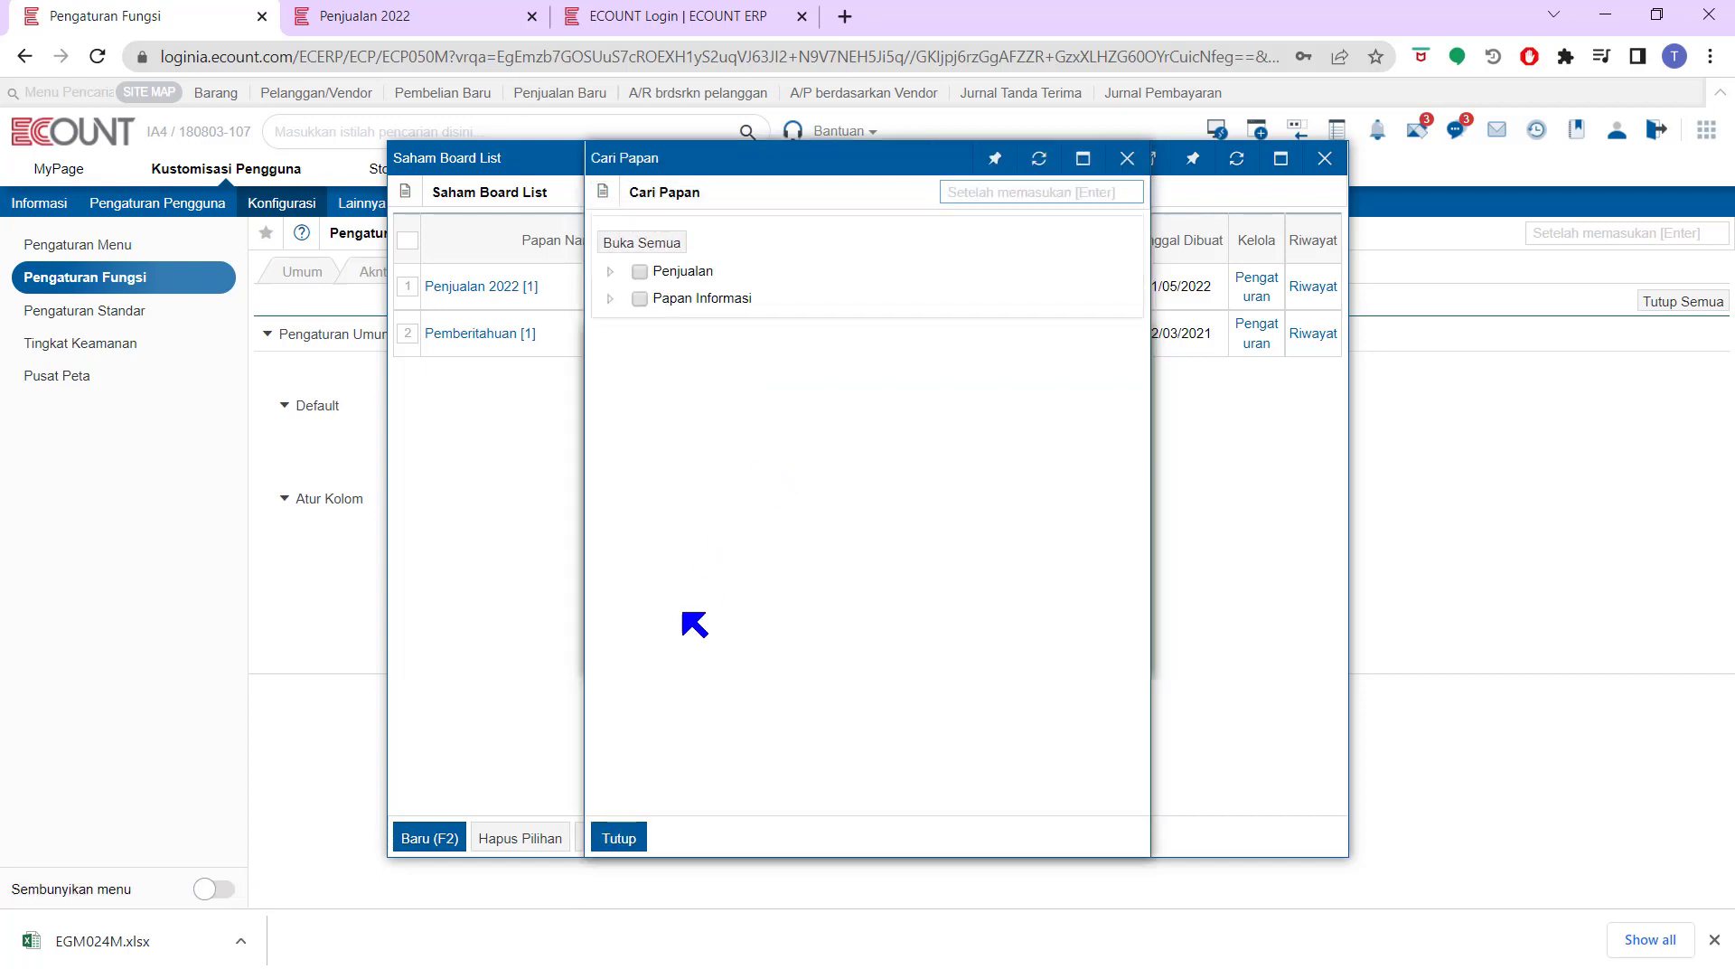
click(622, 836)
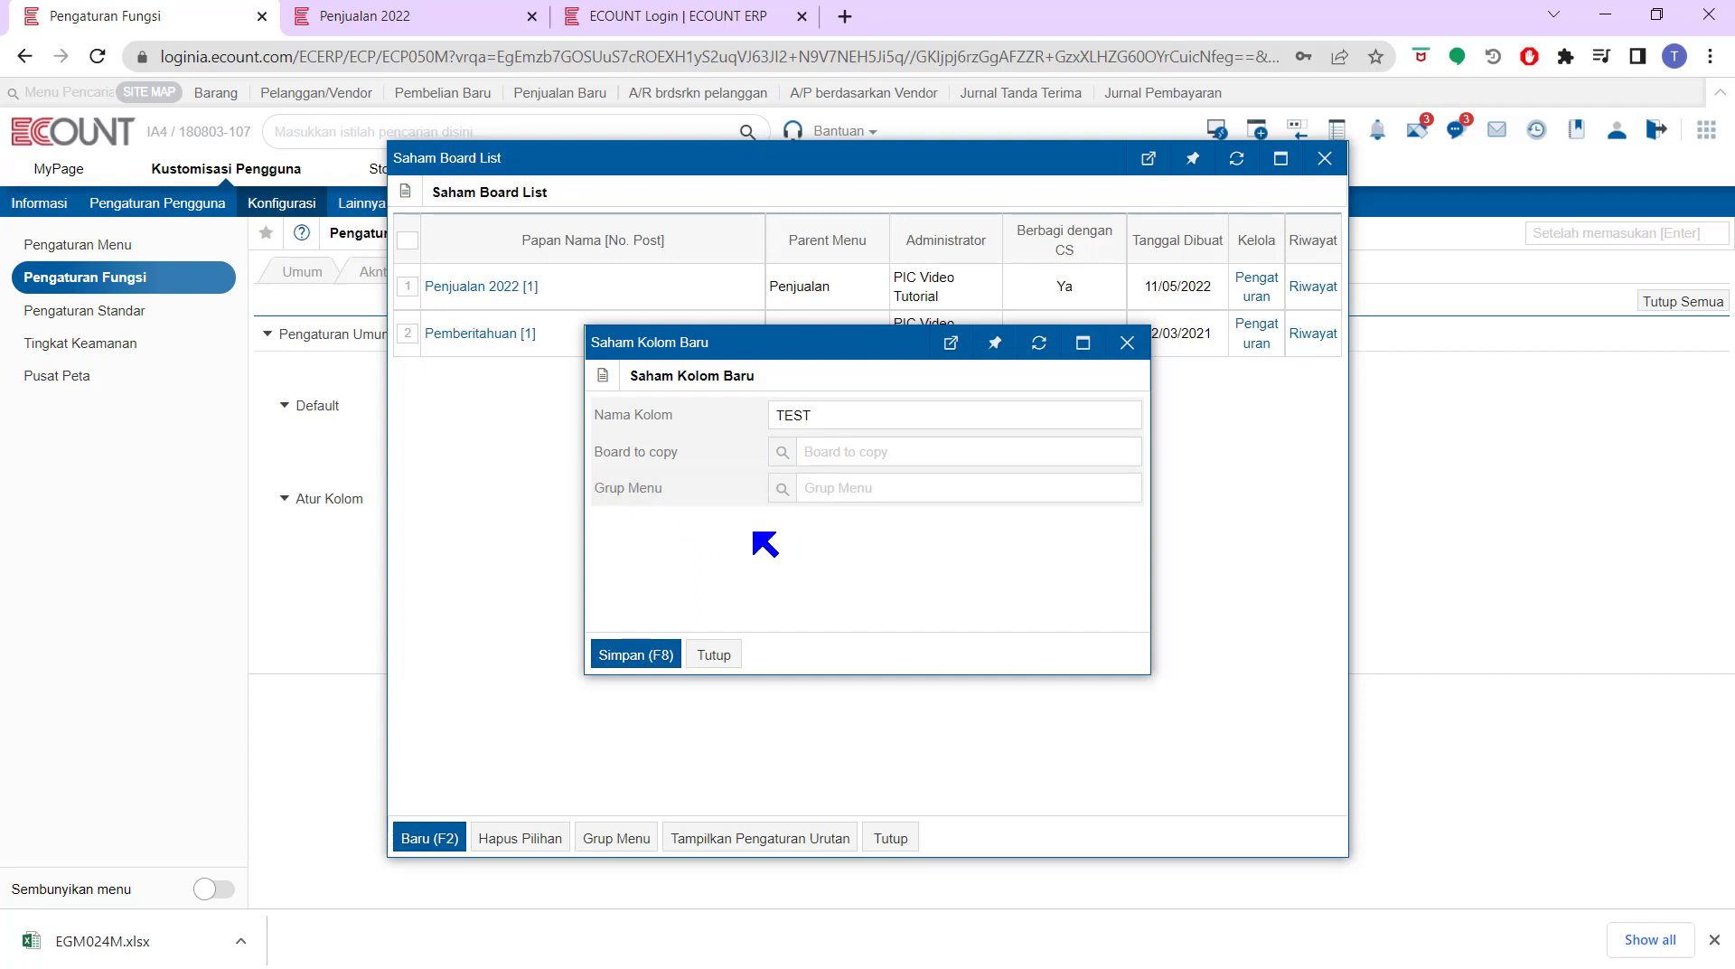
click(782, 490)
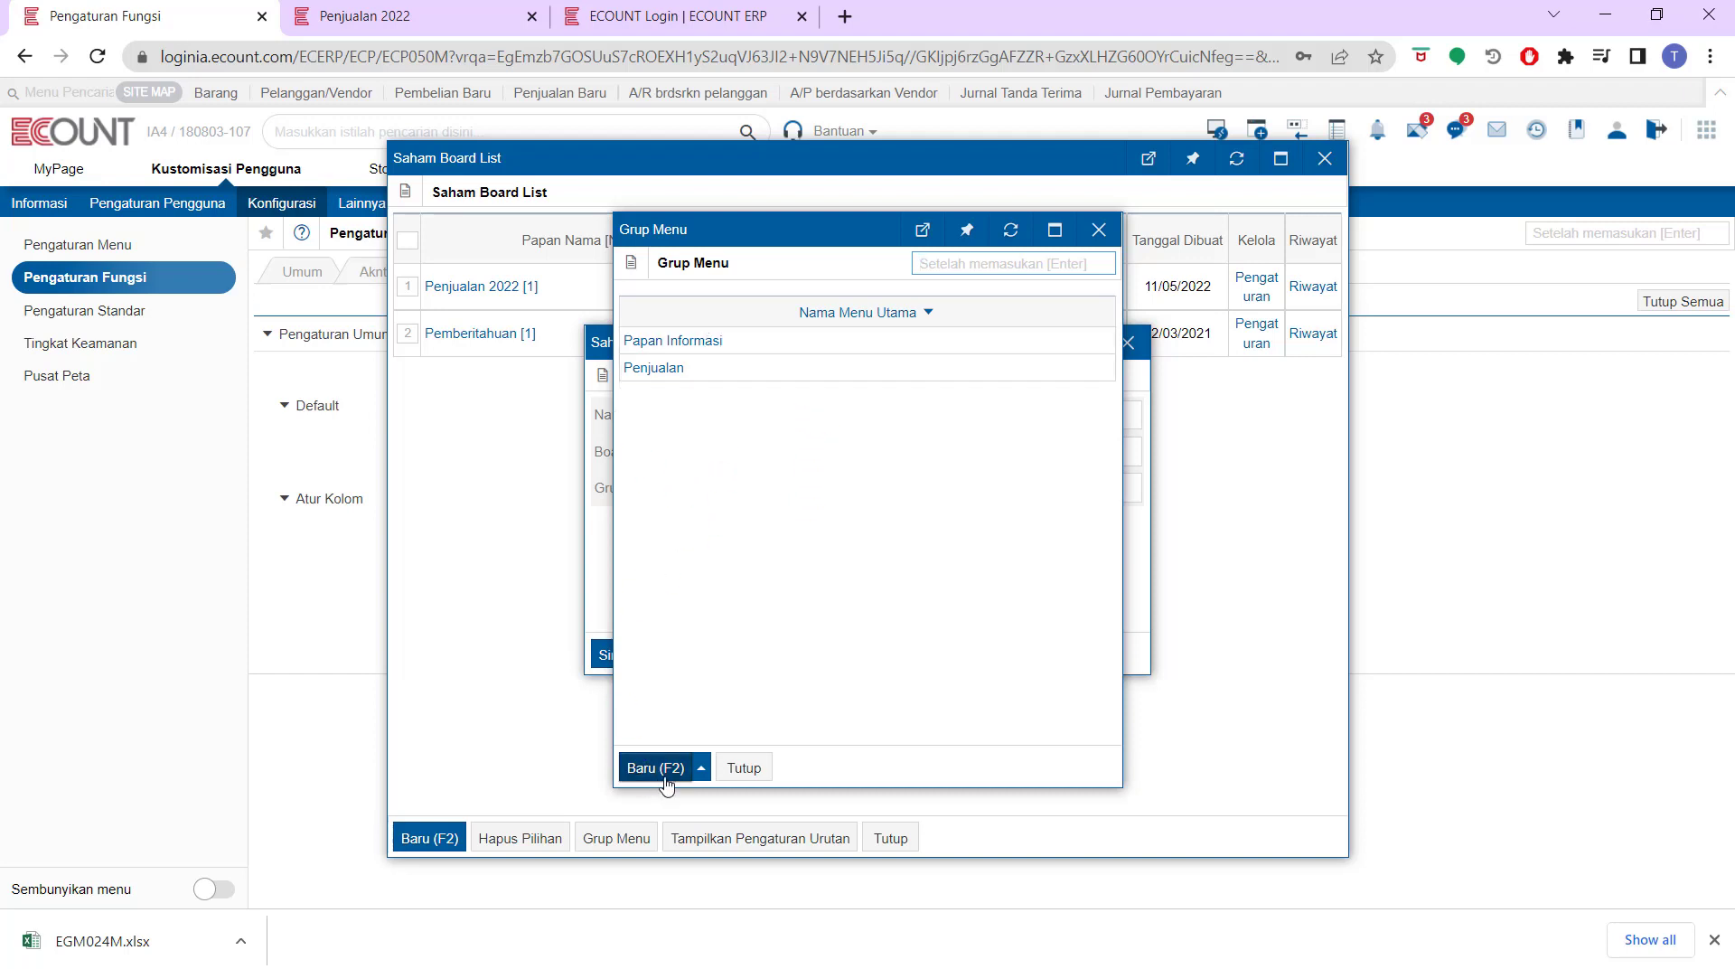
Create and save a 'TEST INDUK' menu group, then save the new TEST board
click(637, 769)
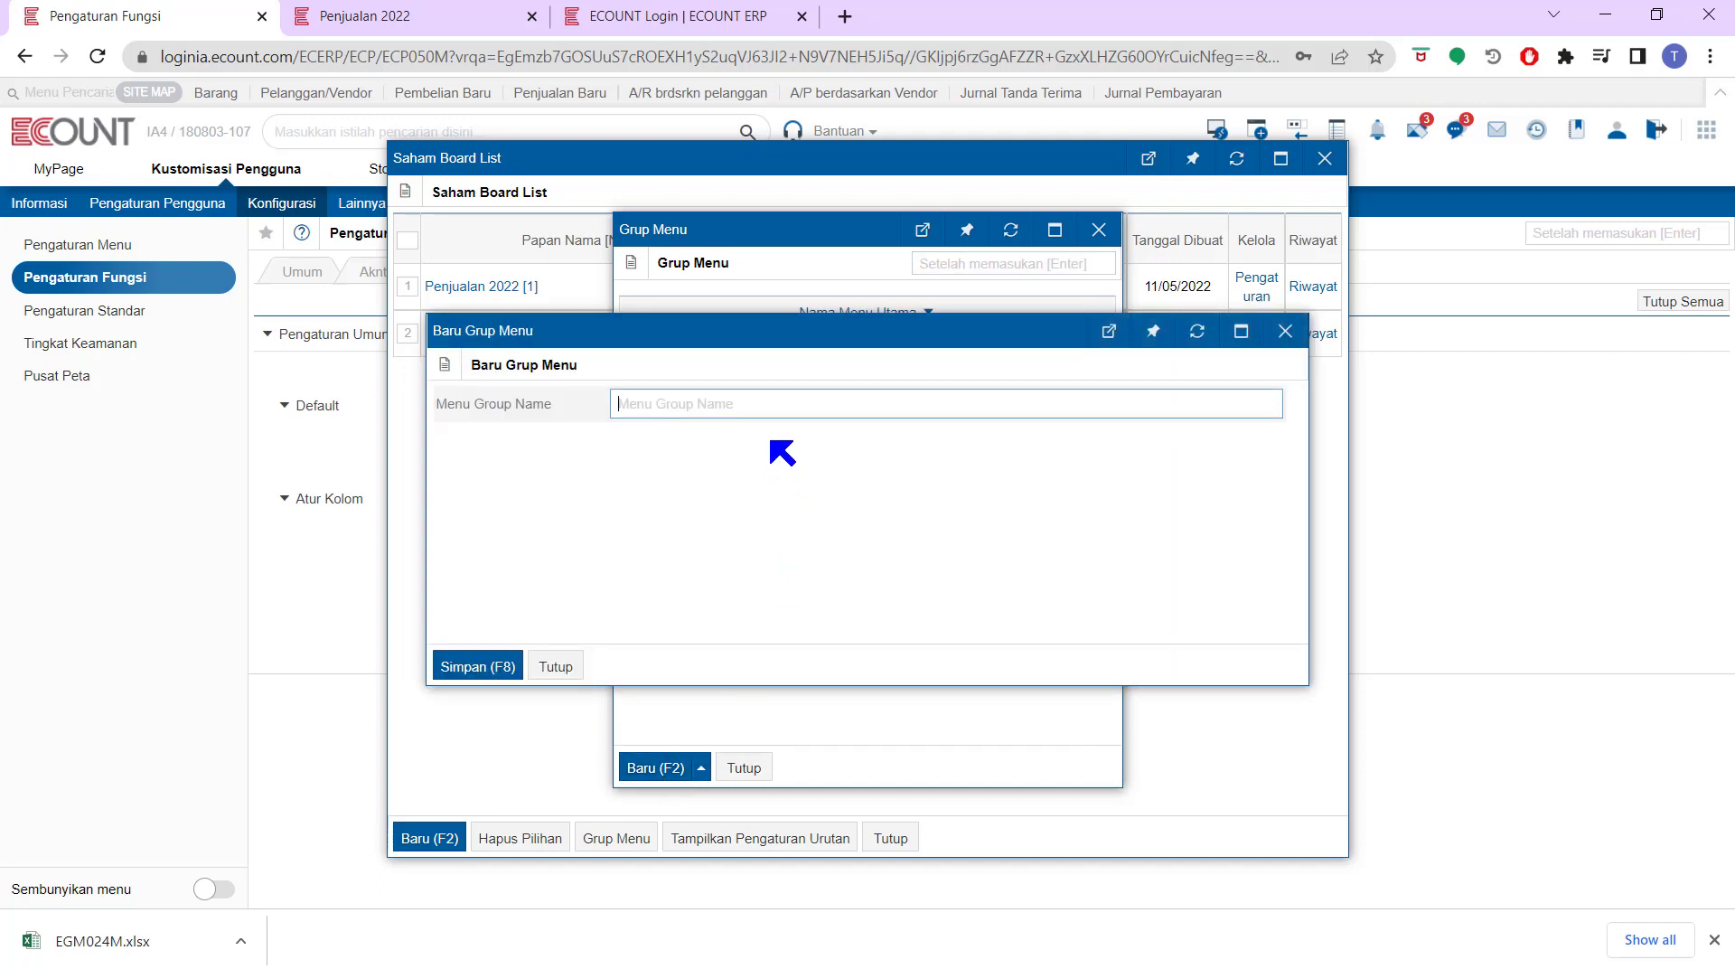
text(TEST INDUK)
click(477, 671)
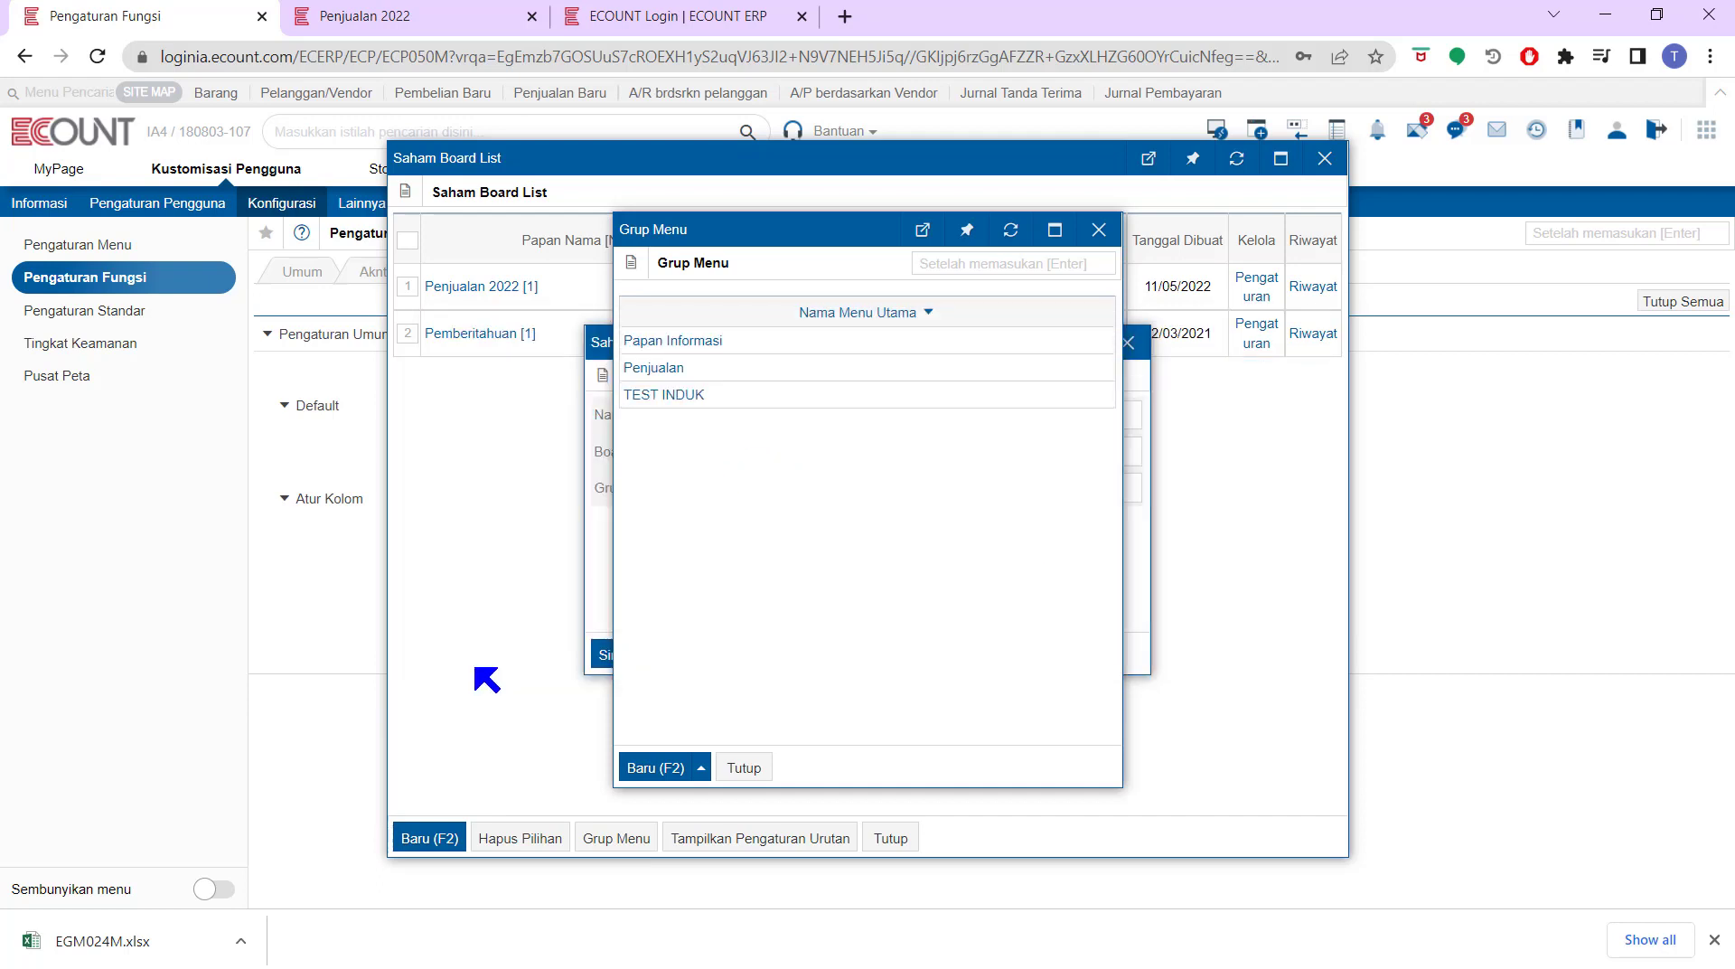
click(744, 767)
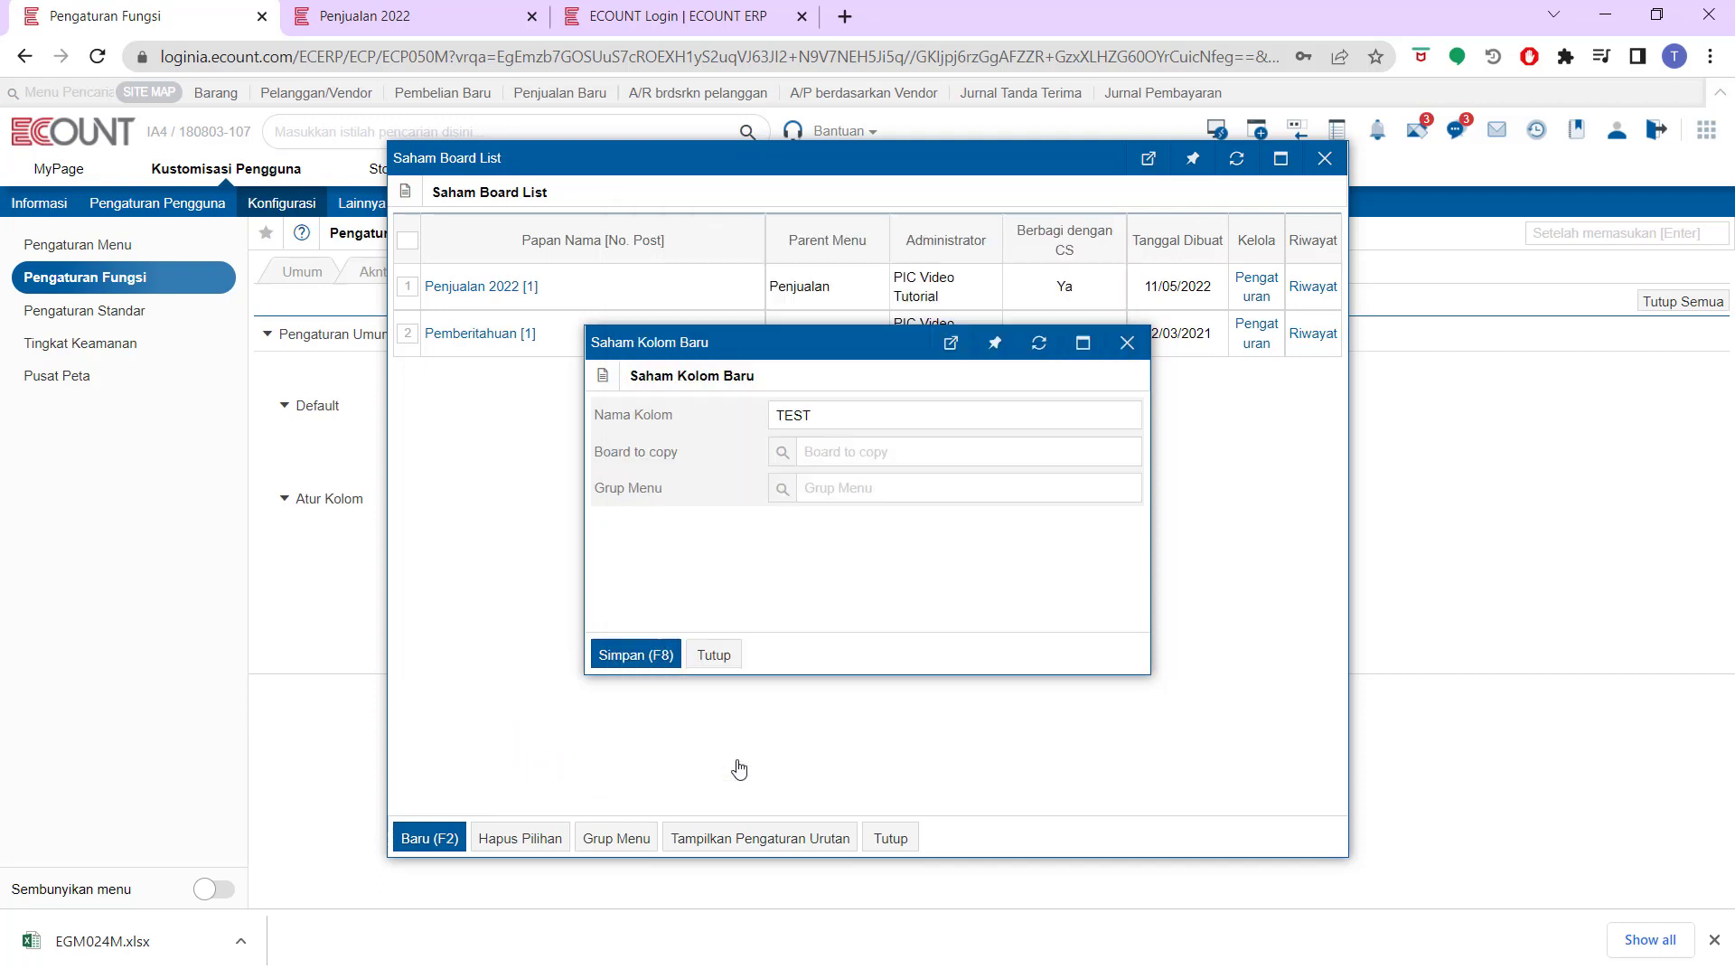
click(633, 654)
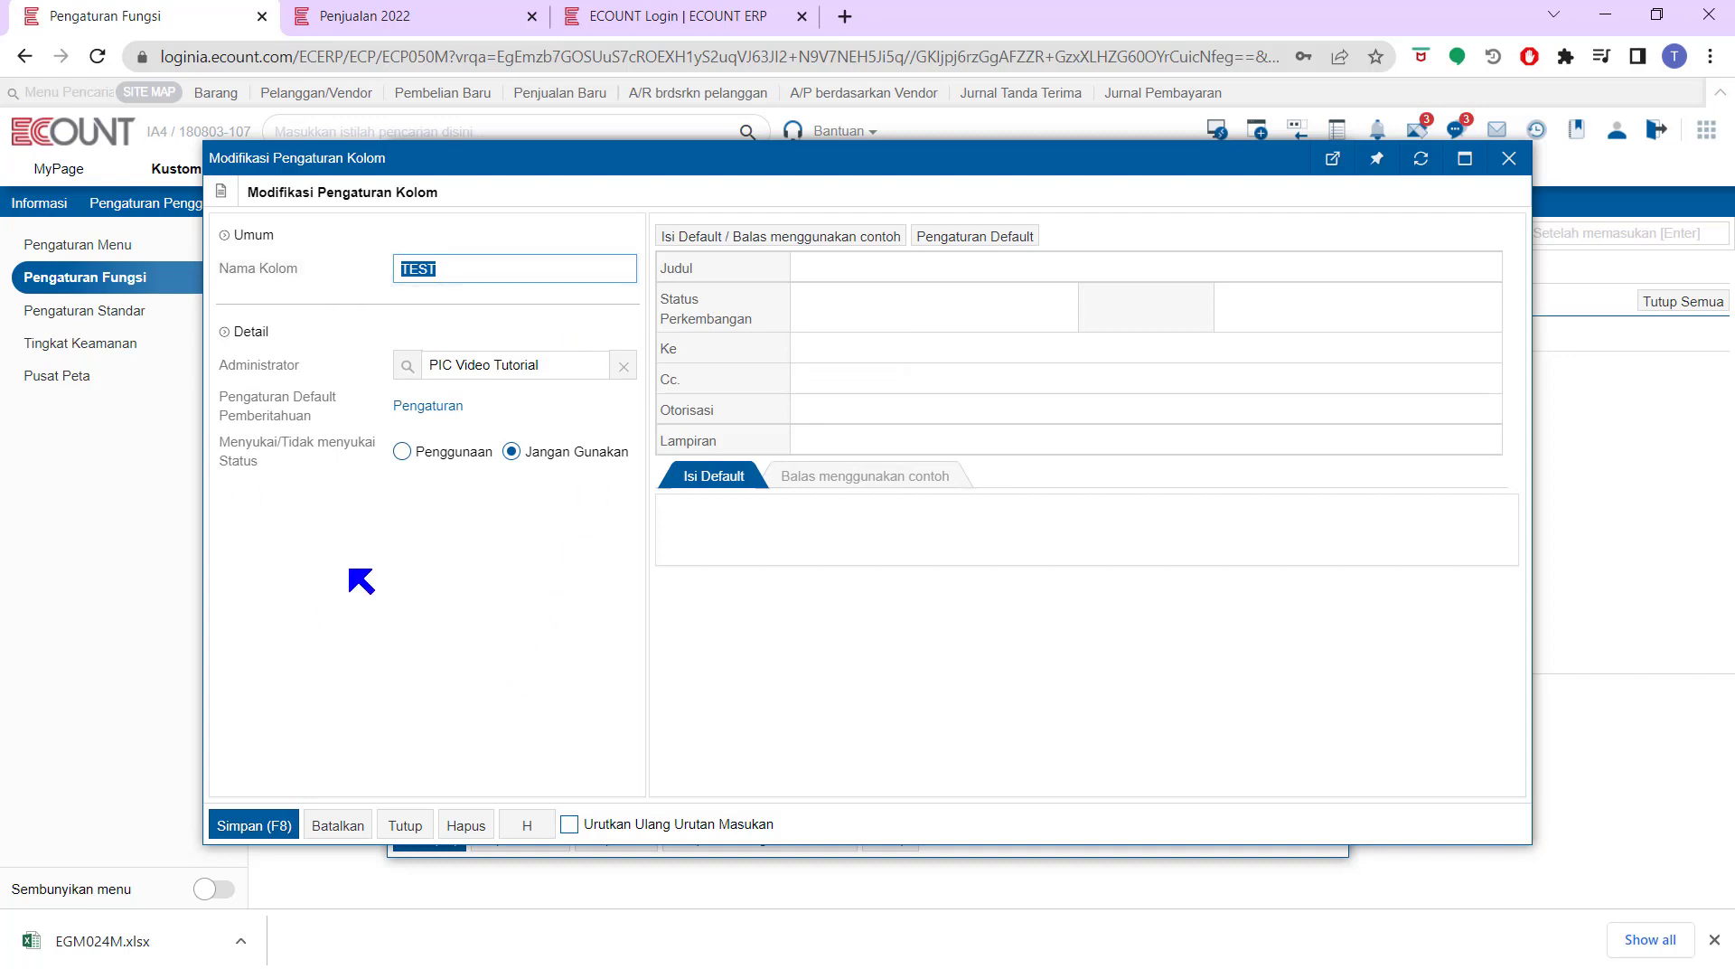
drag(302, 365, 237, 362)
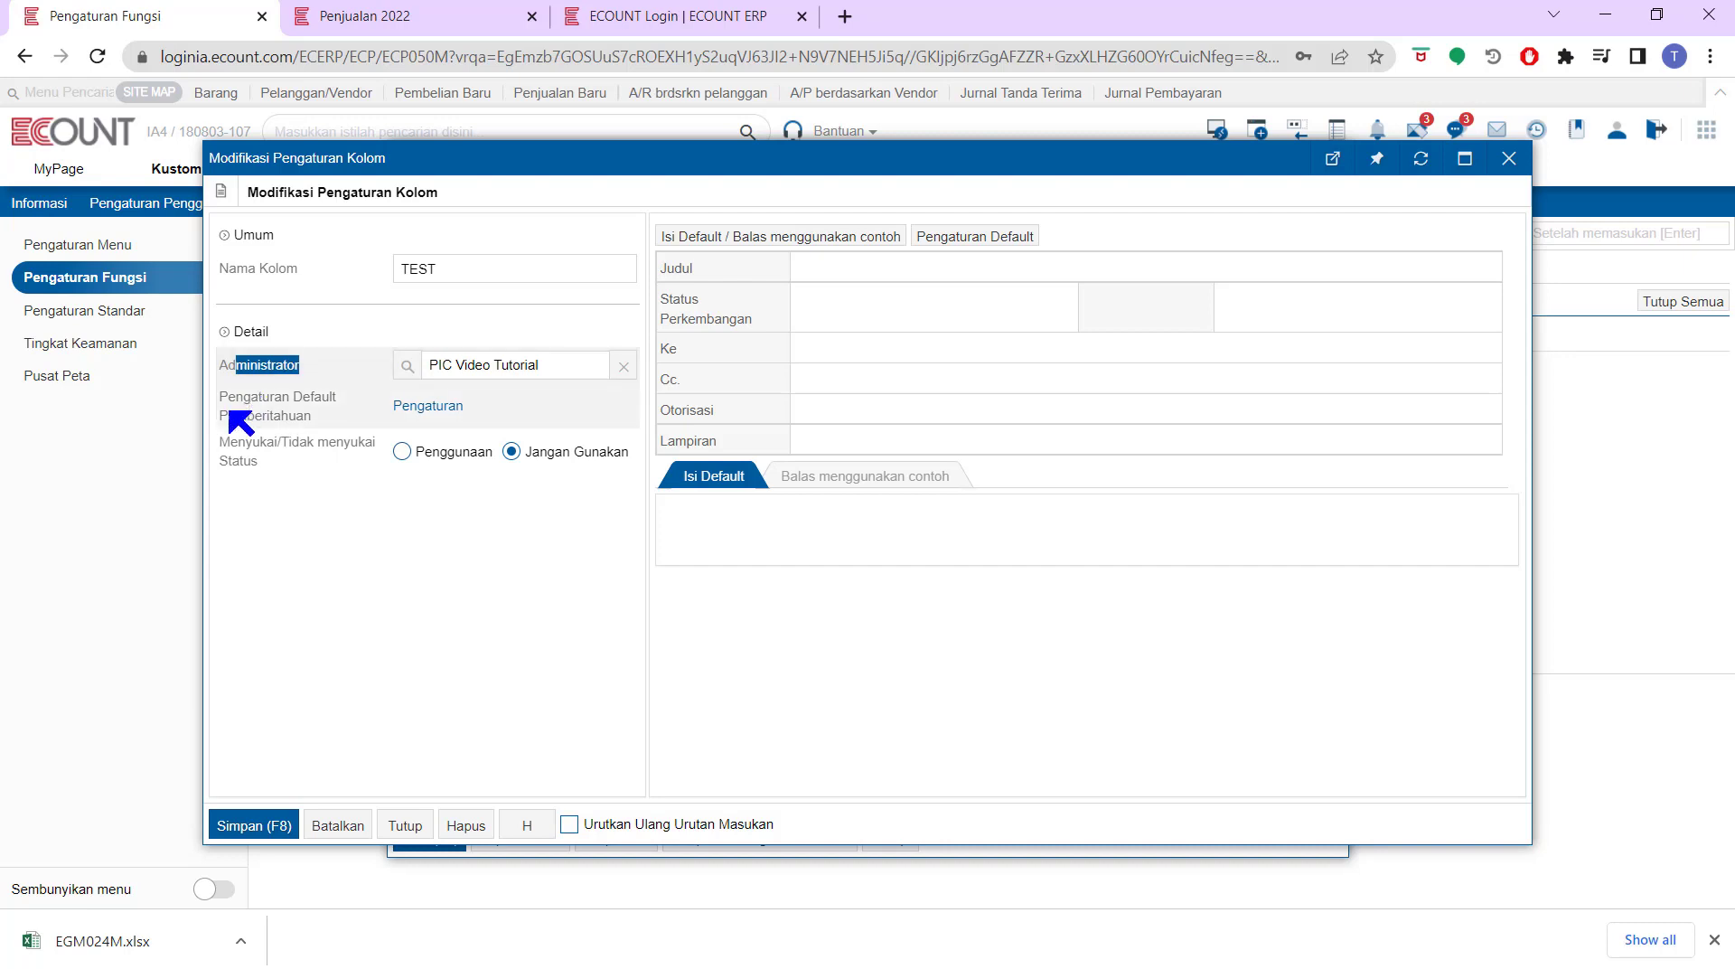
click(310, 414)
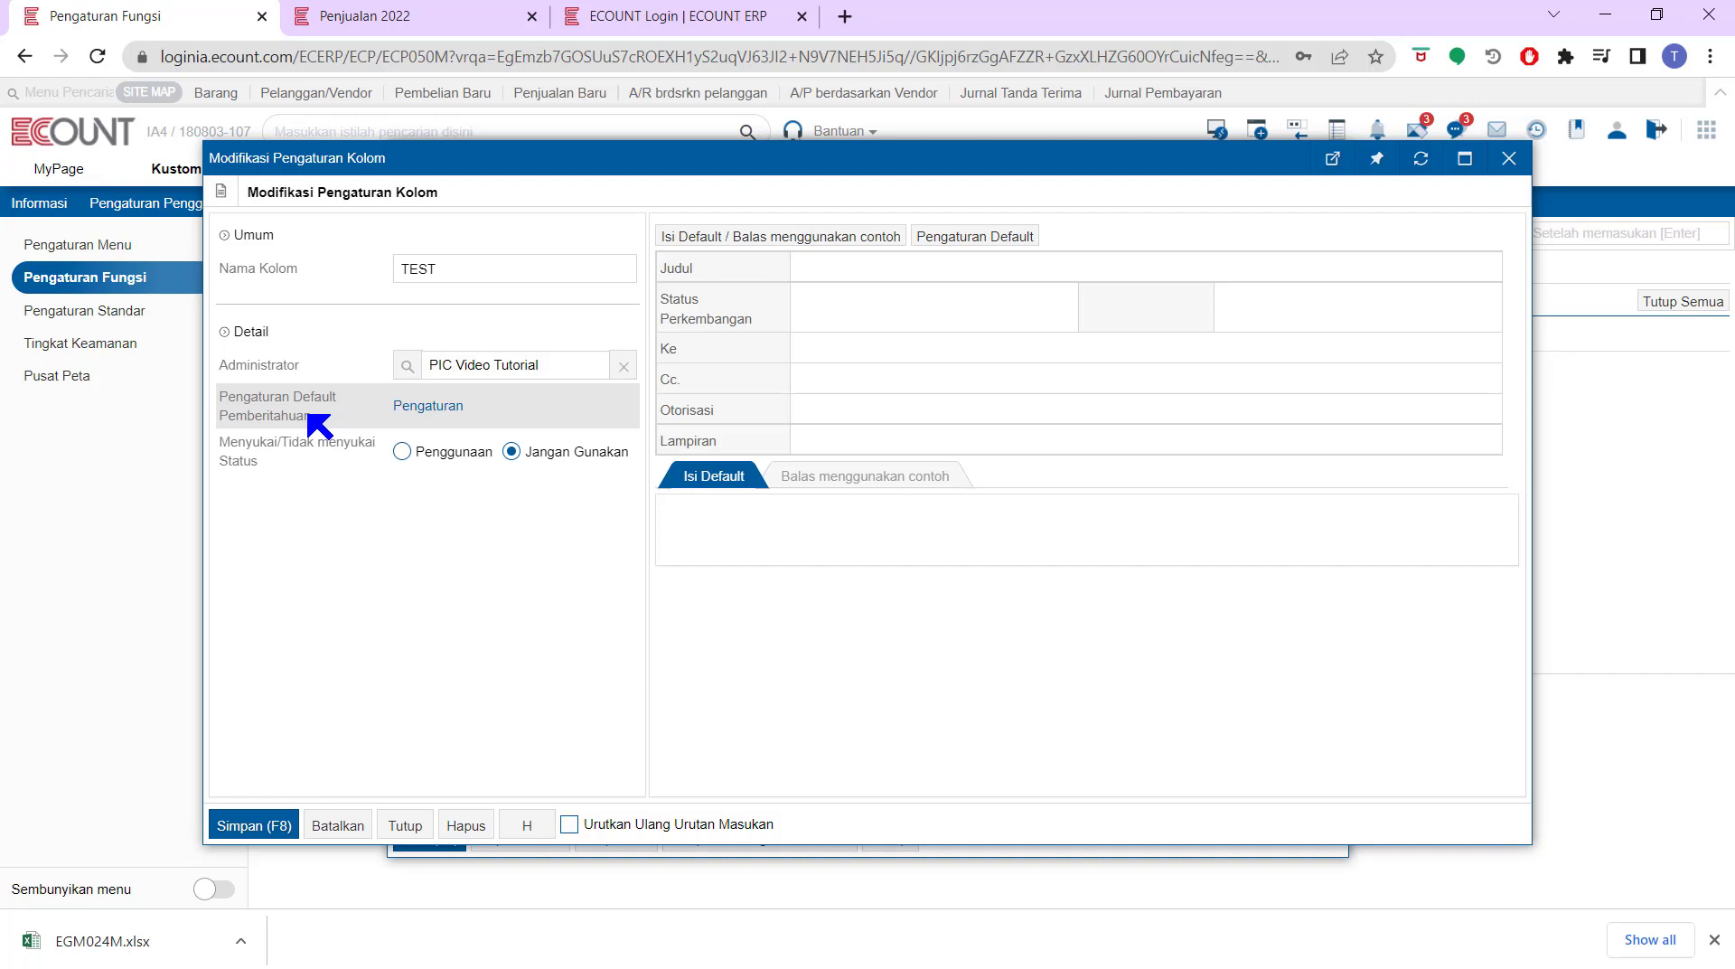
click(402, 409)
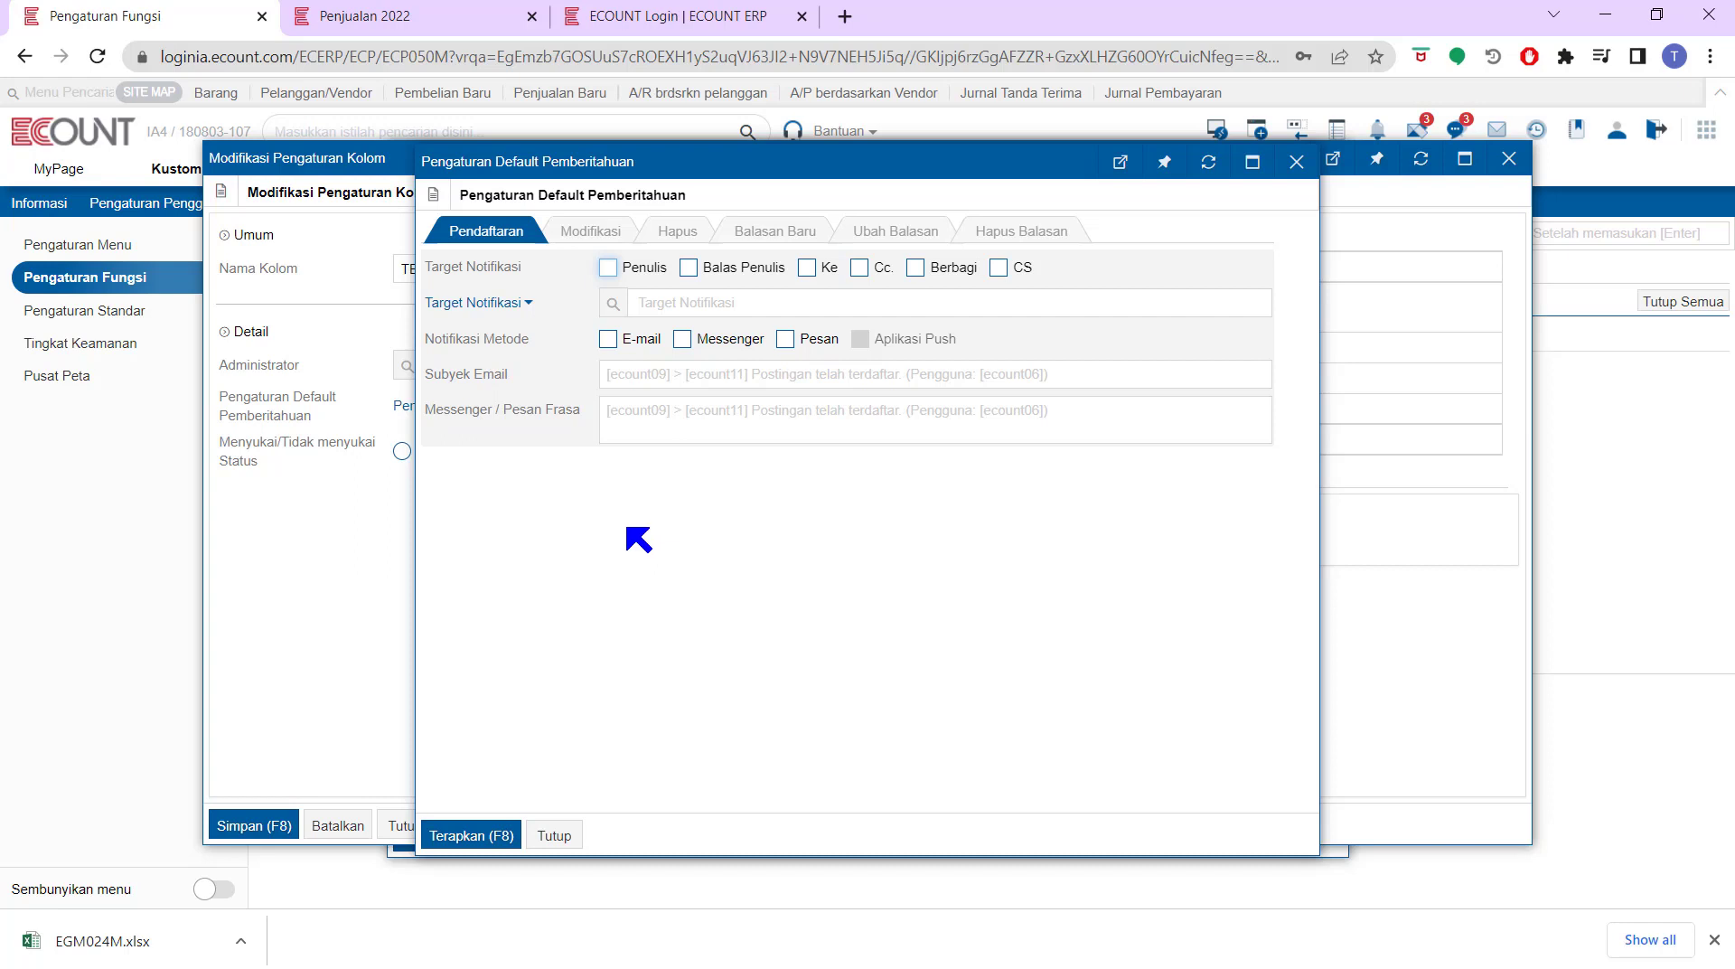
click(554, 836)
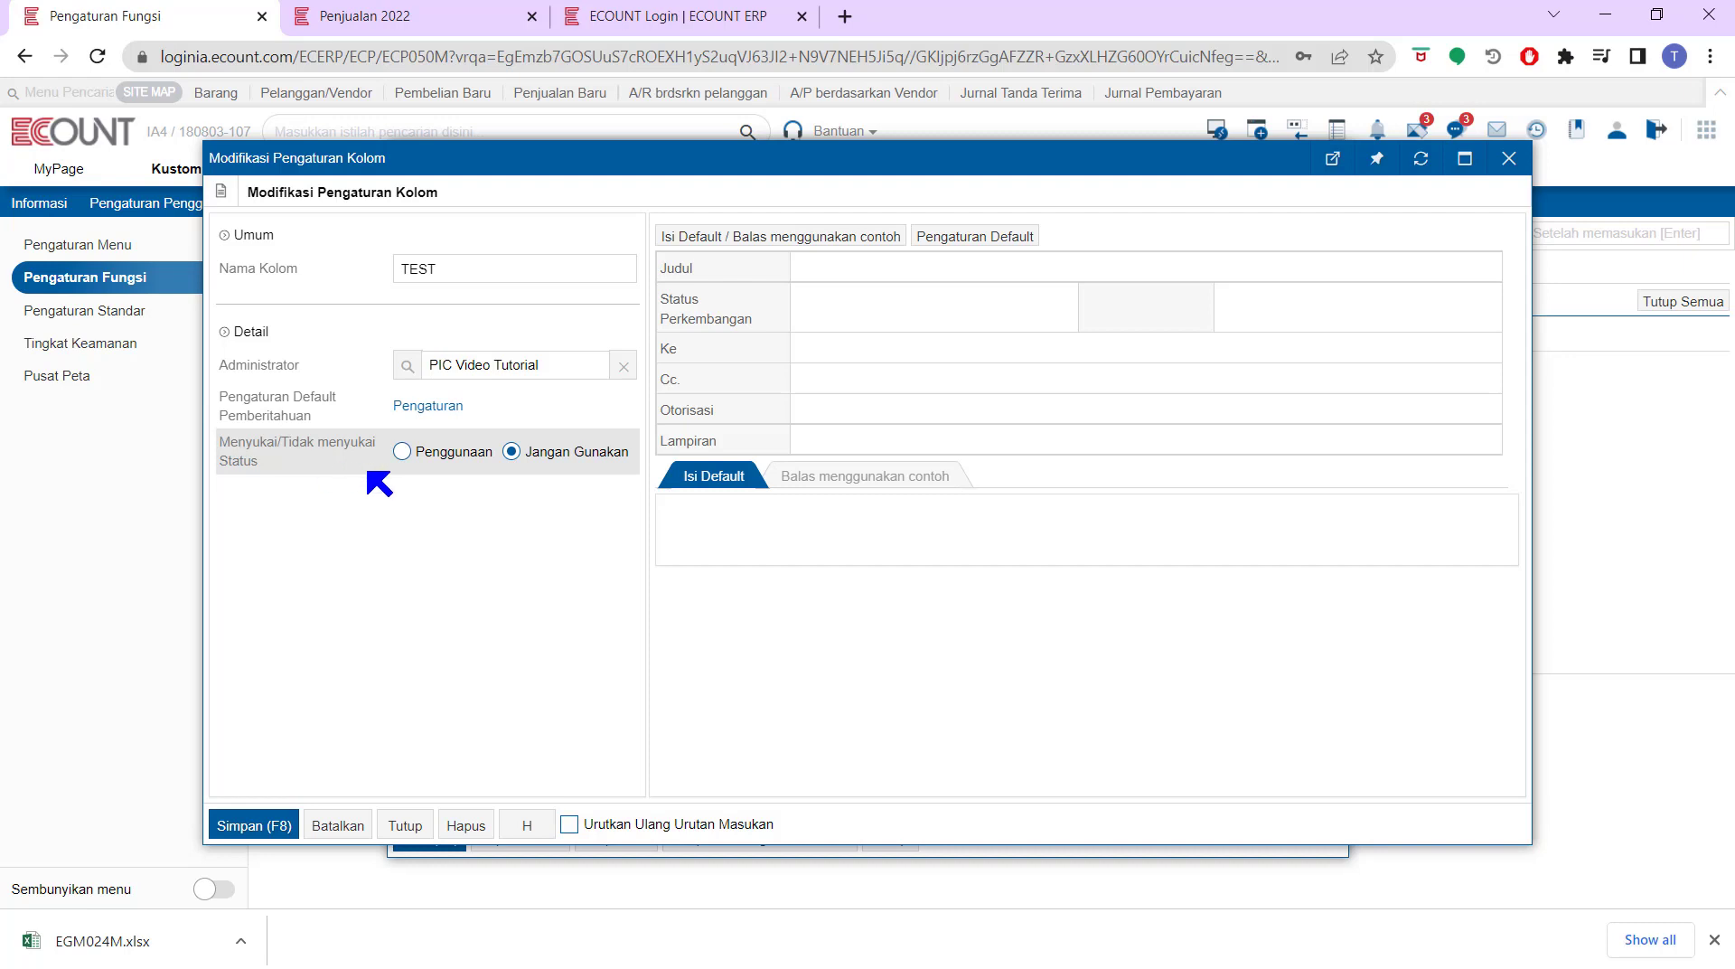
Set like/dislike status to Penggunaan and add the CS and Label fields to the post form
click(402, 452)
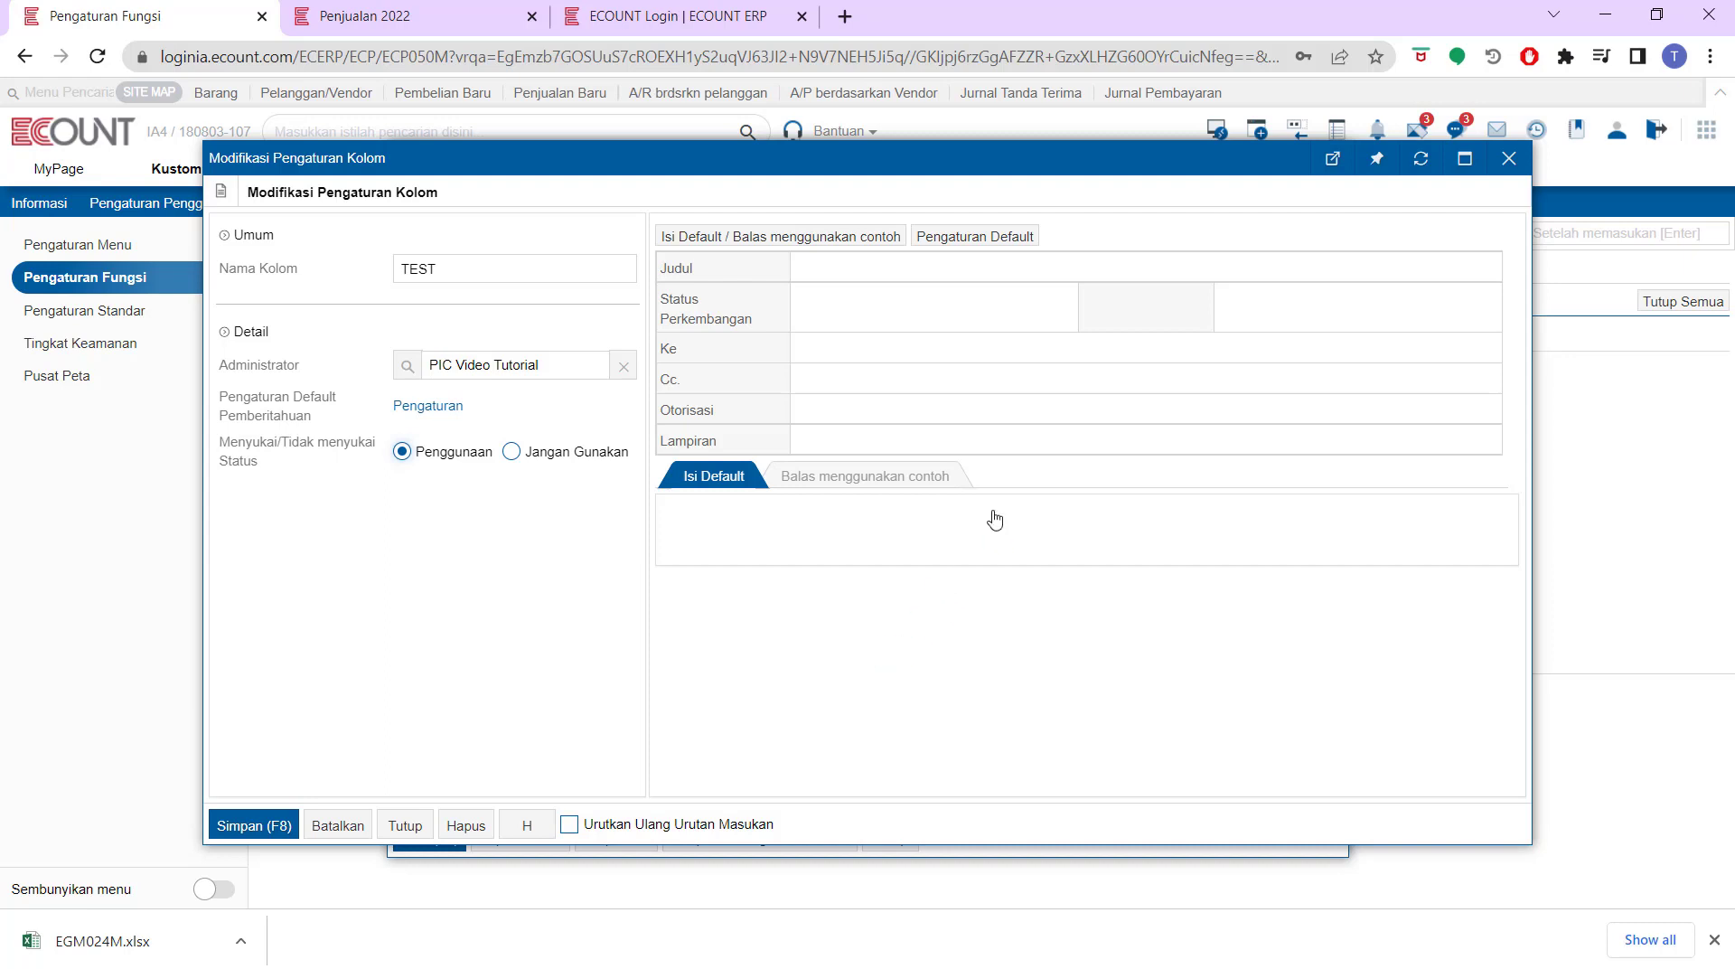
mouse_move(754, 380)
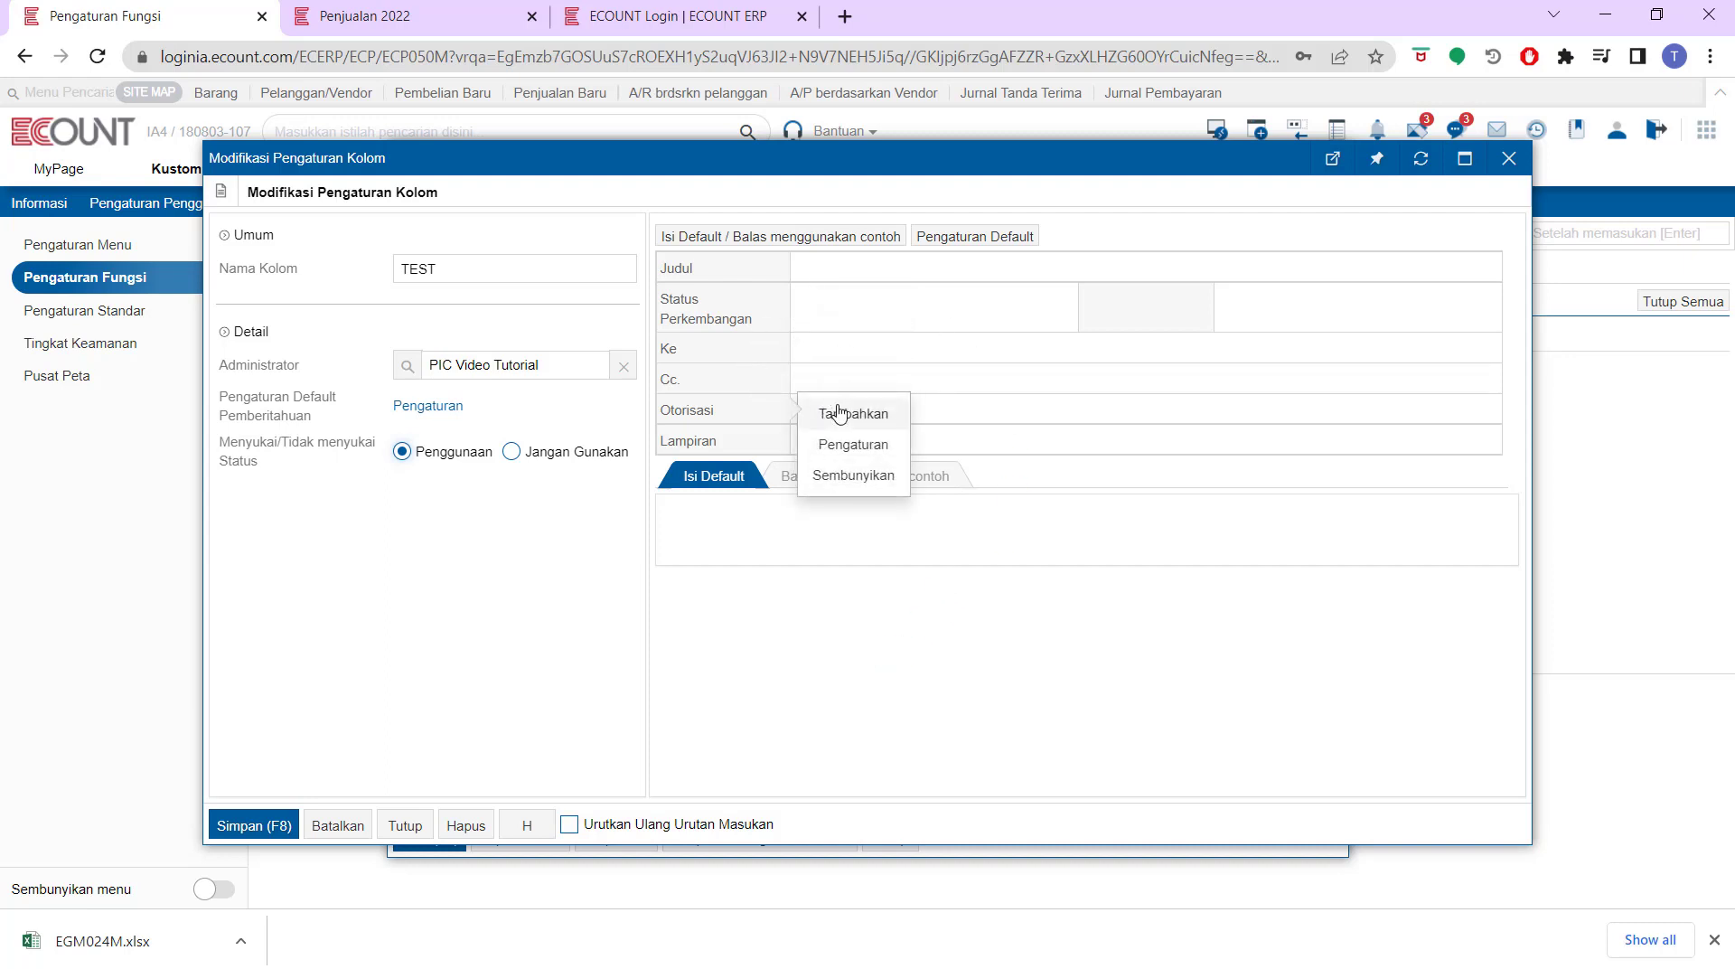
click(842, 408)
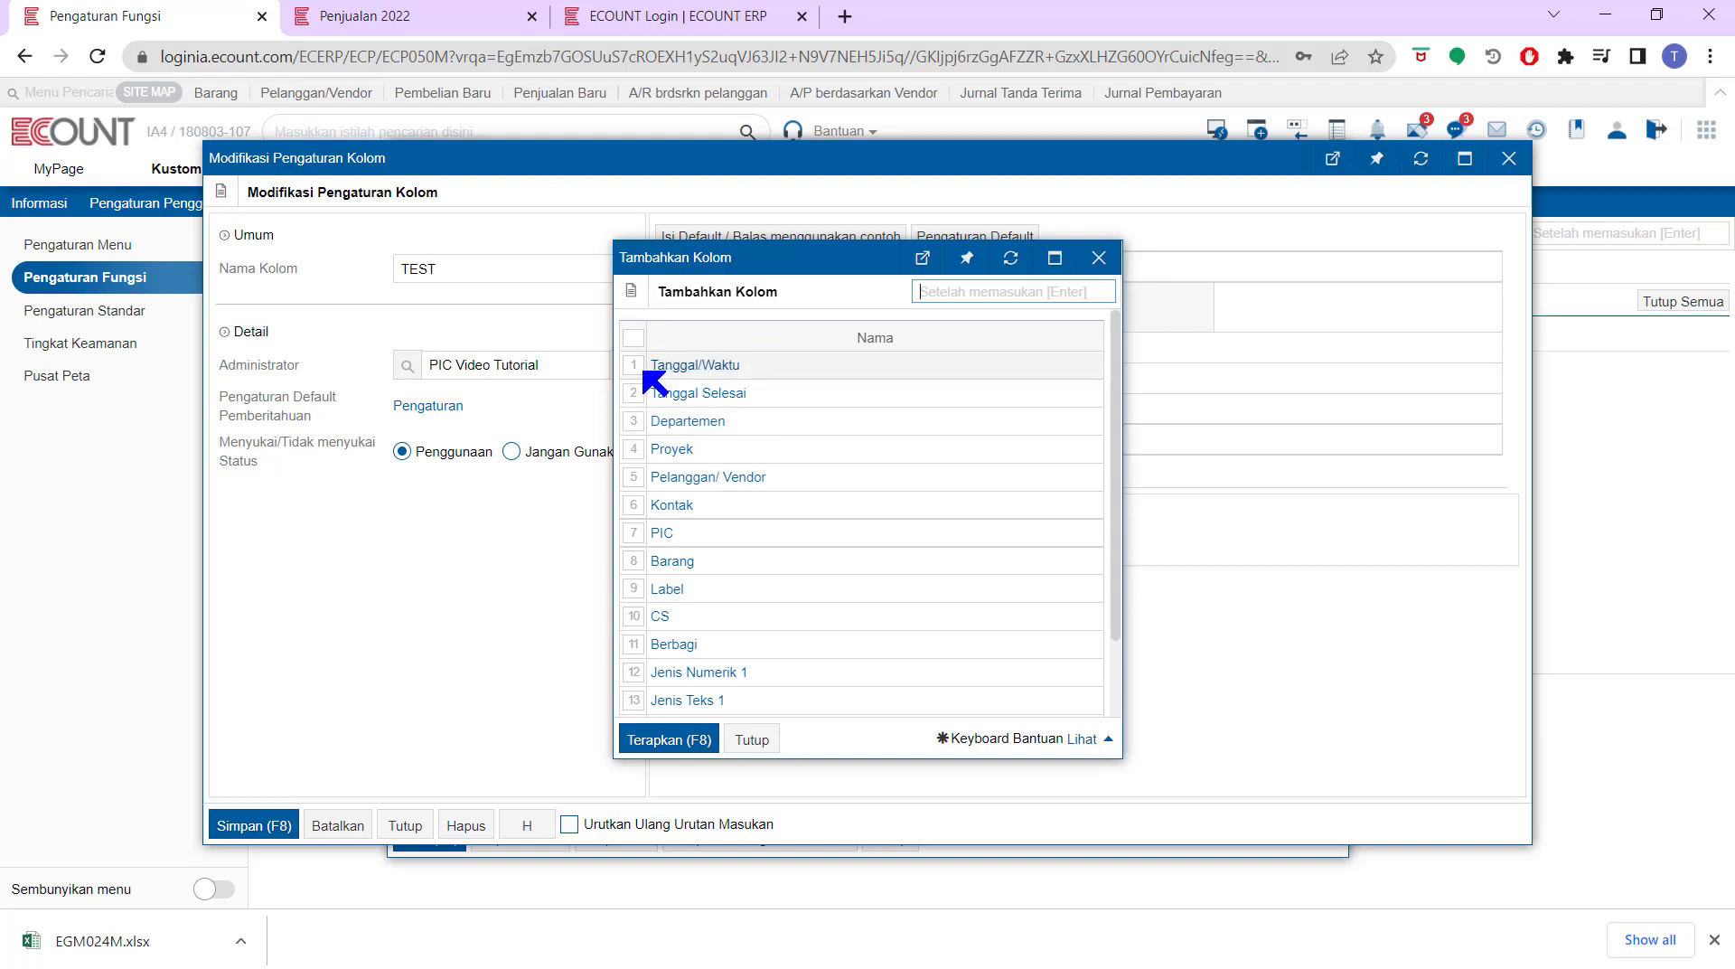
click(632, 532)
click(632, 561)
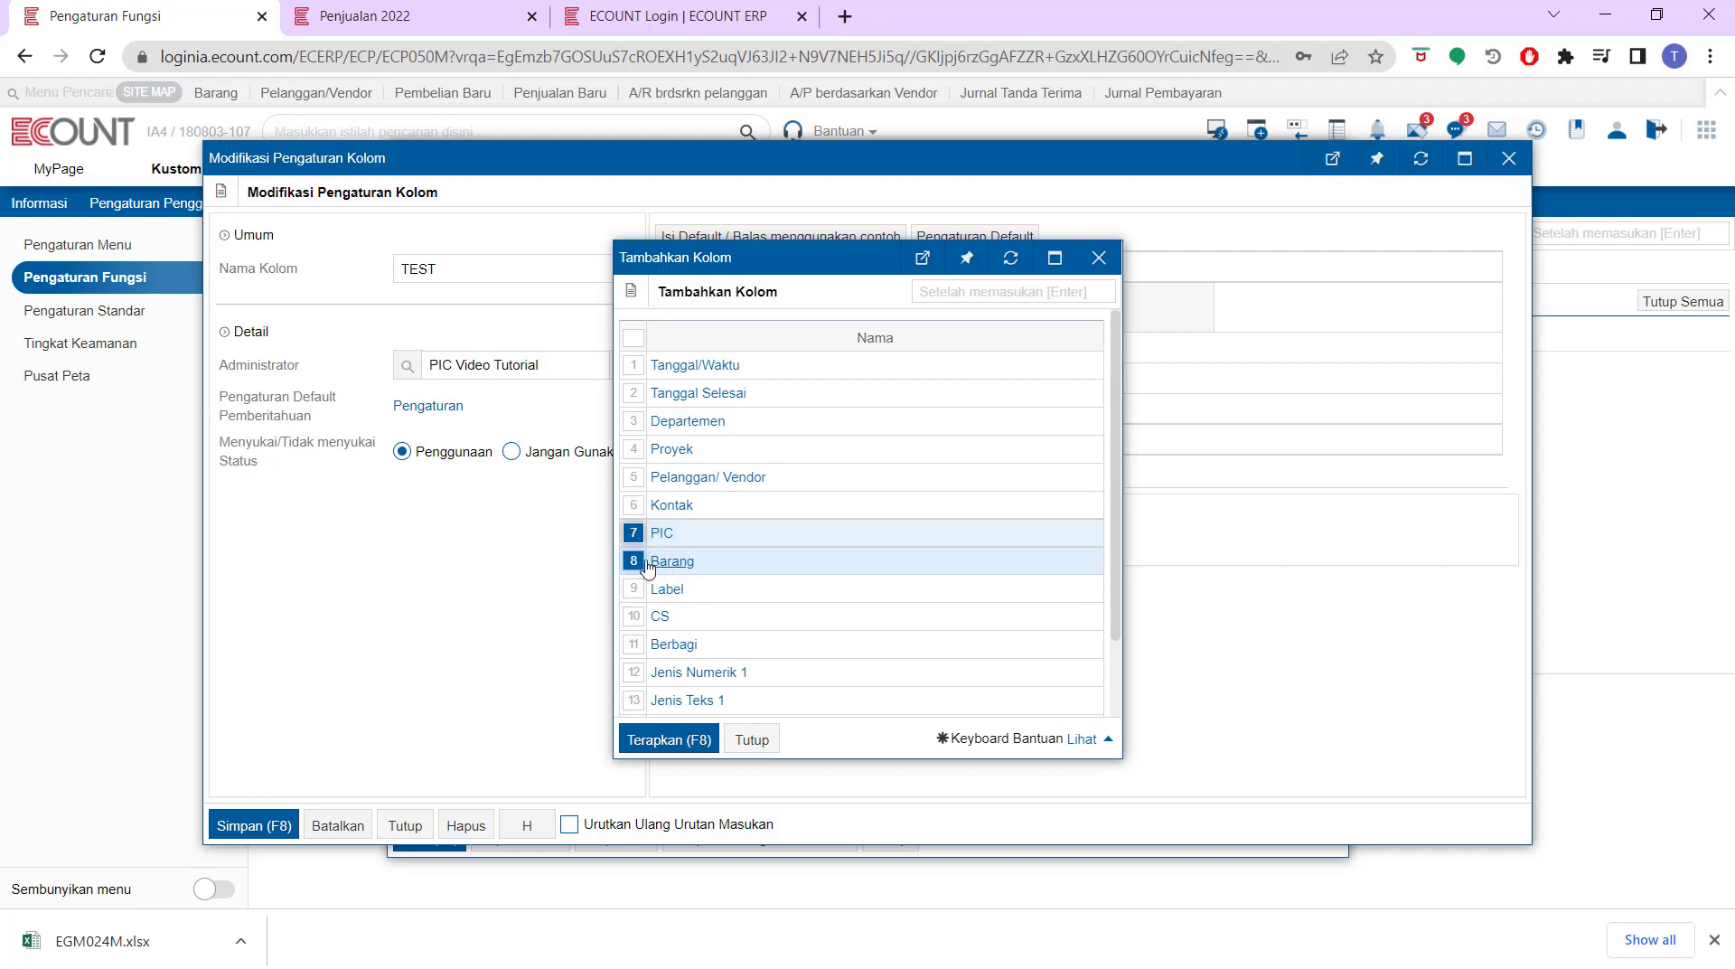
click(635, 450)
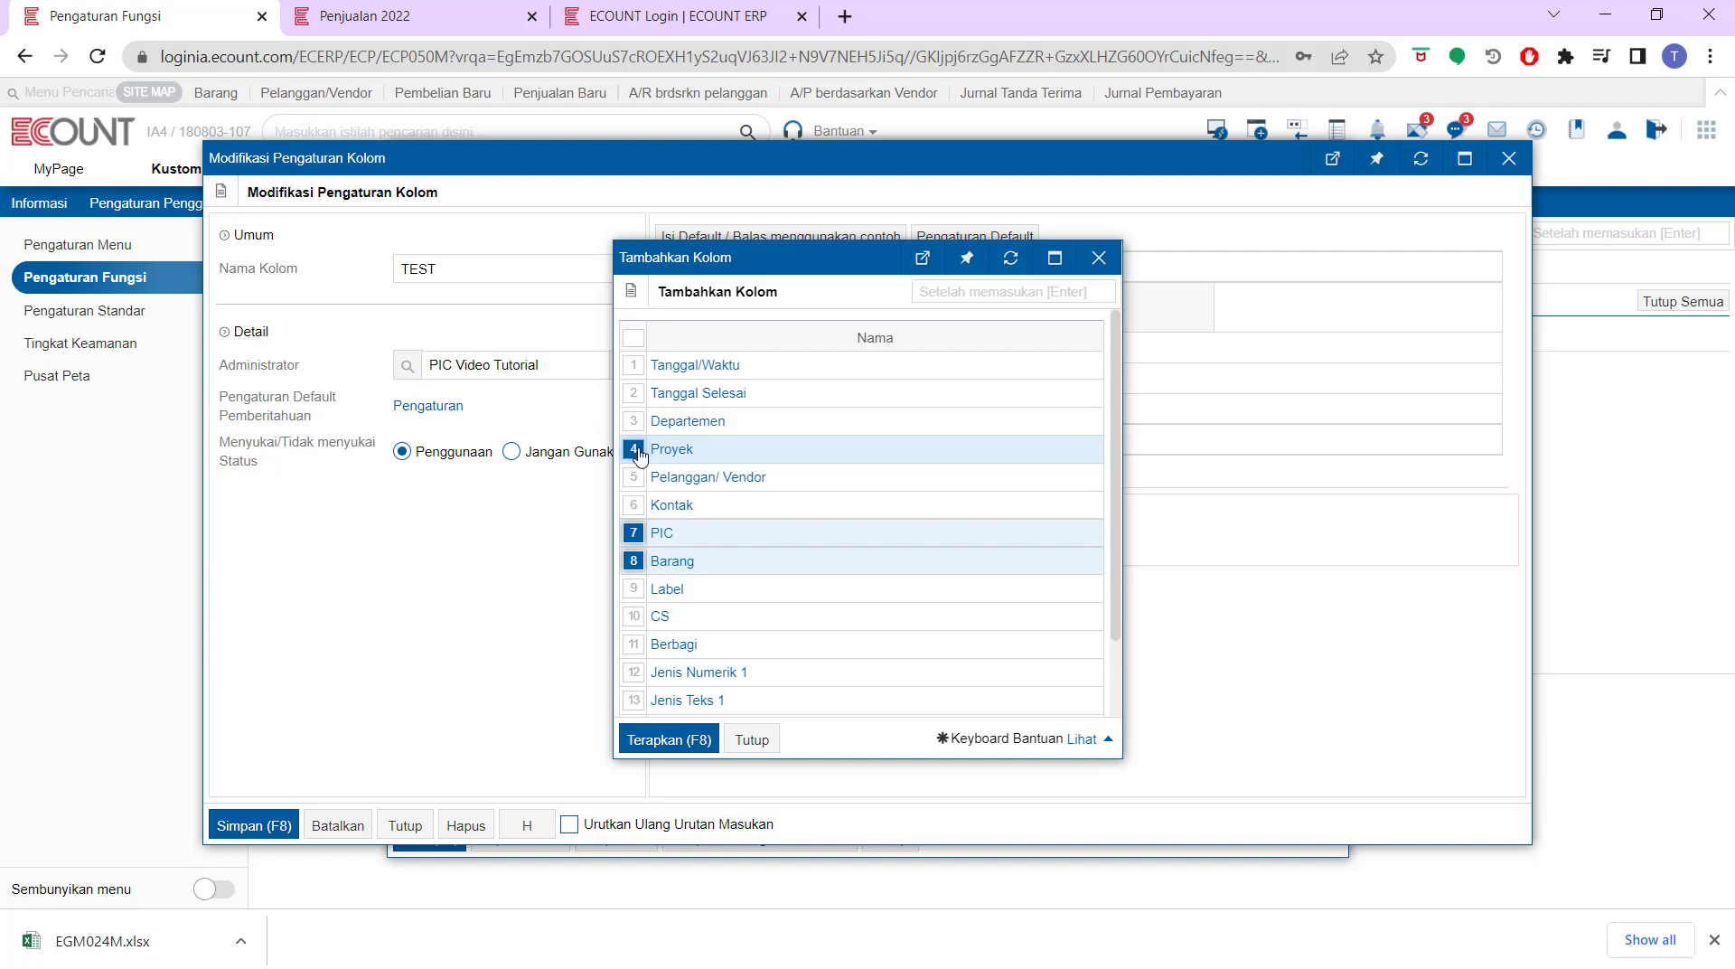
click(635, 449)
click(635, 532)
click(634, 560)
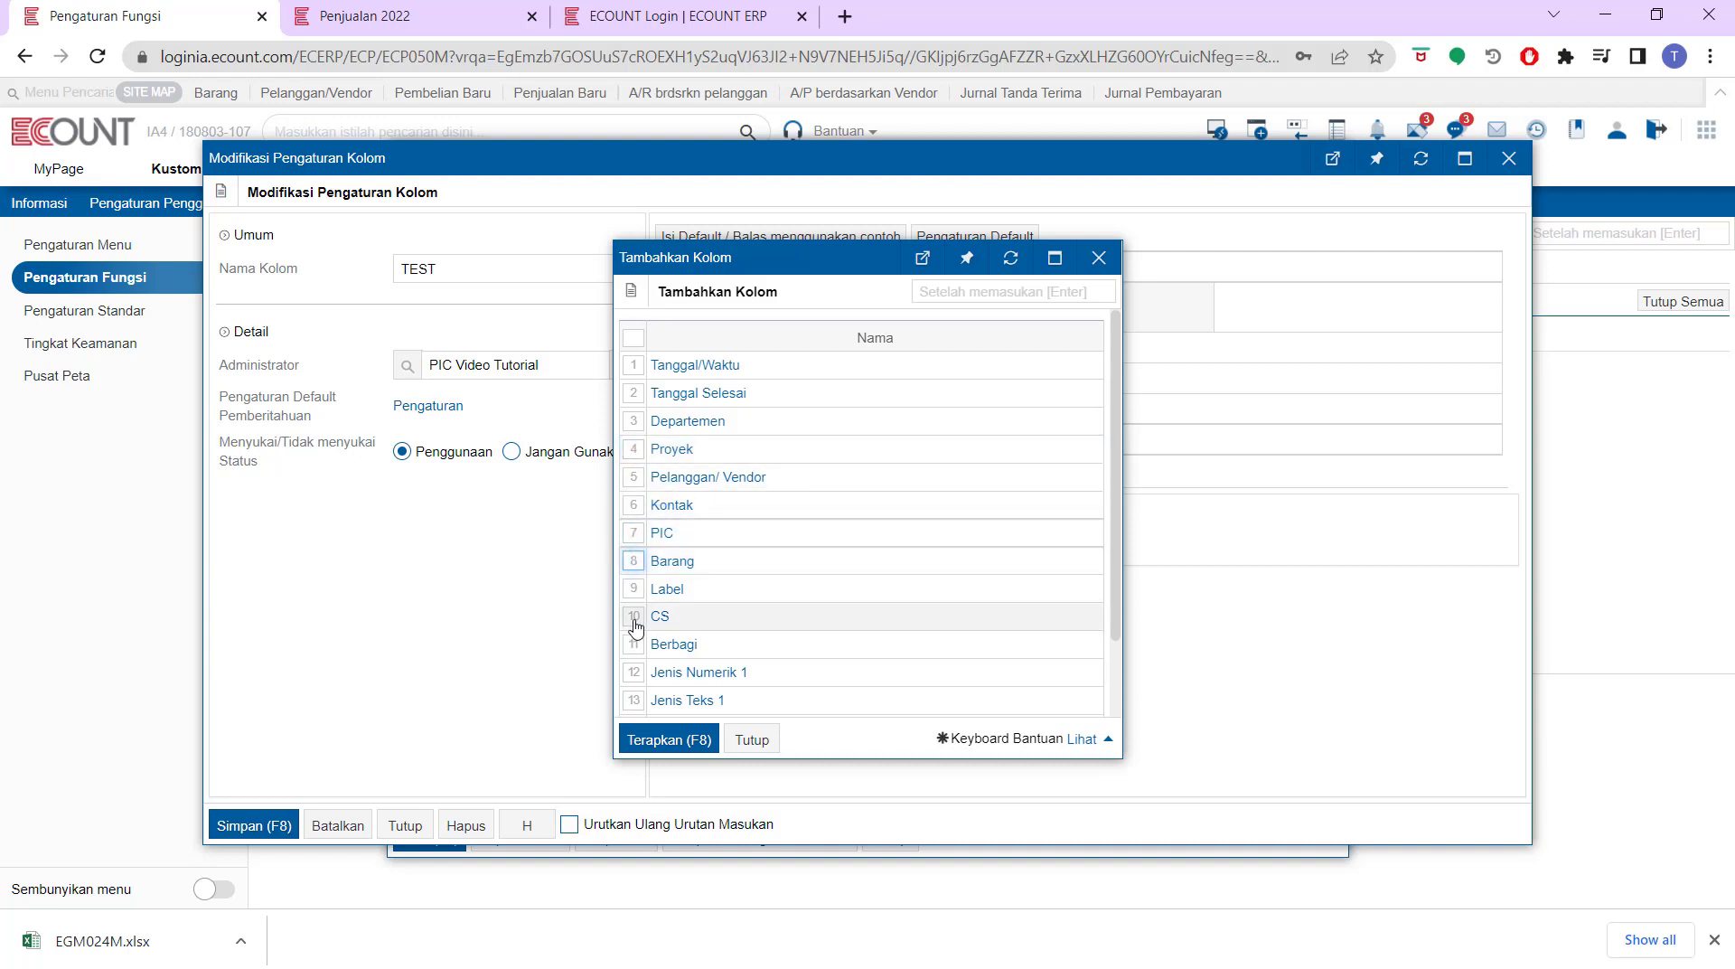
click(634, 618)
click(633, 589)
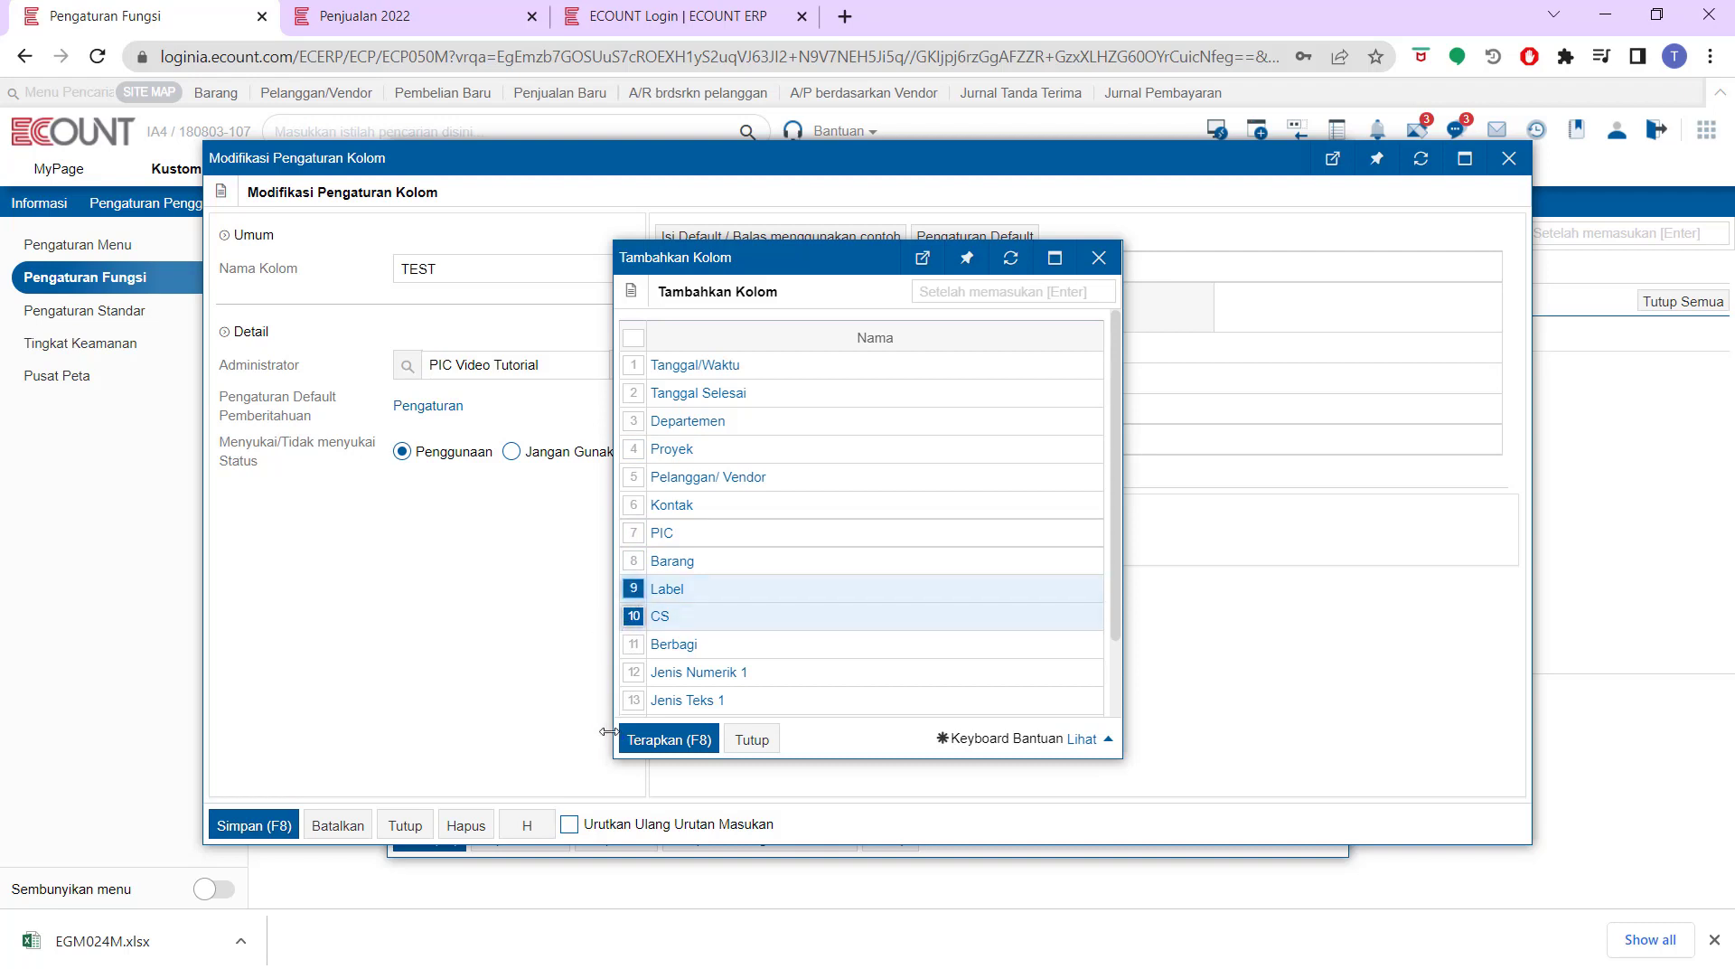
click(660, 740)
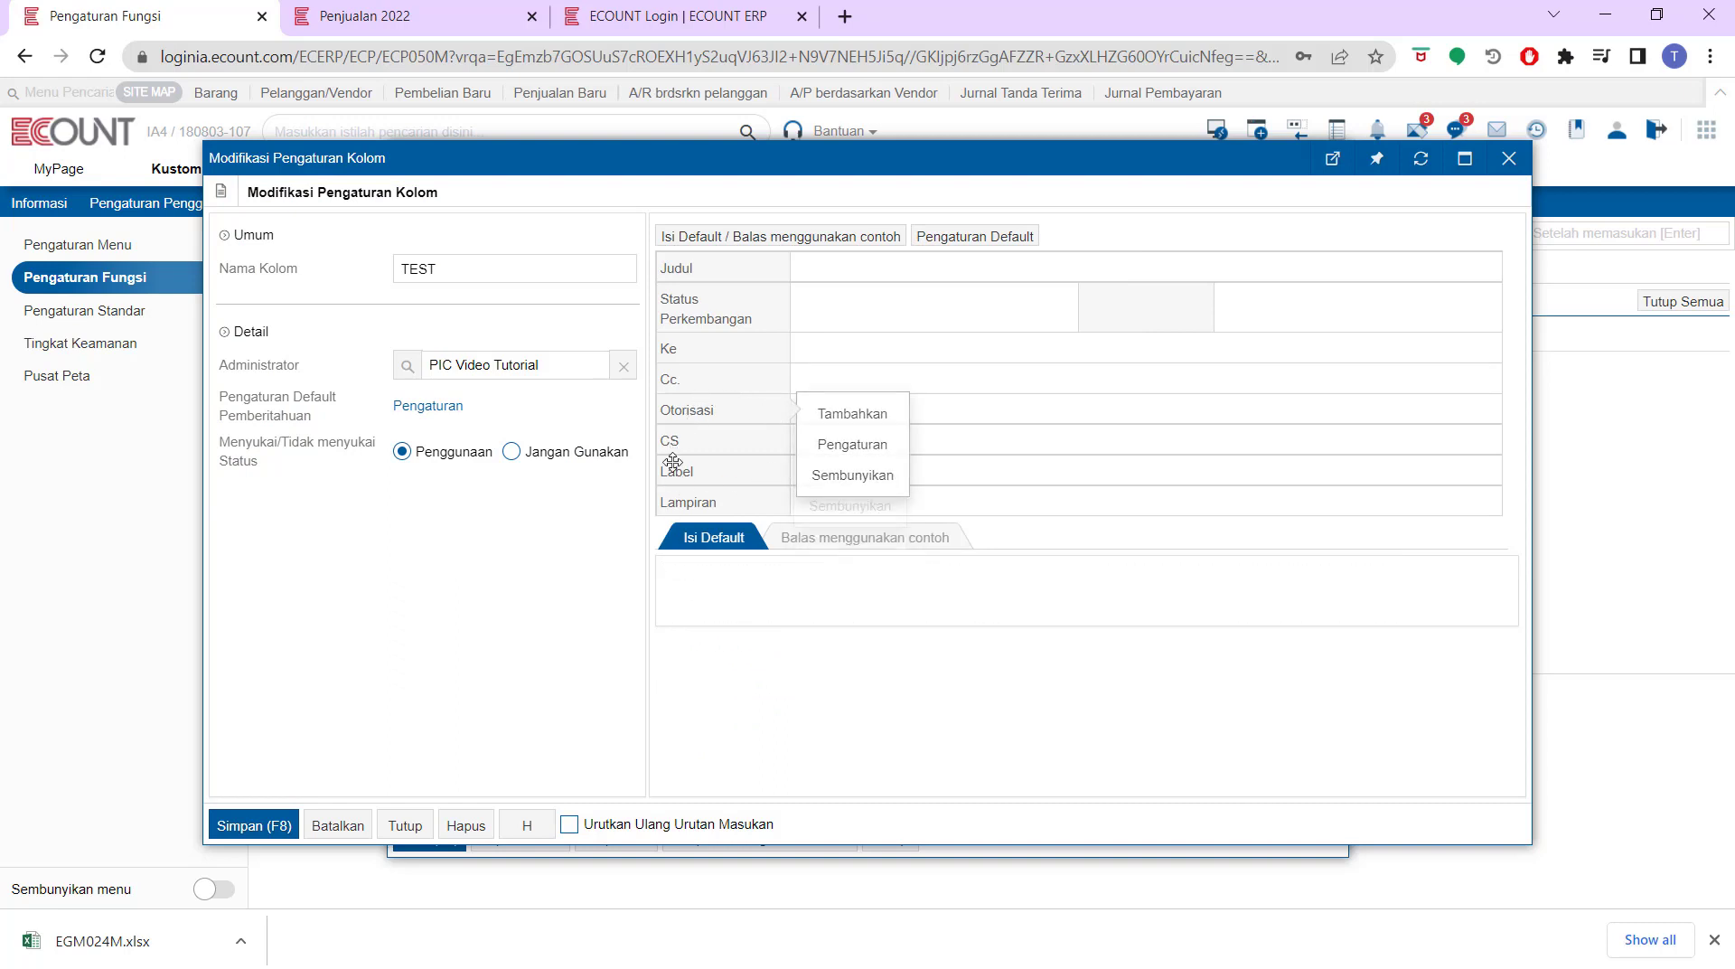
Check the Label field settings without changes, then go to the Penjualan 2022 board
mouse_move(748, 475)
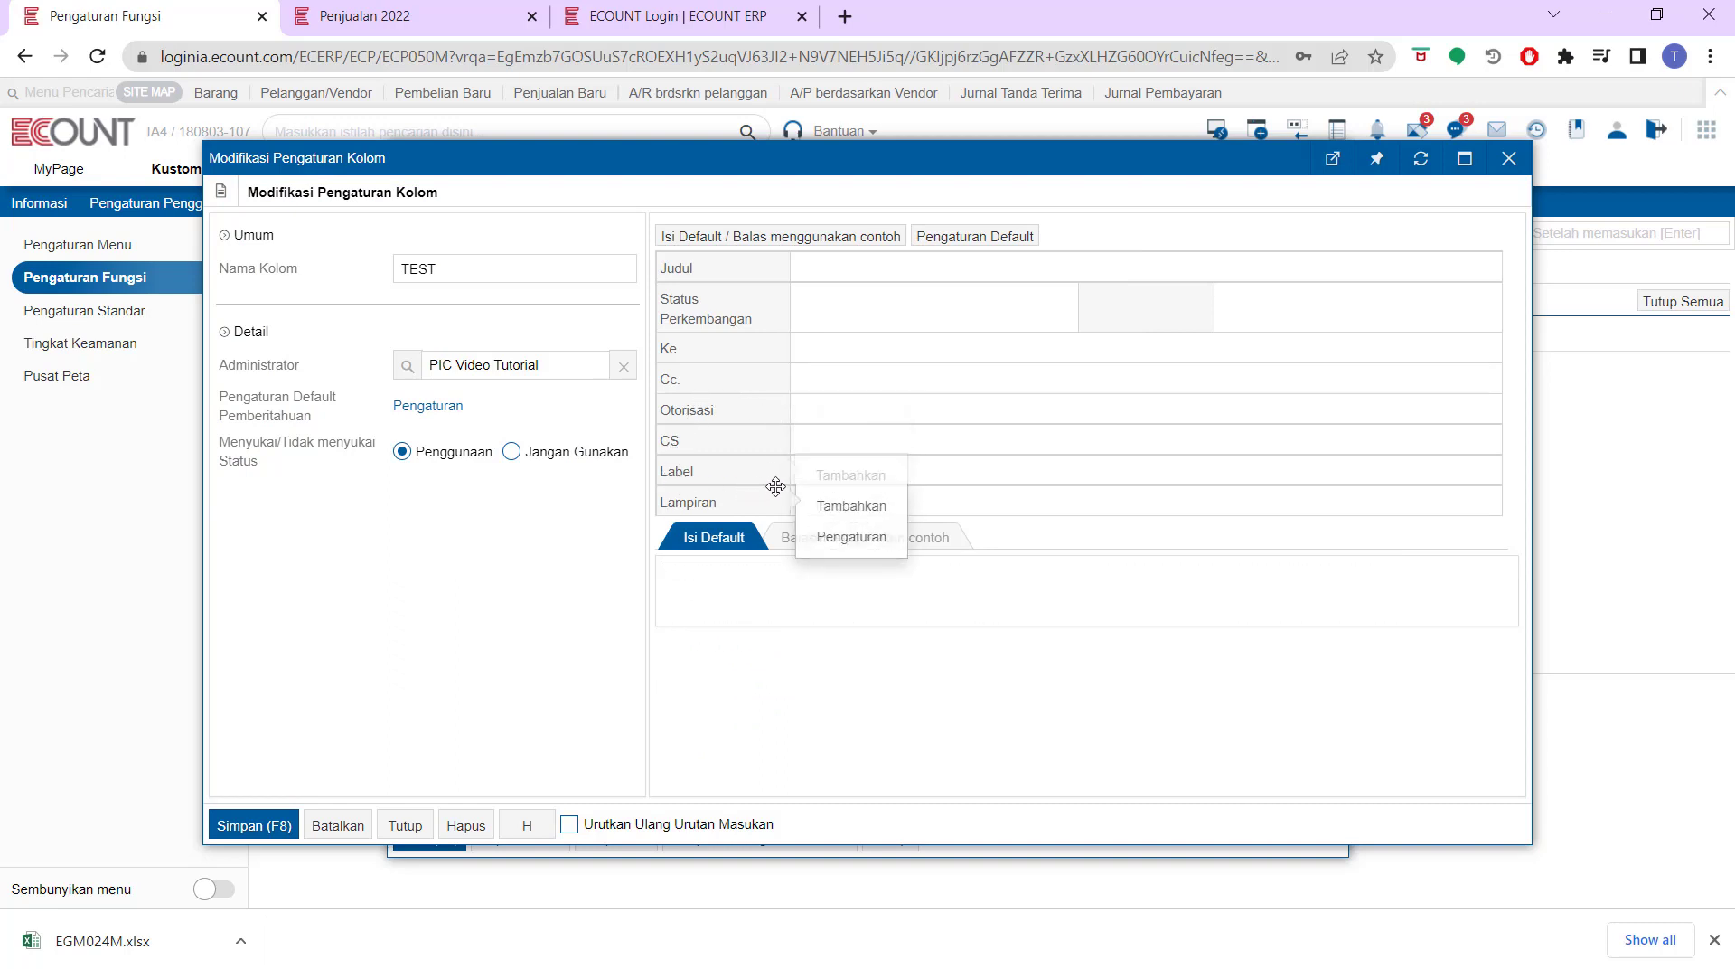
mouse_move(785, 433)
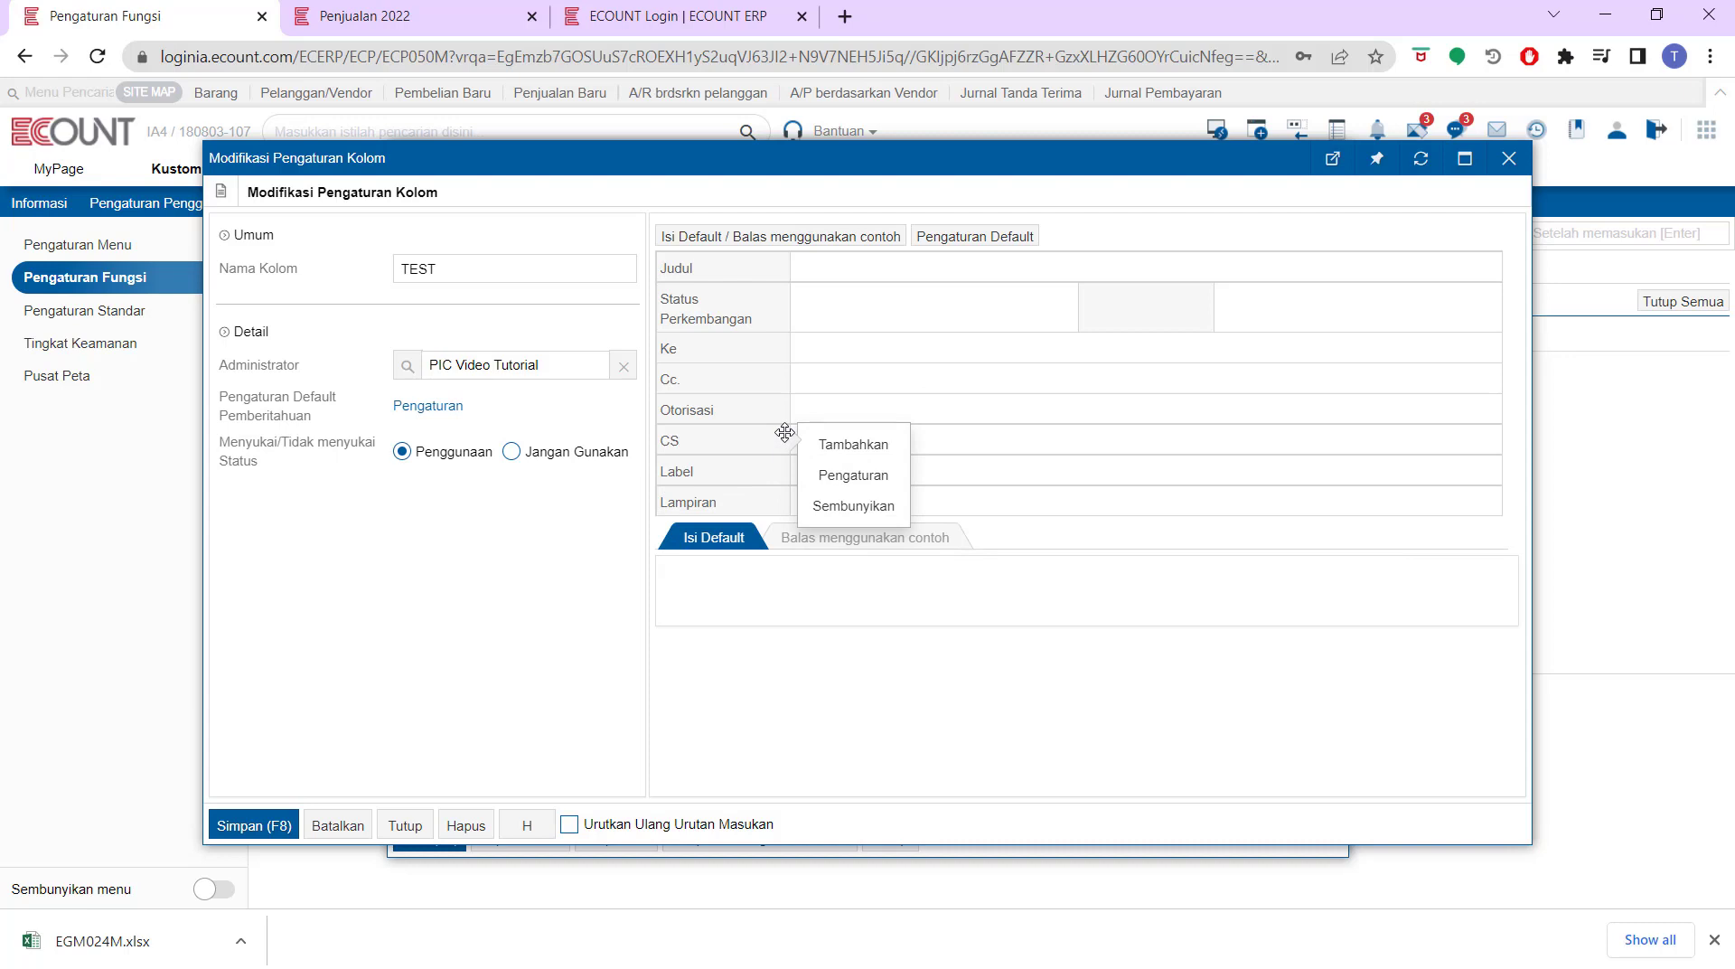
mouse_move(799, 471)
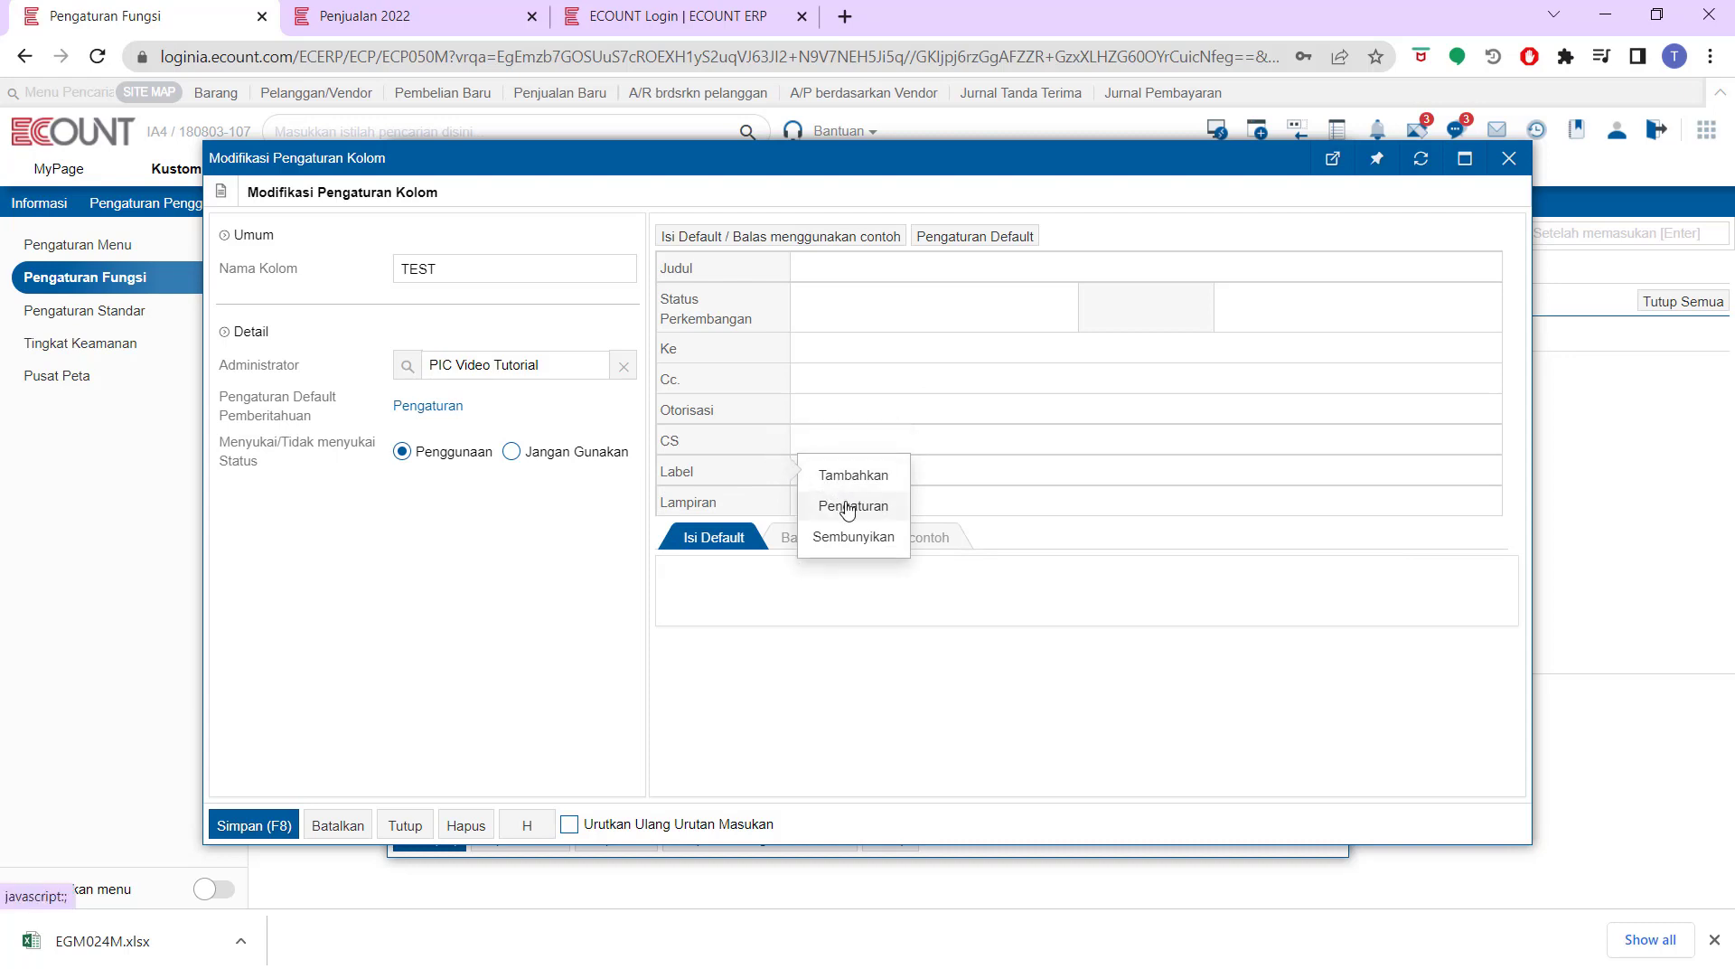
click(847, 509)
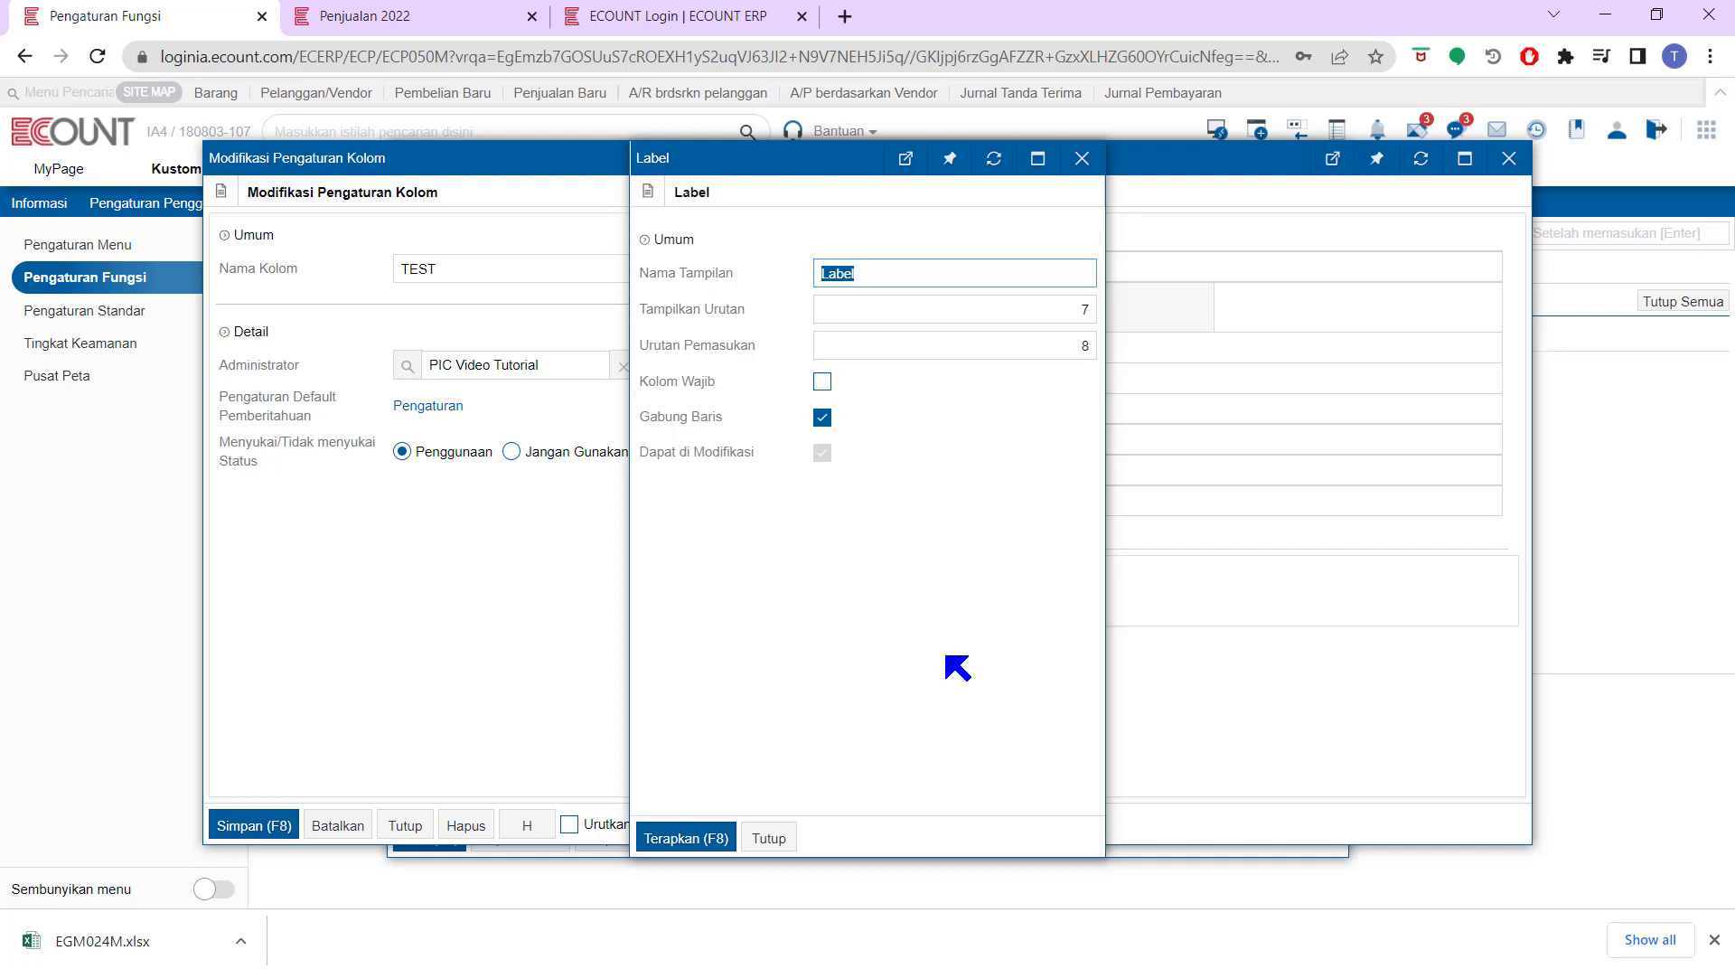
click(1081, 159)
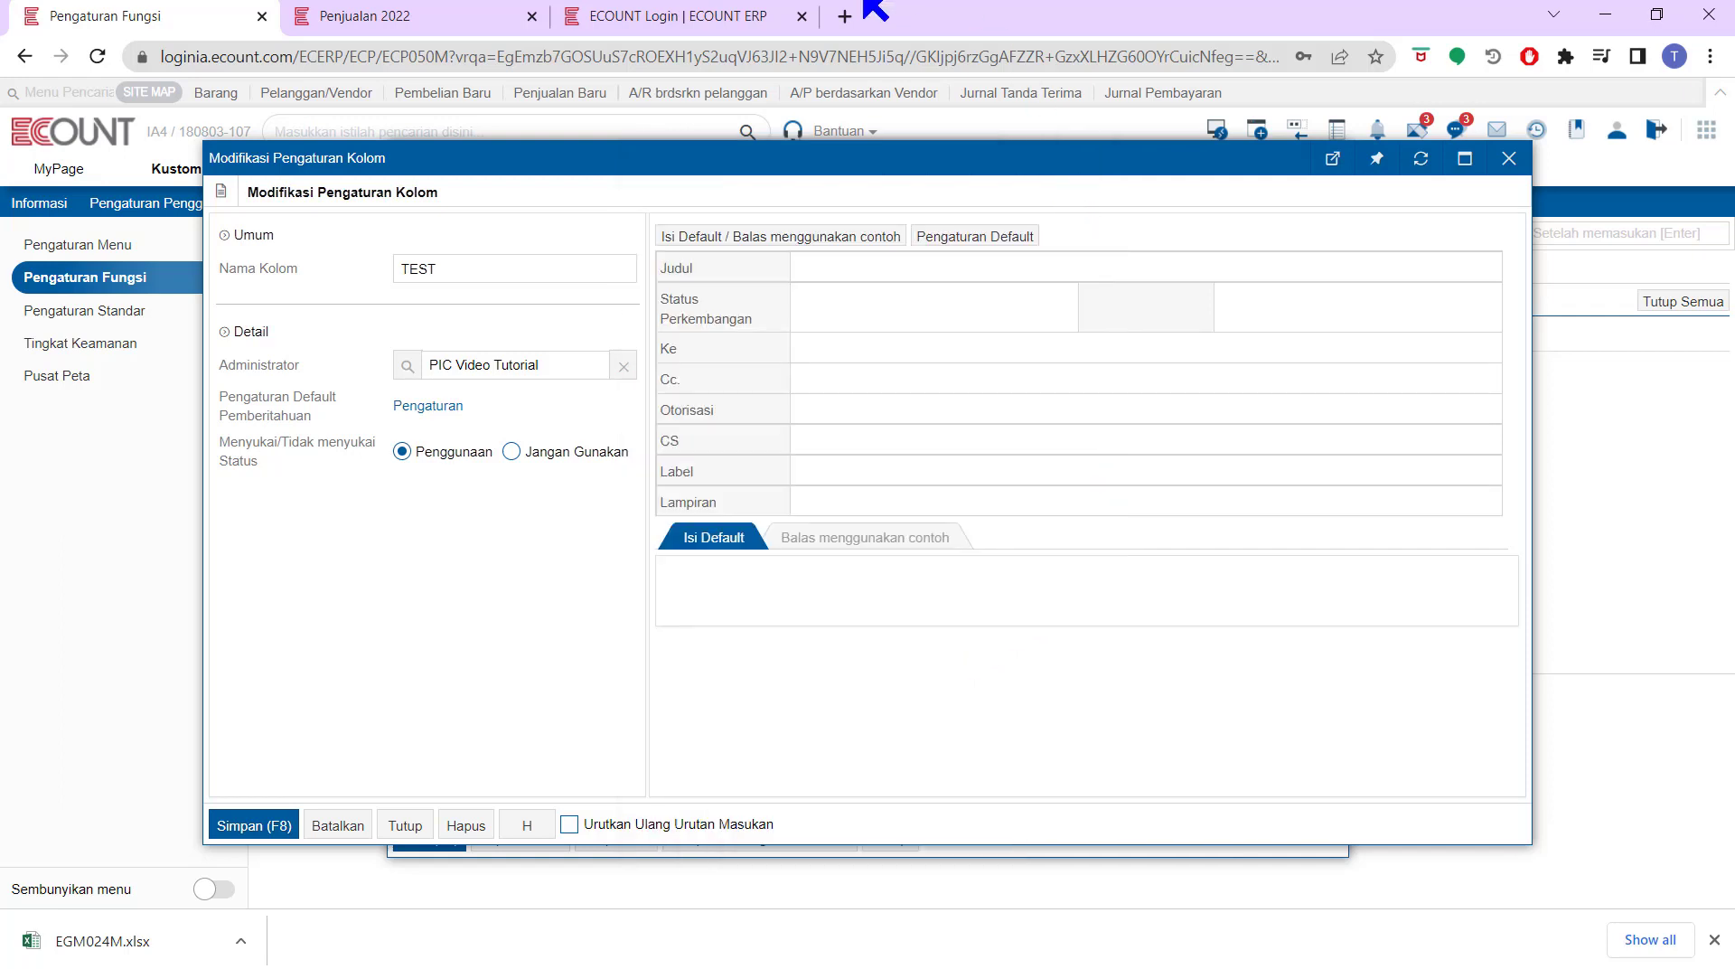
click(462, 14)
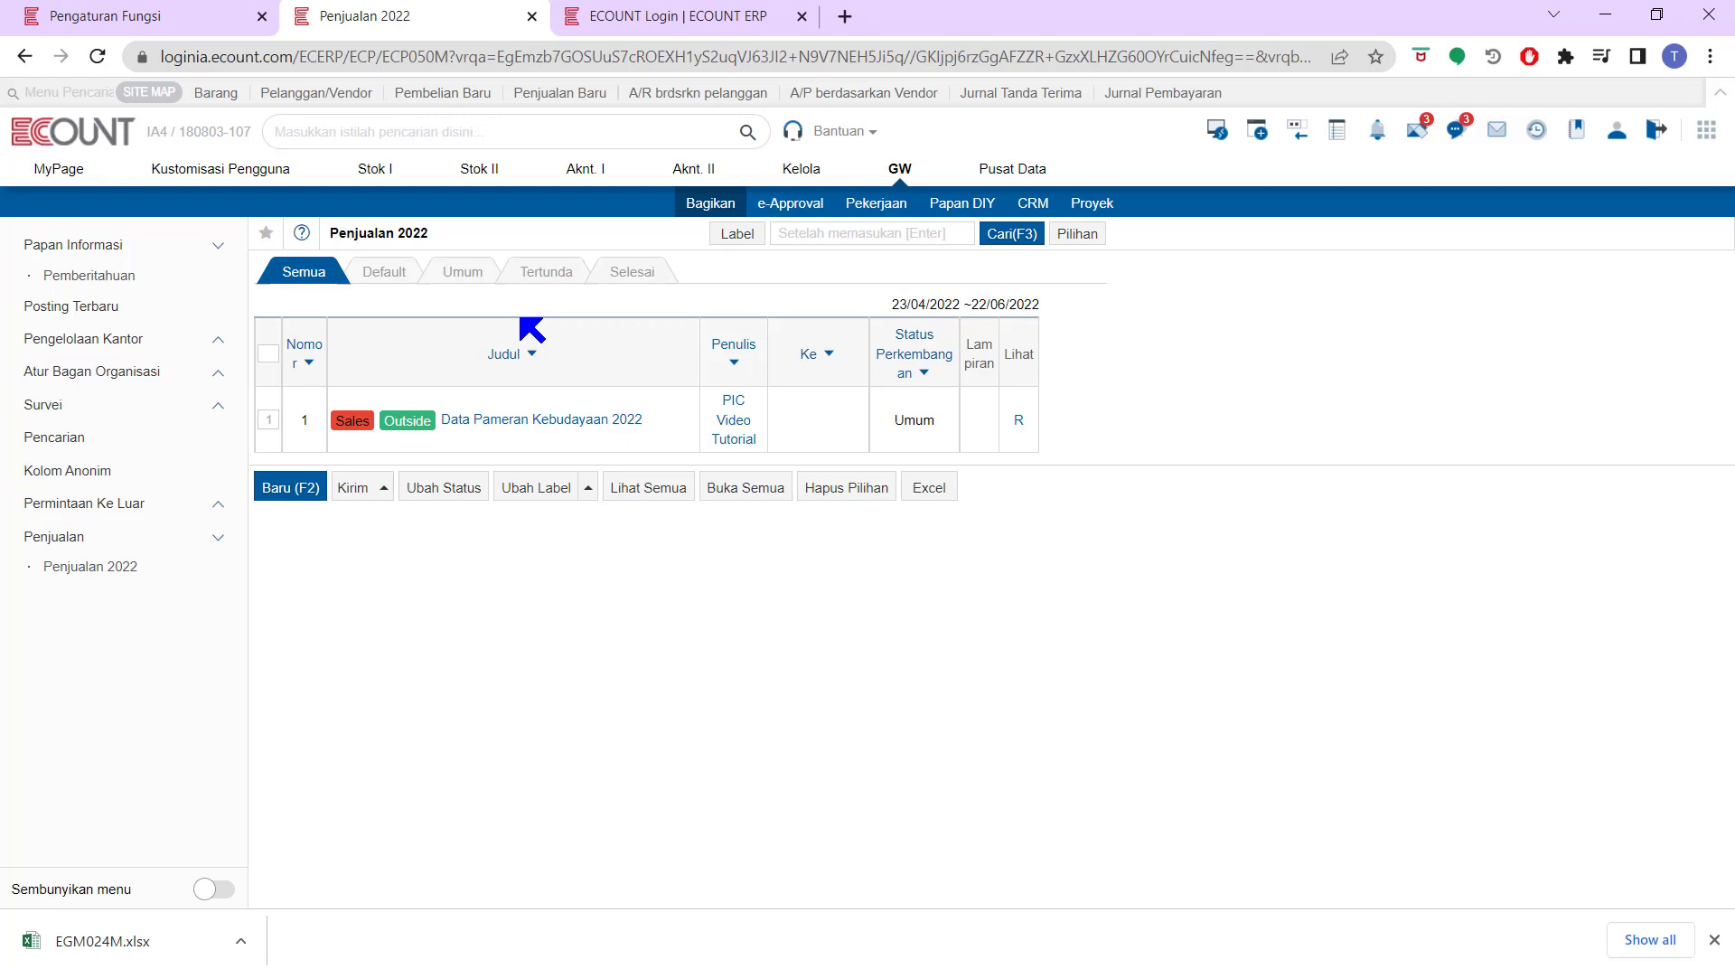
Open the Status Perkembangan settings and add the progress status Mulai with order 1
click(192, 16)
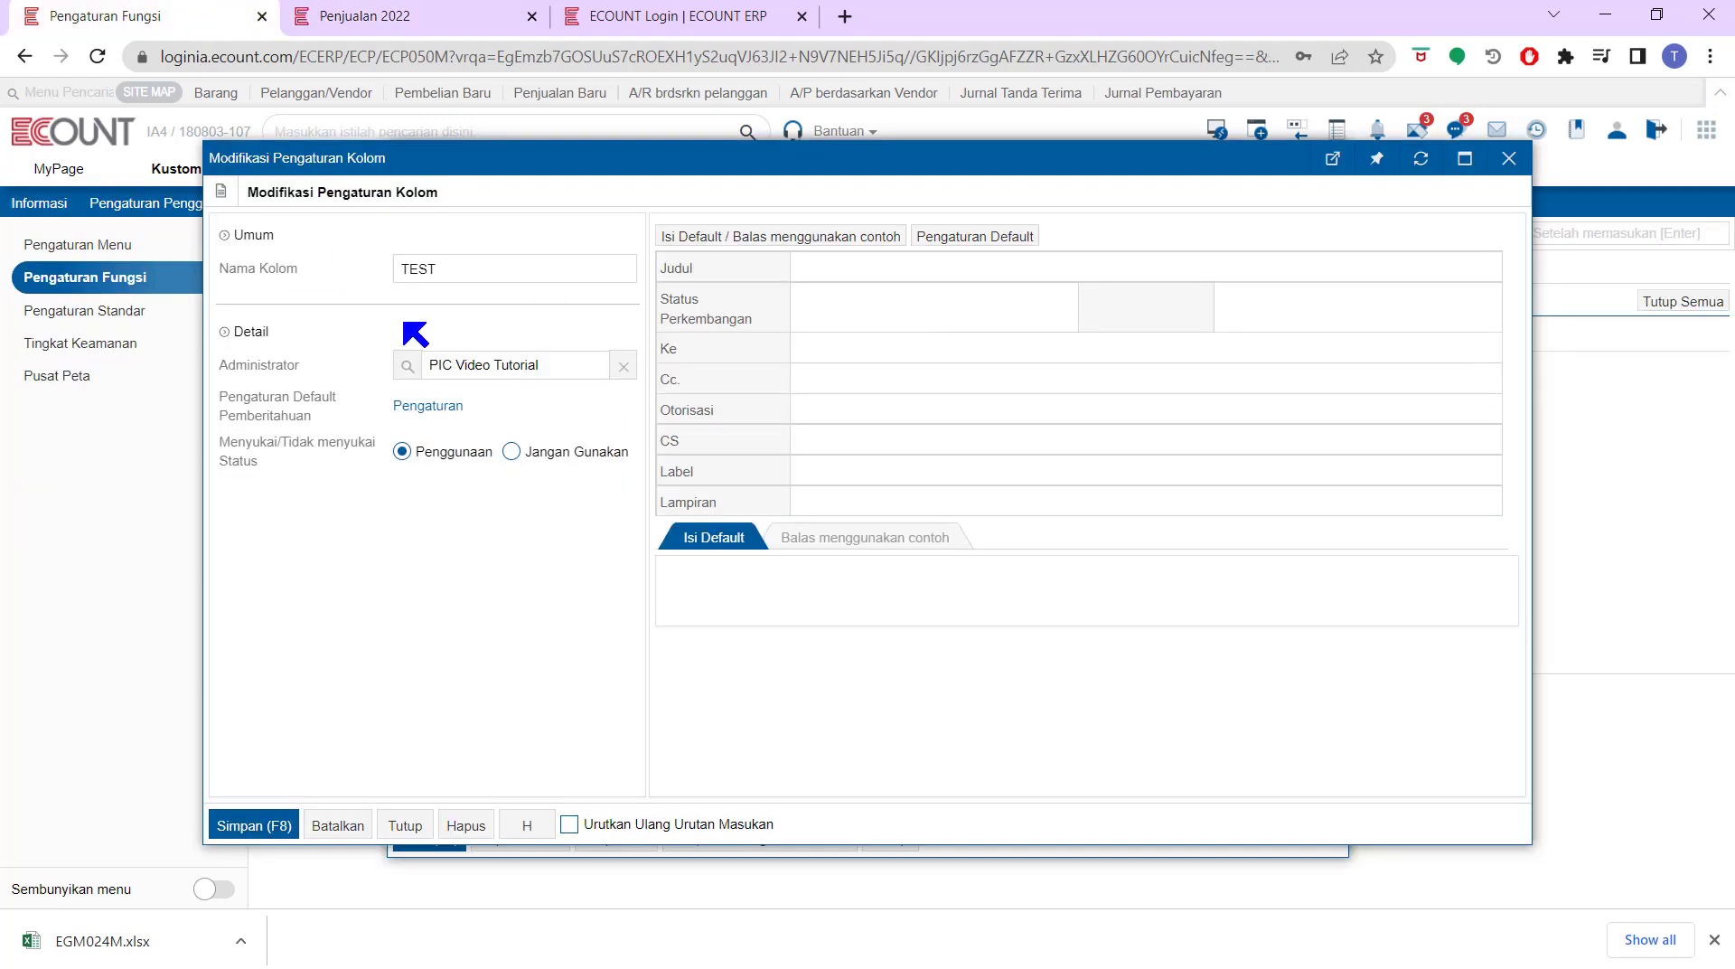
click(752, 295)
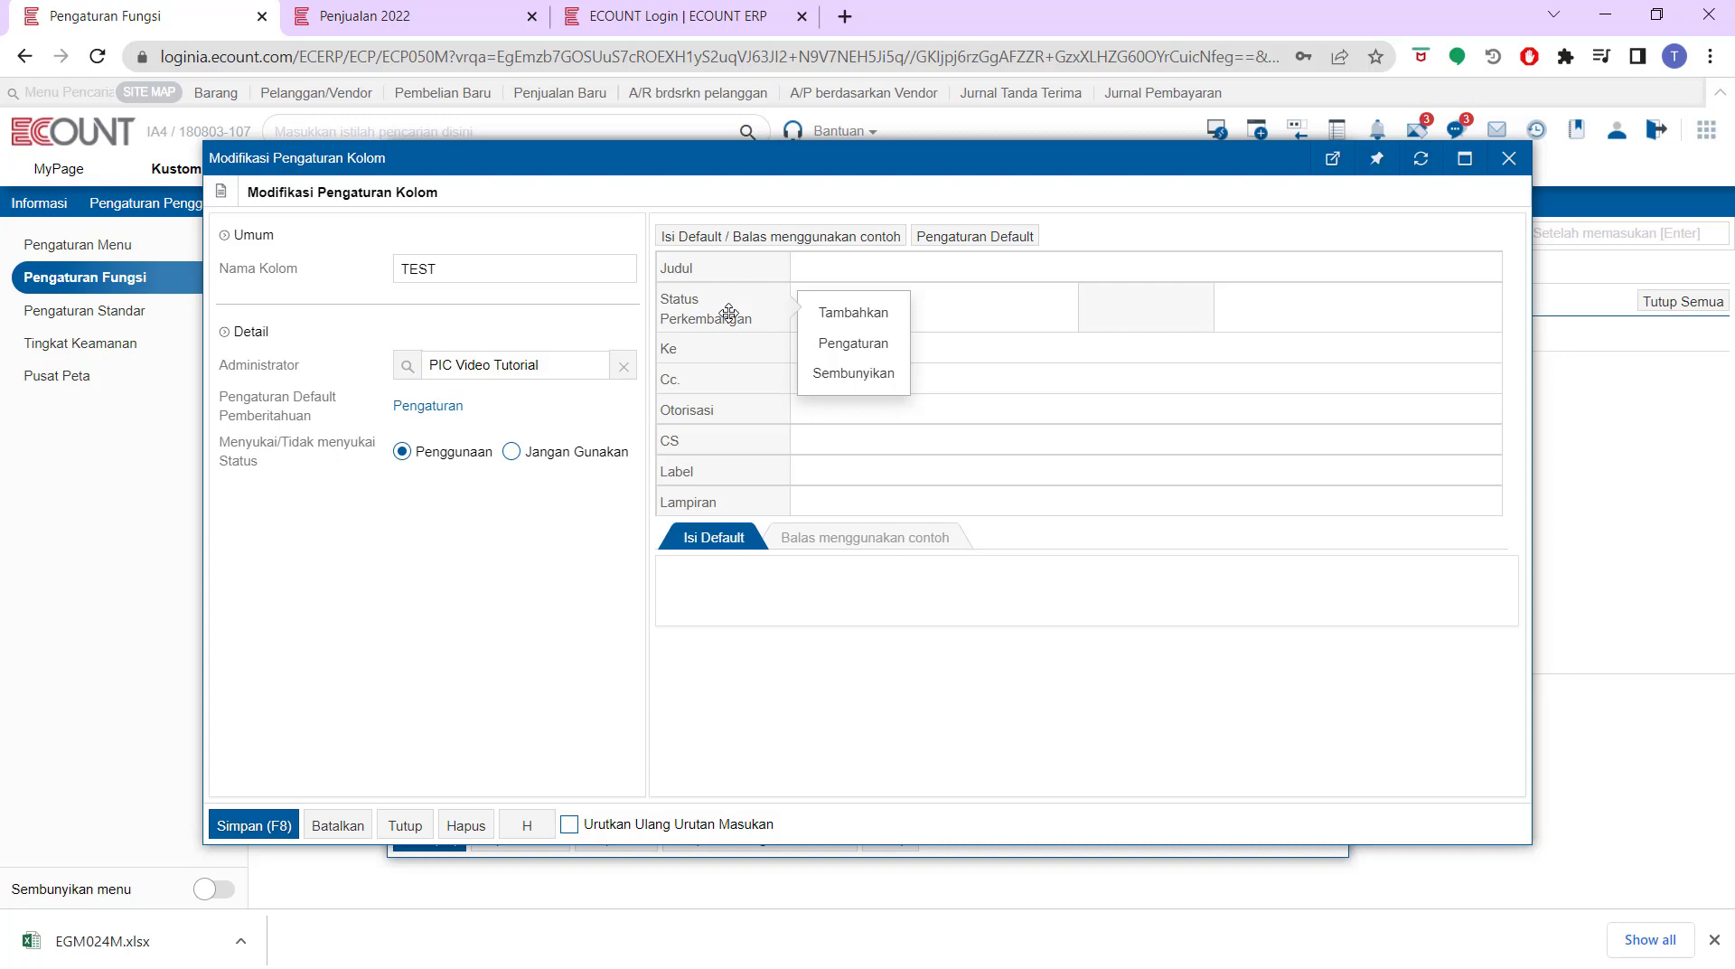
click(853, 344)
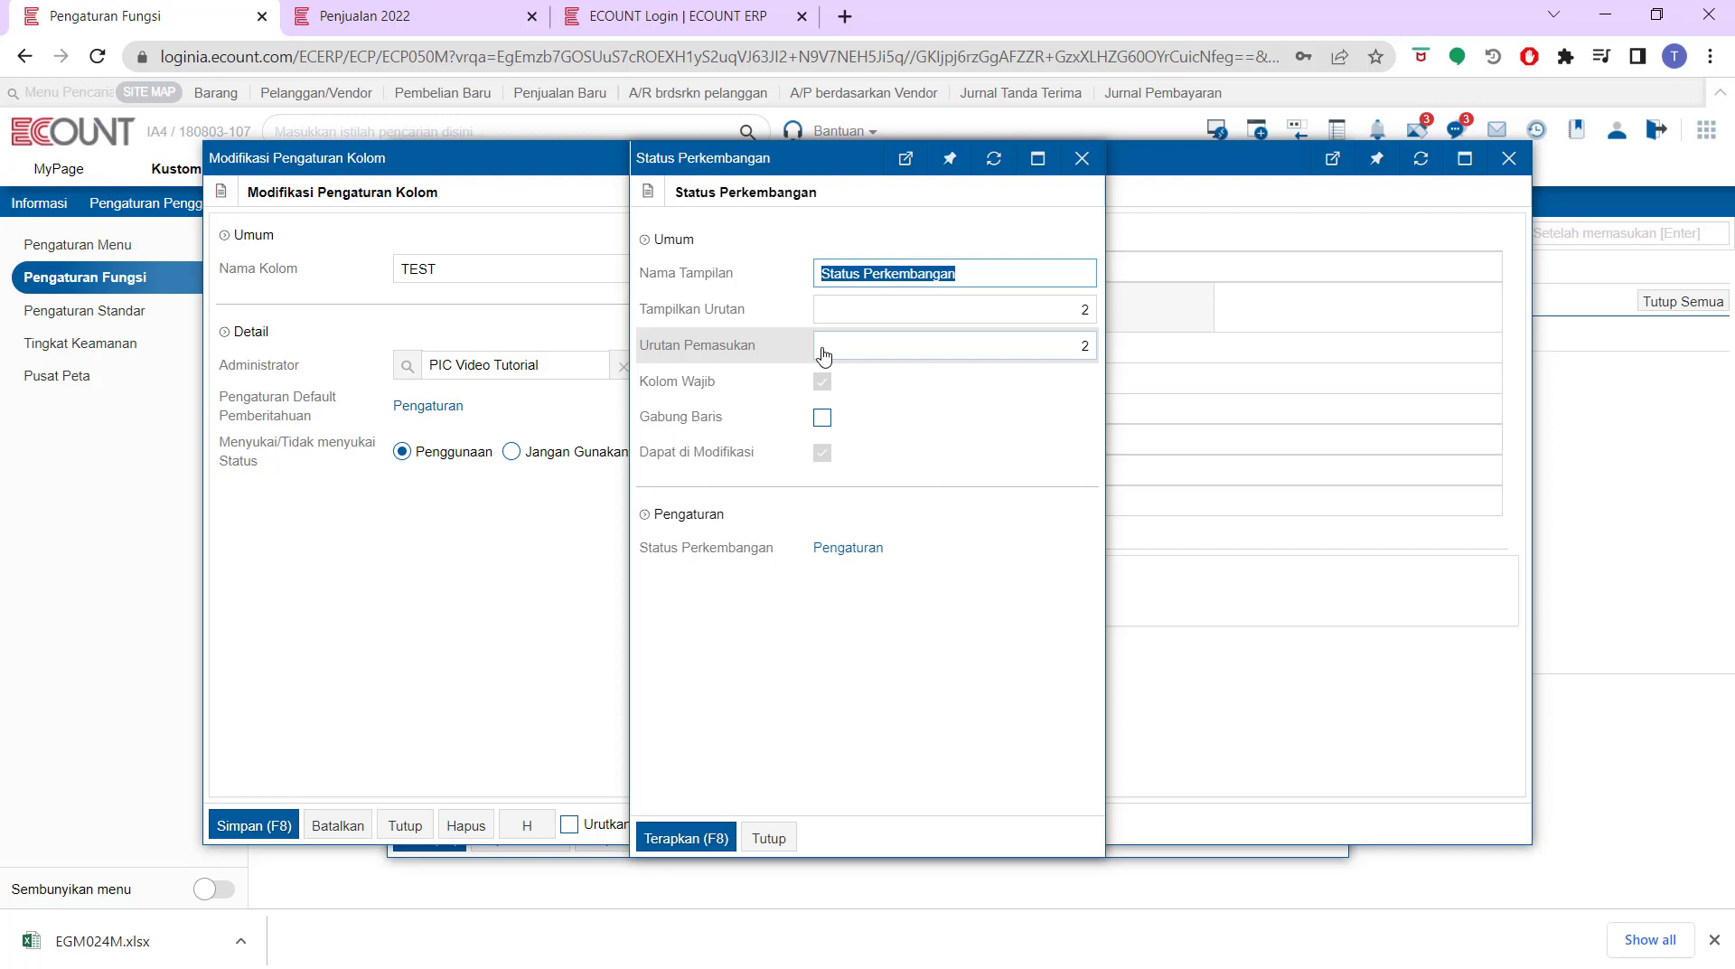
click(866, 553)
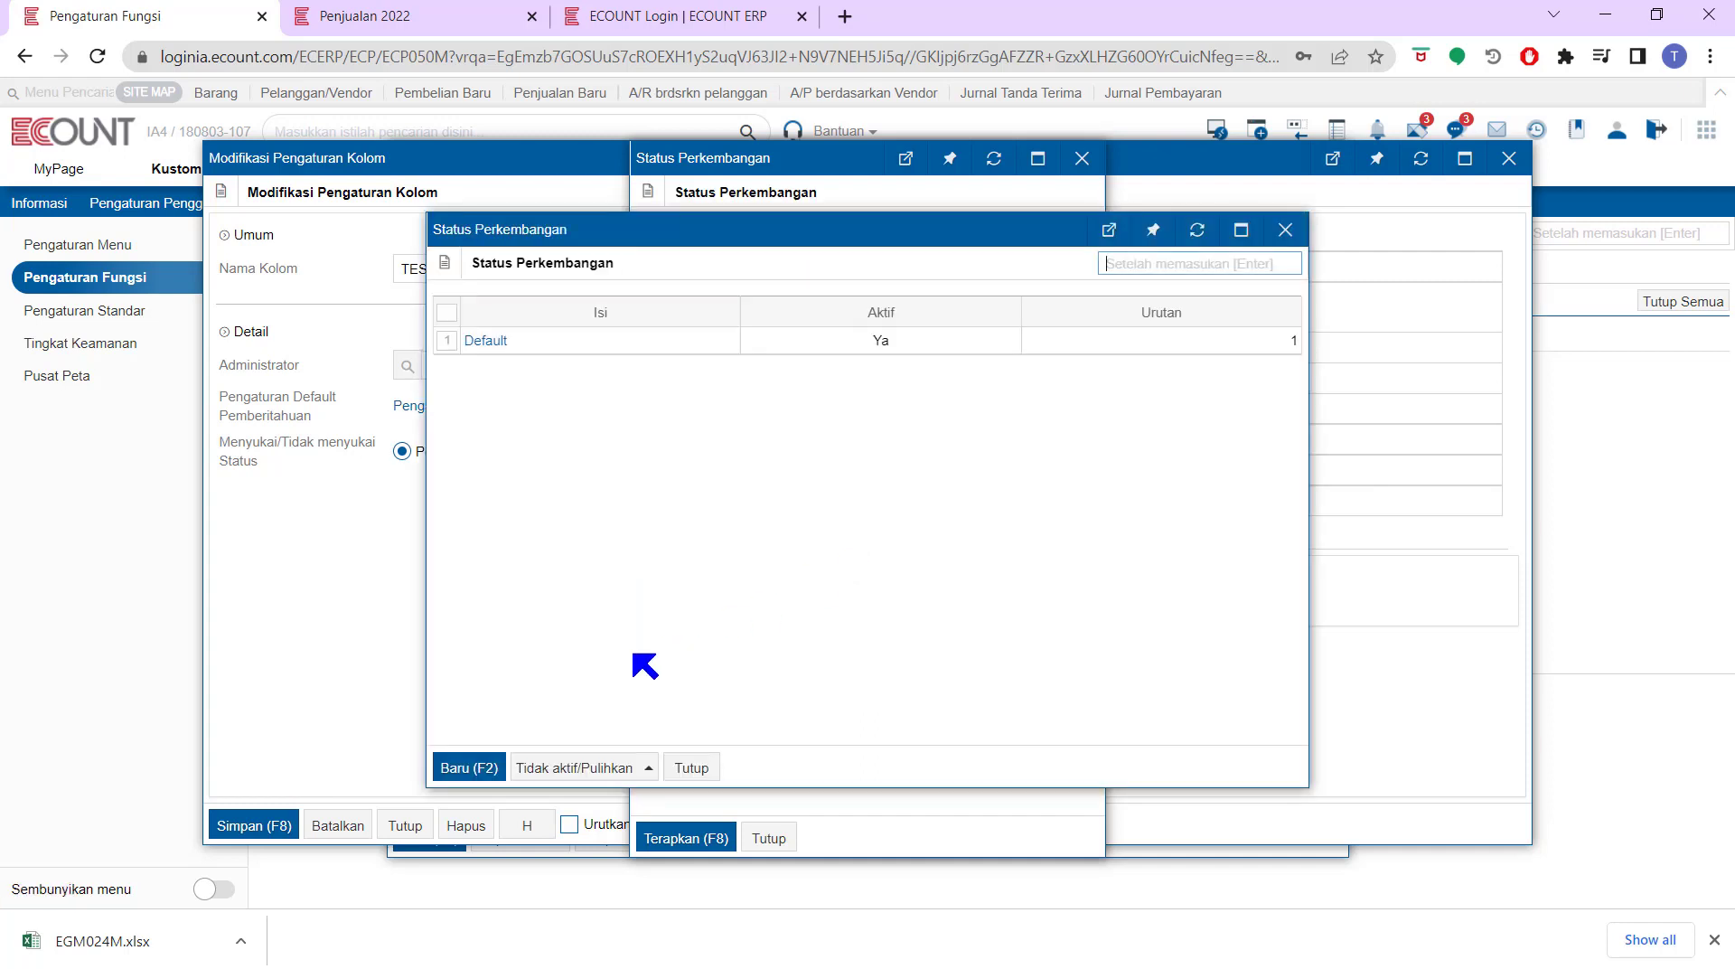
click(470, 767)
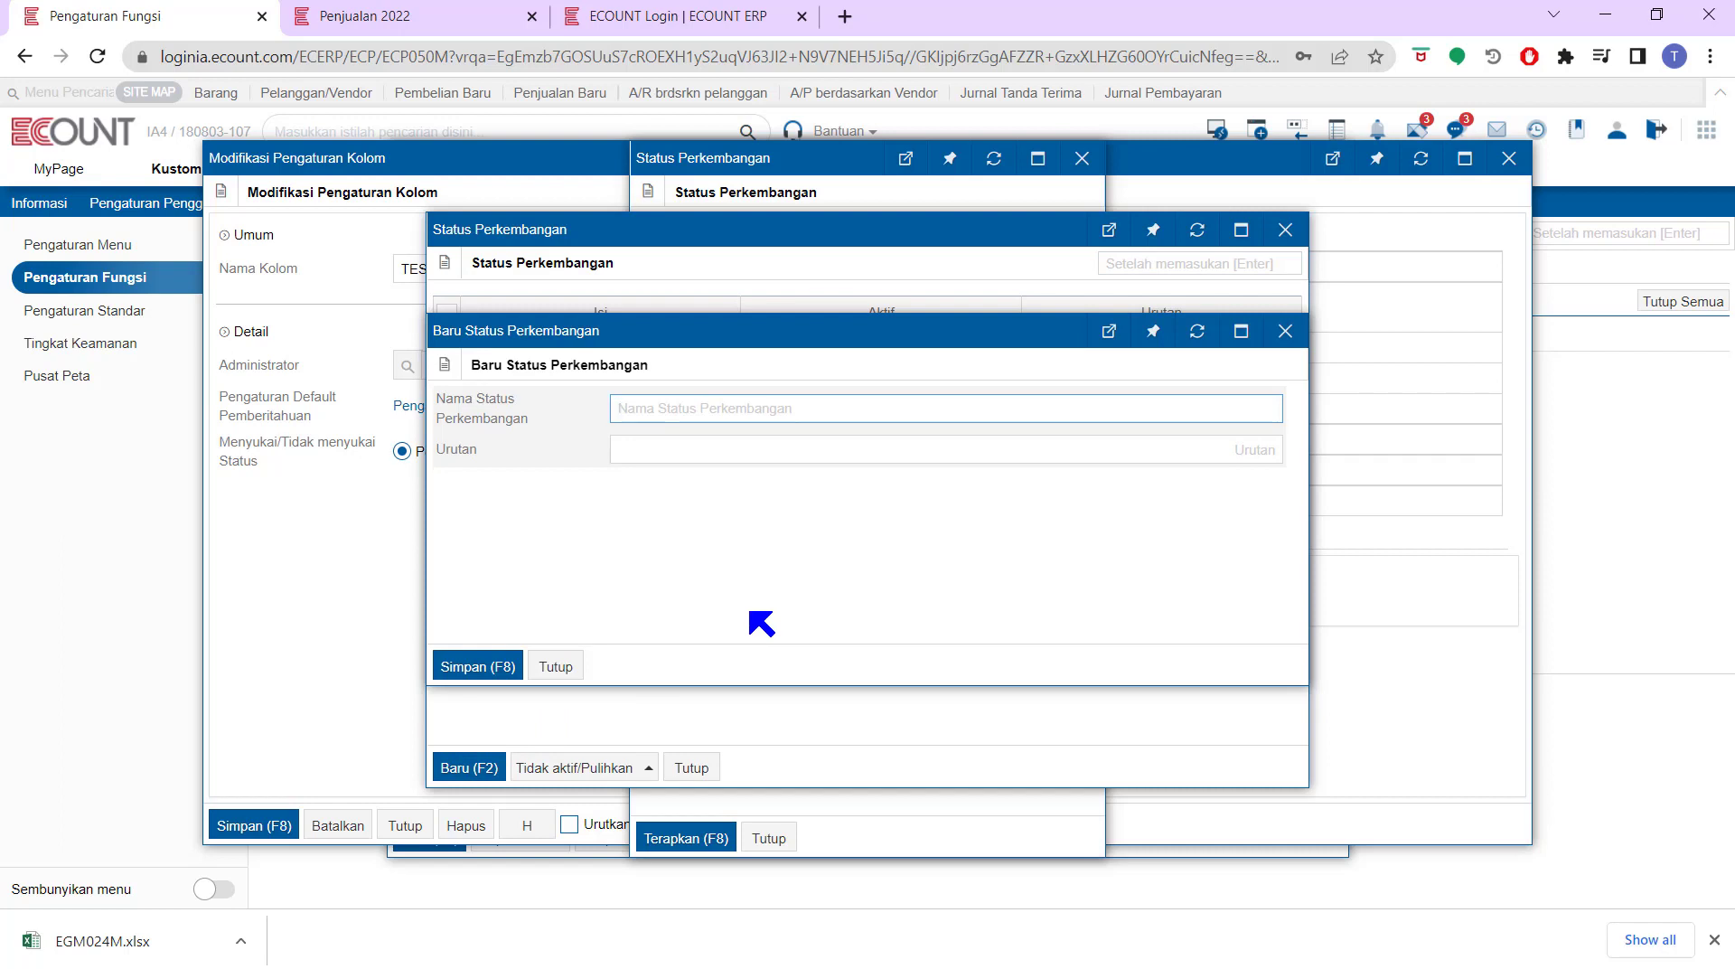
text(Mulai)
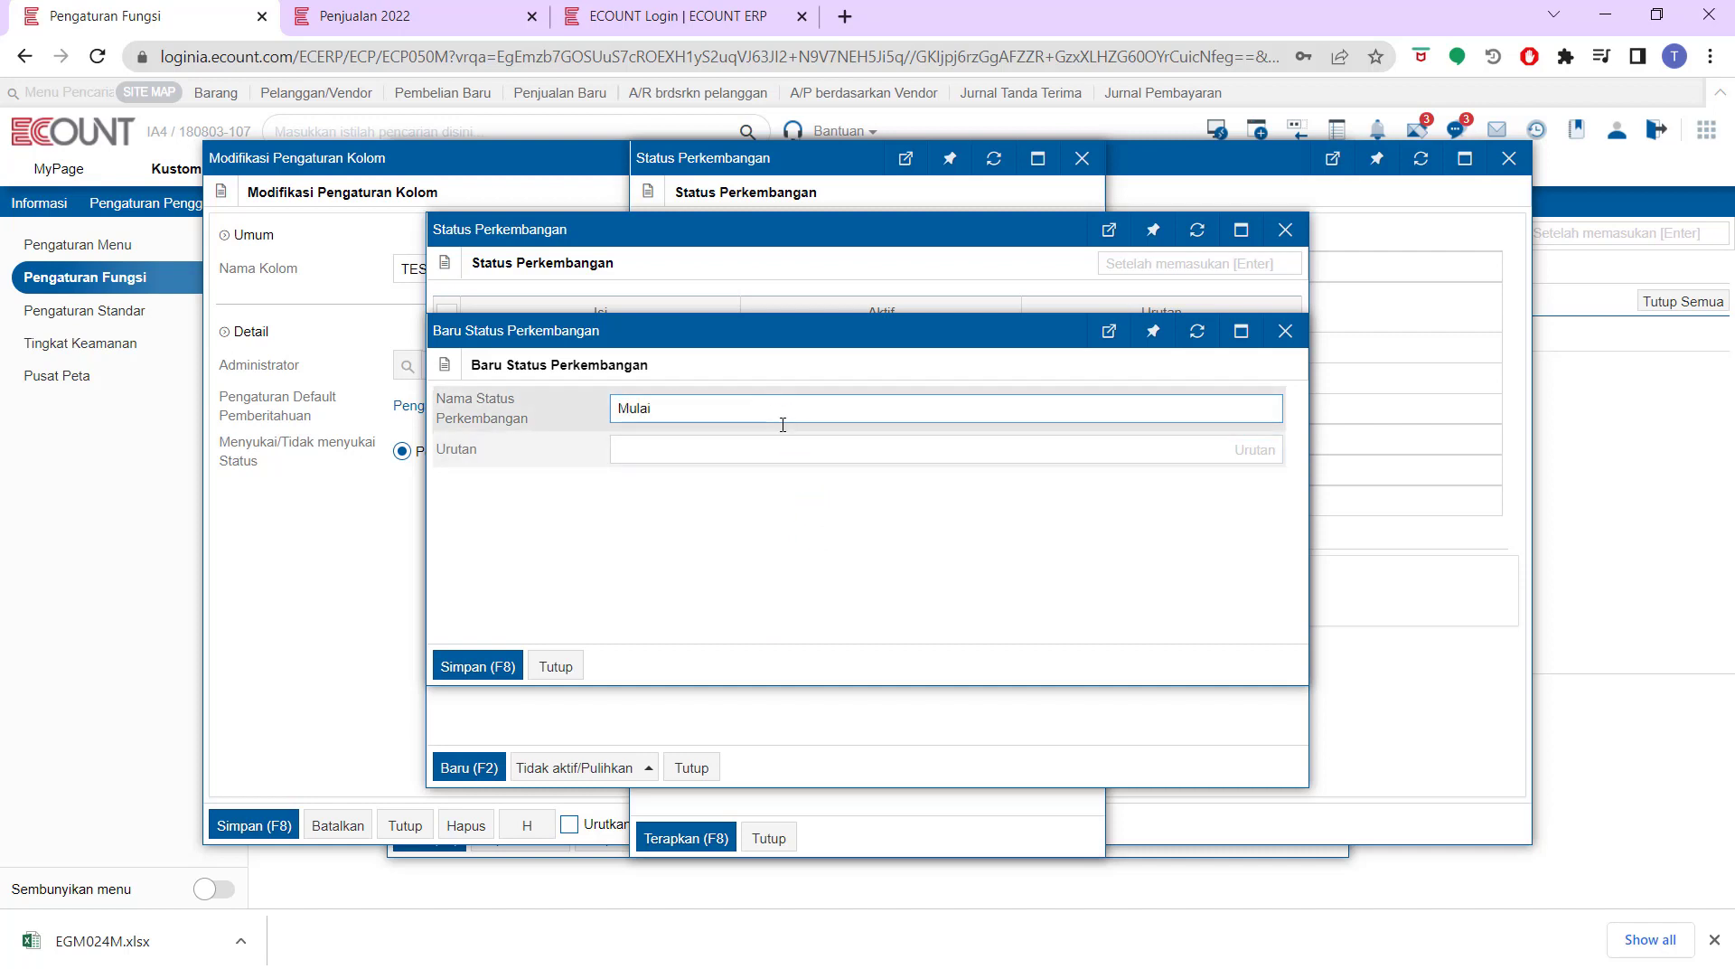
click(786, 446)
text(1)
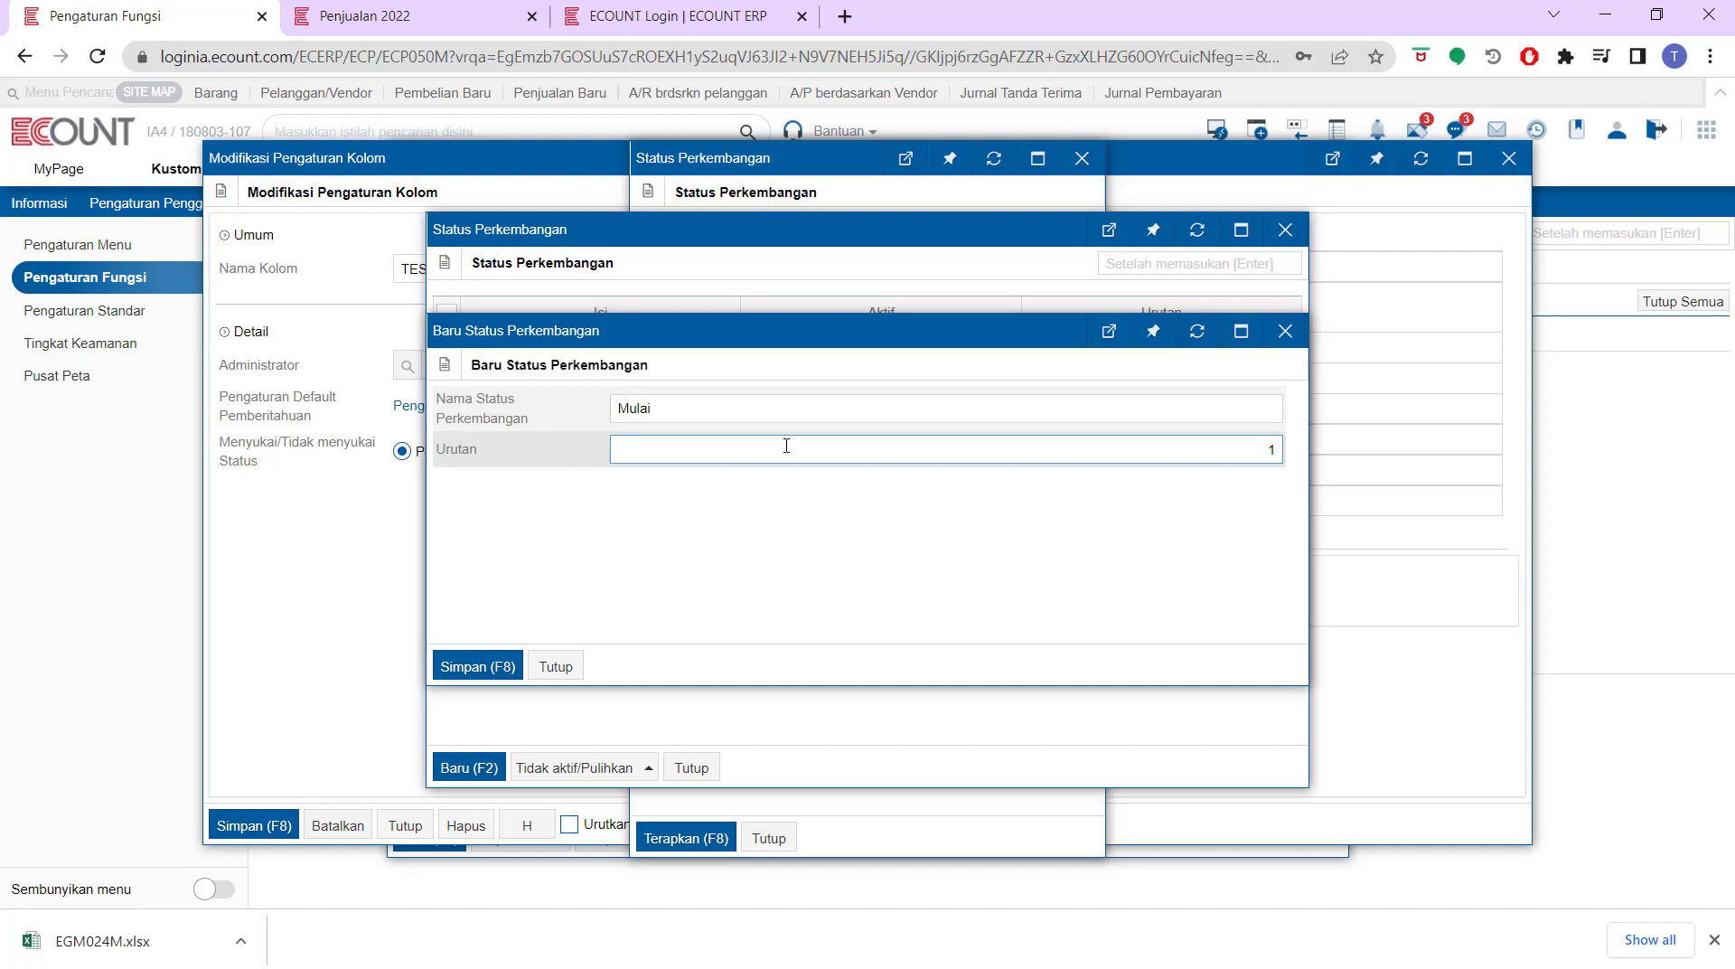
click(495, 664)
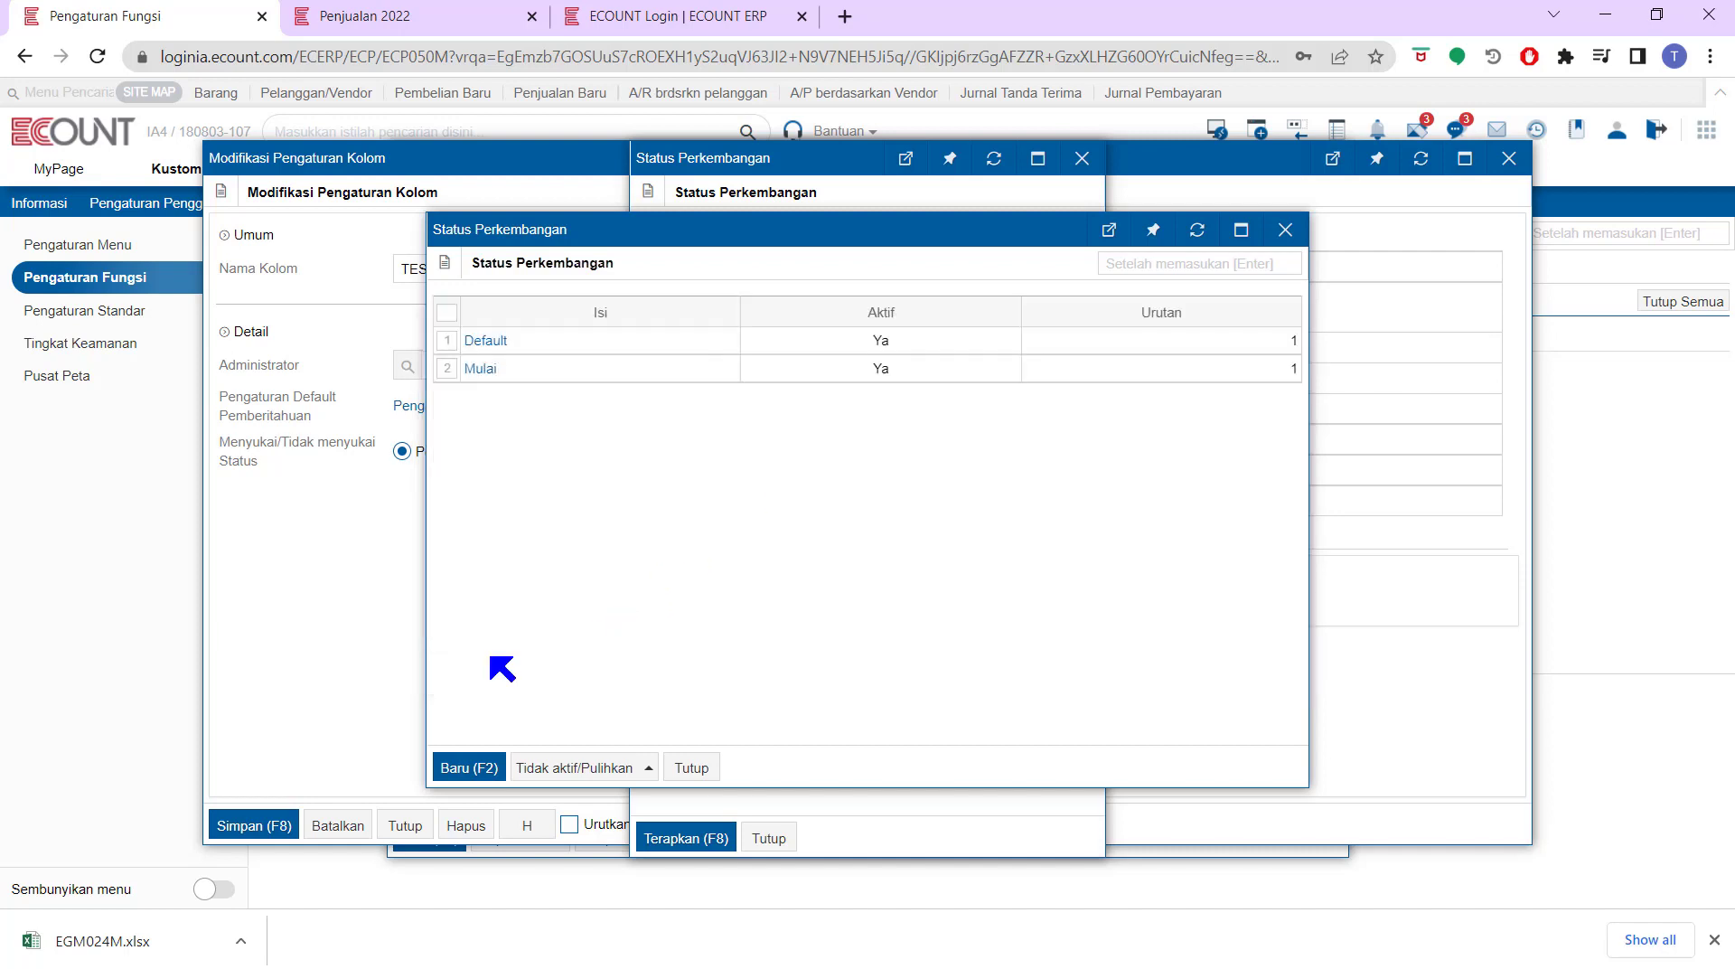
Add progress statuses Dalam Proses (order 2) and Selesai (order 3)
click(469, 767)
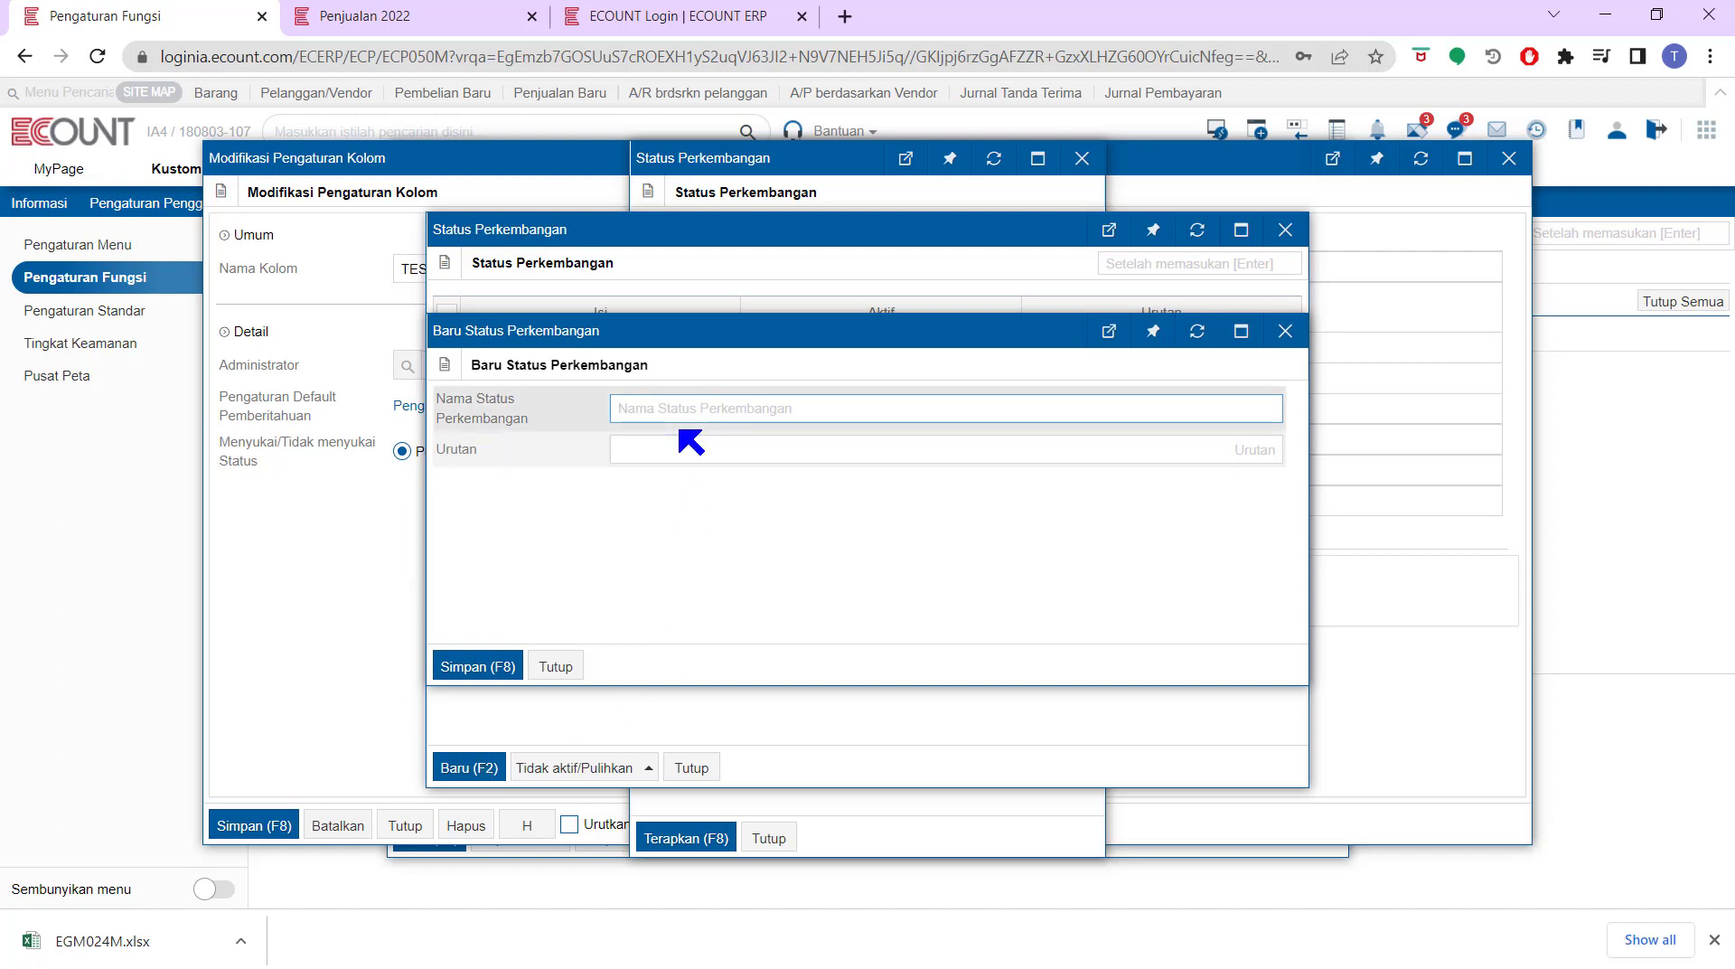
text(Dalam )
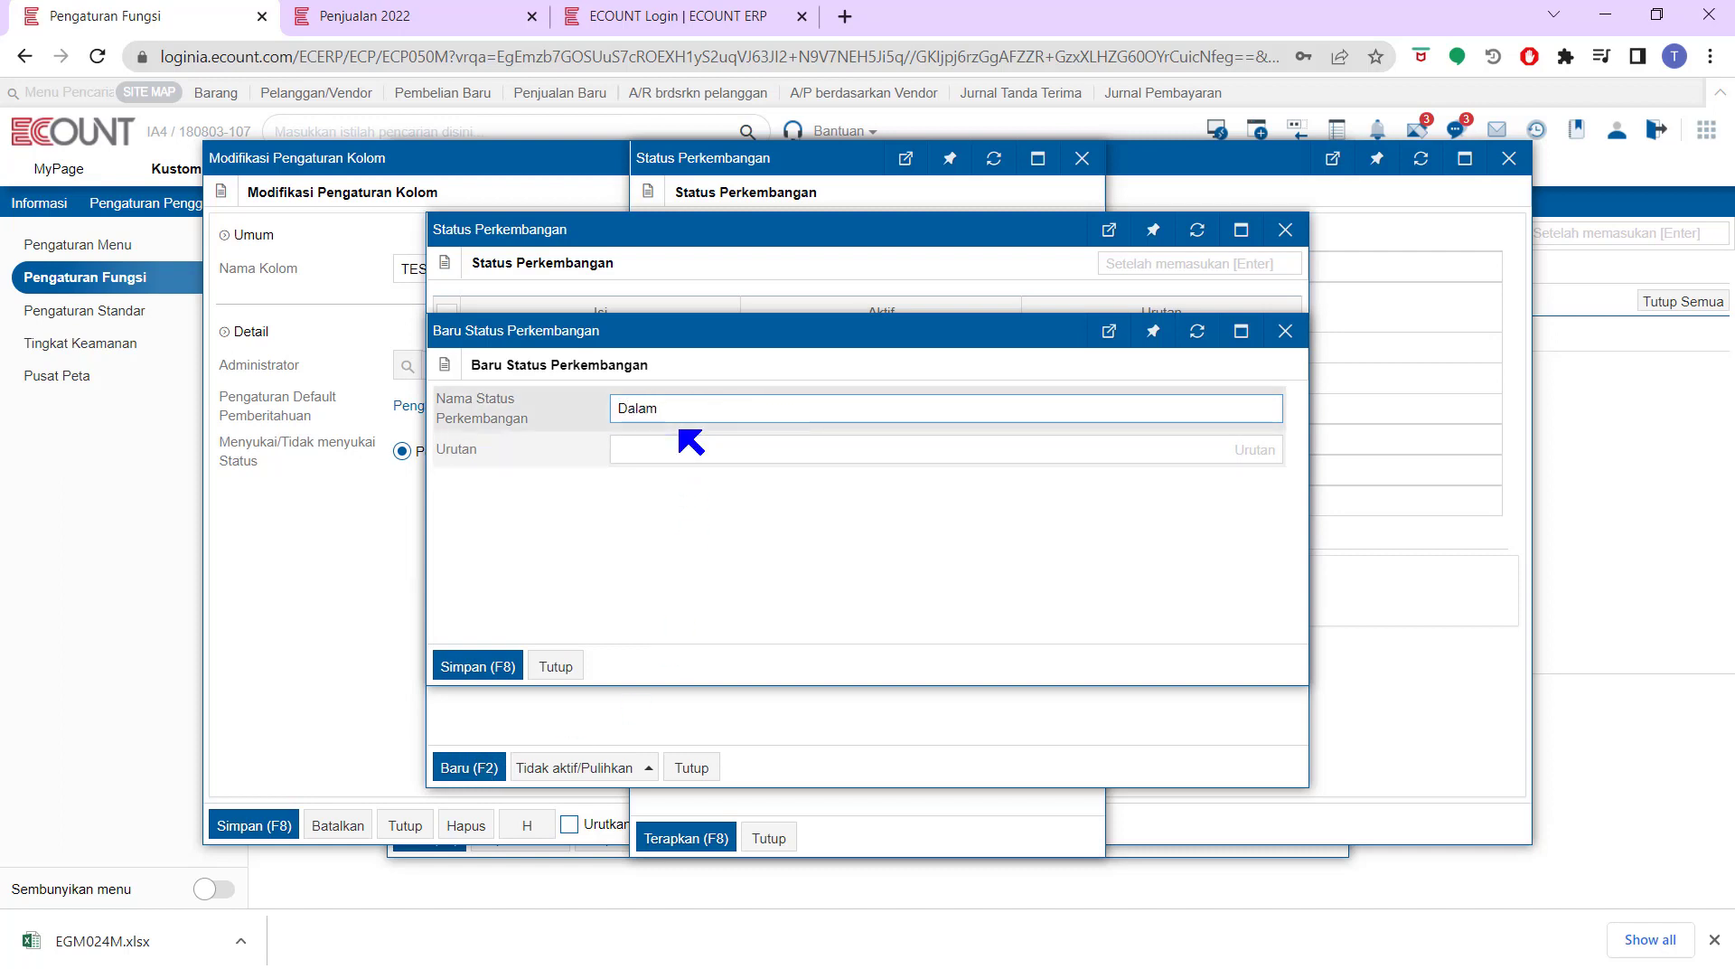
text(Proses)
click(681, 456)
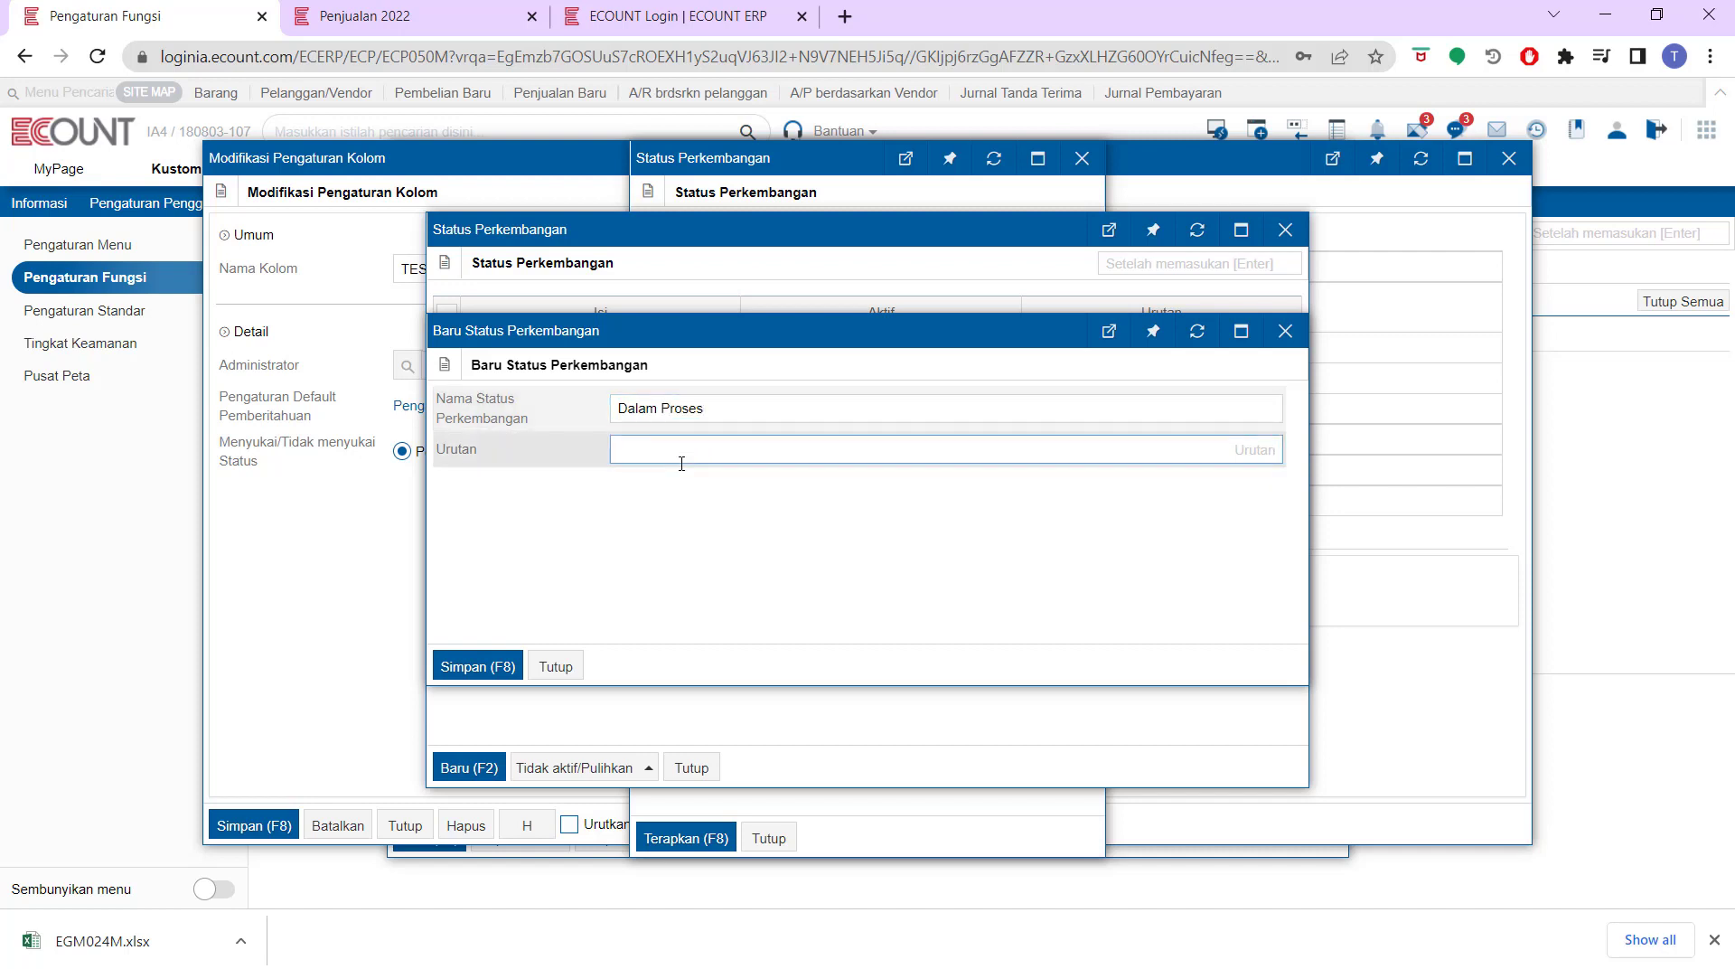
text(2)
click(477, 666)
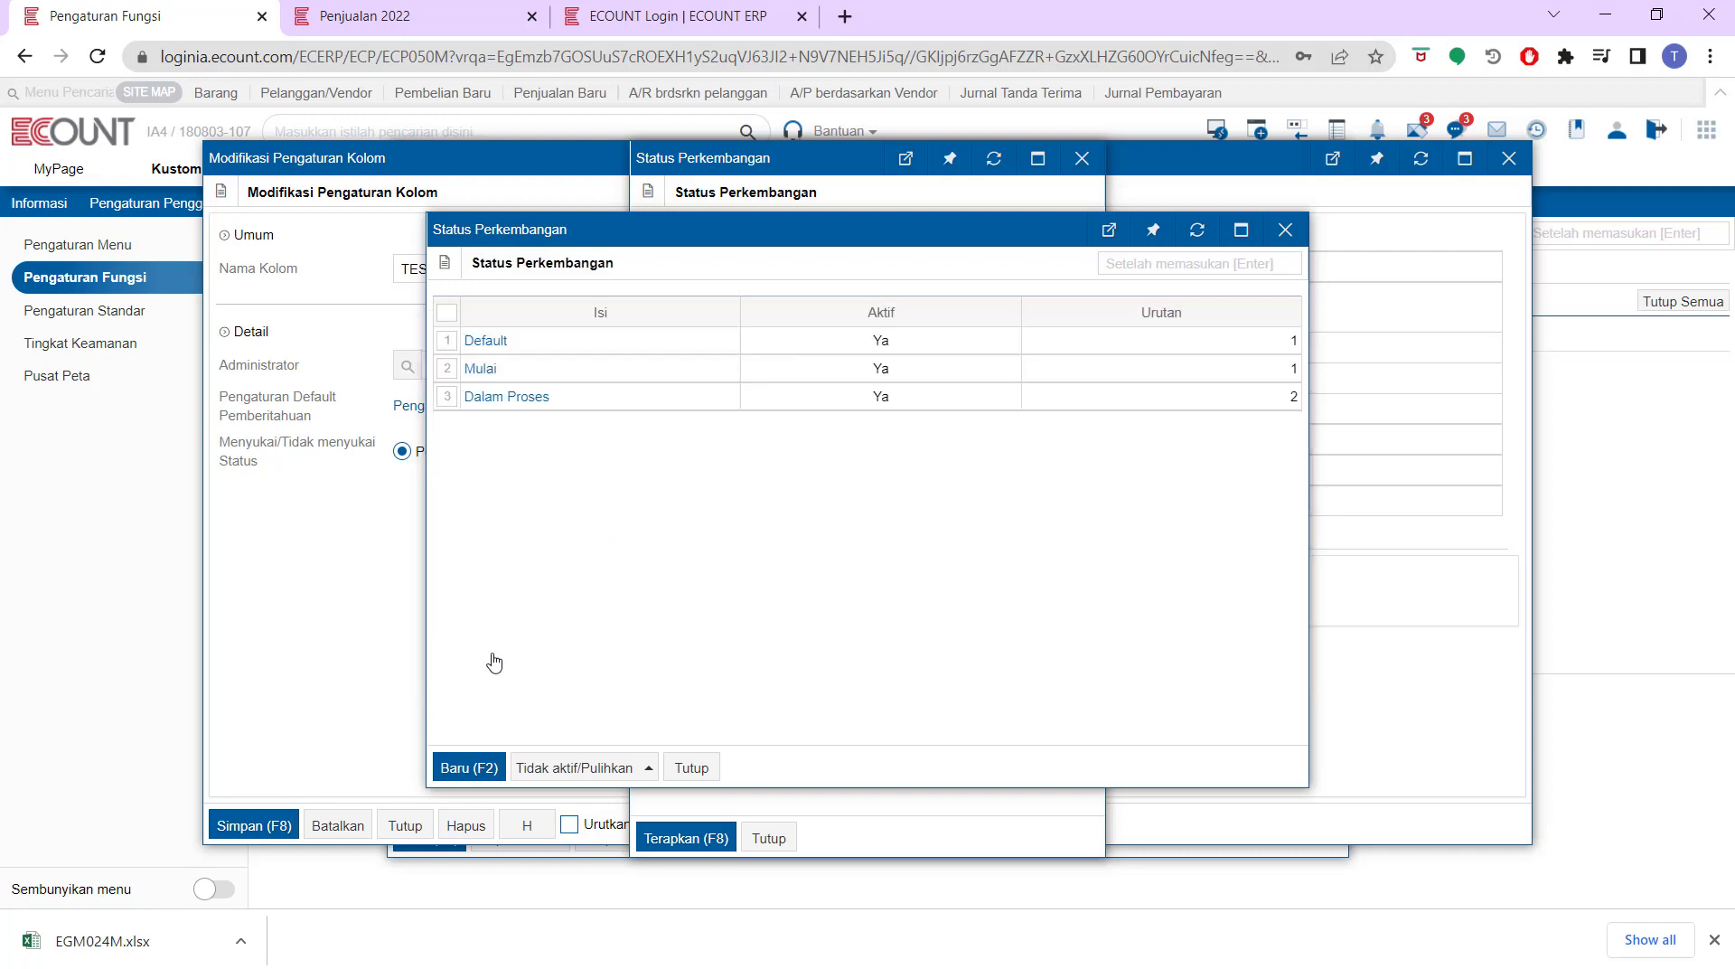
click(456, 769)
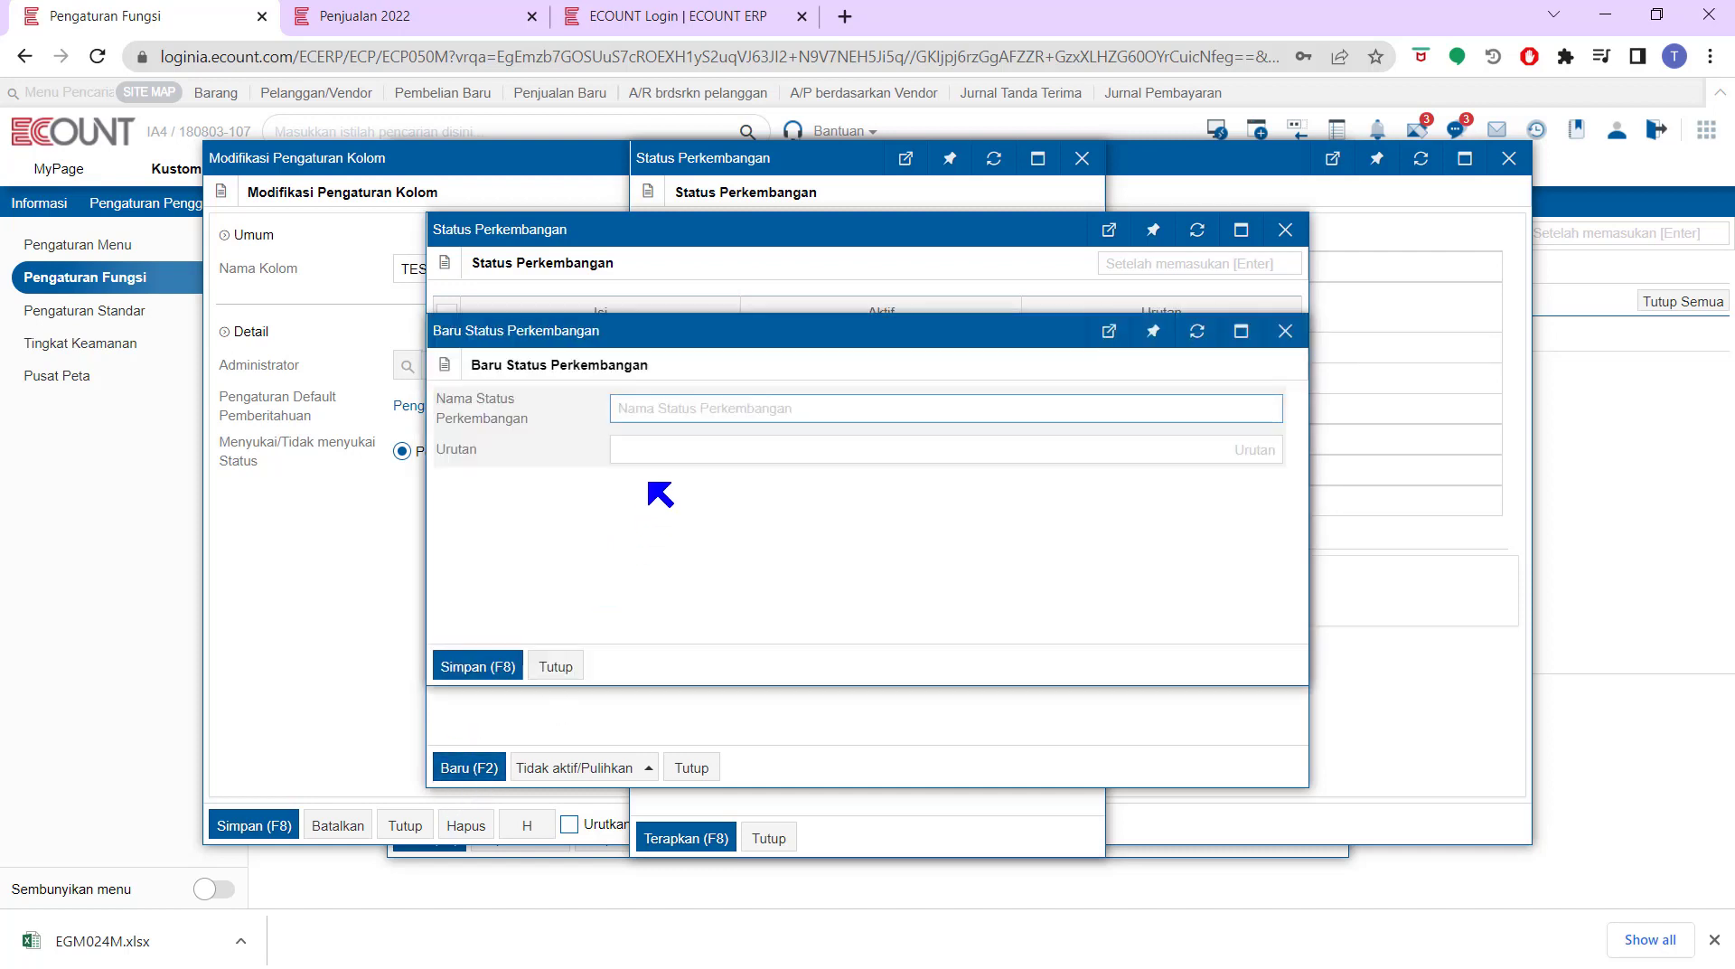
text(Selesai)
click(671, 454)
text(3)
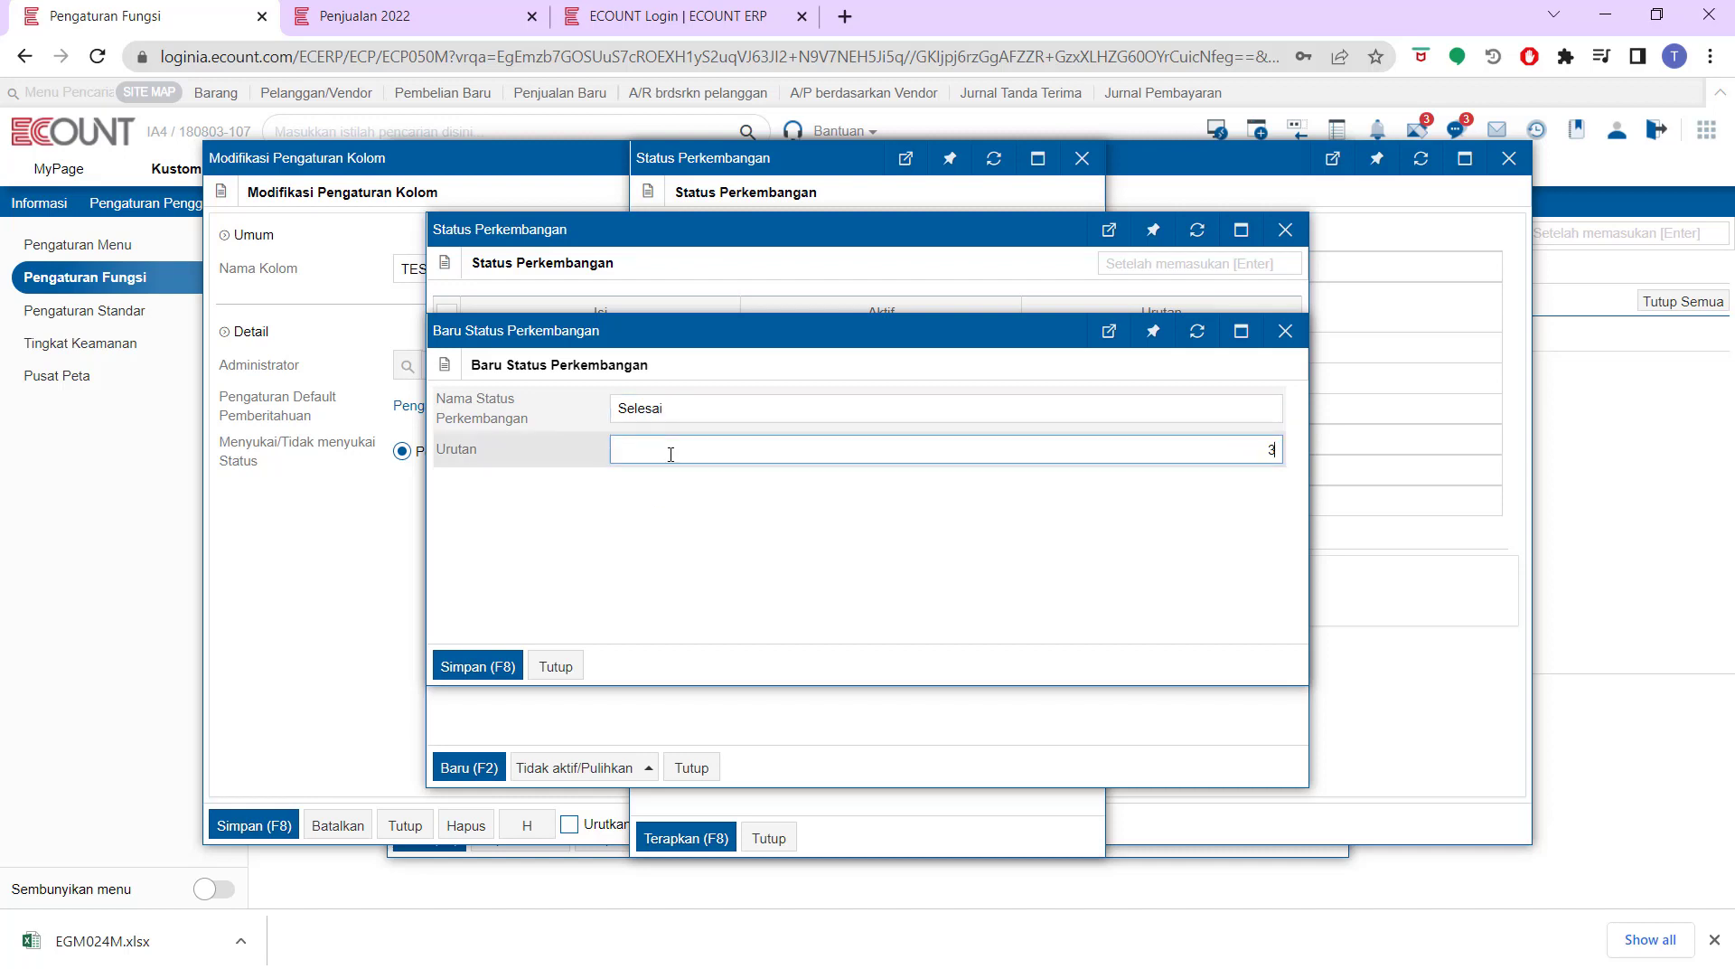
click(477, 669)
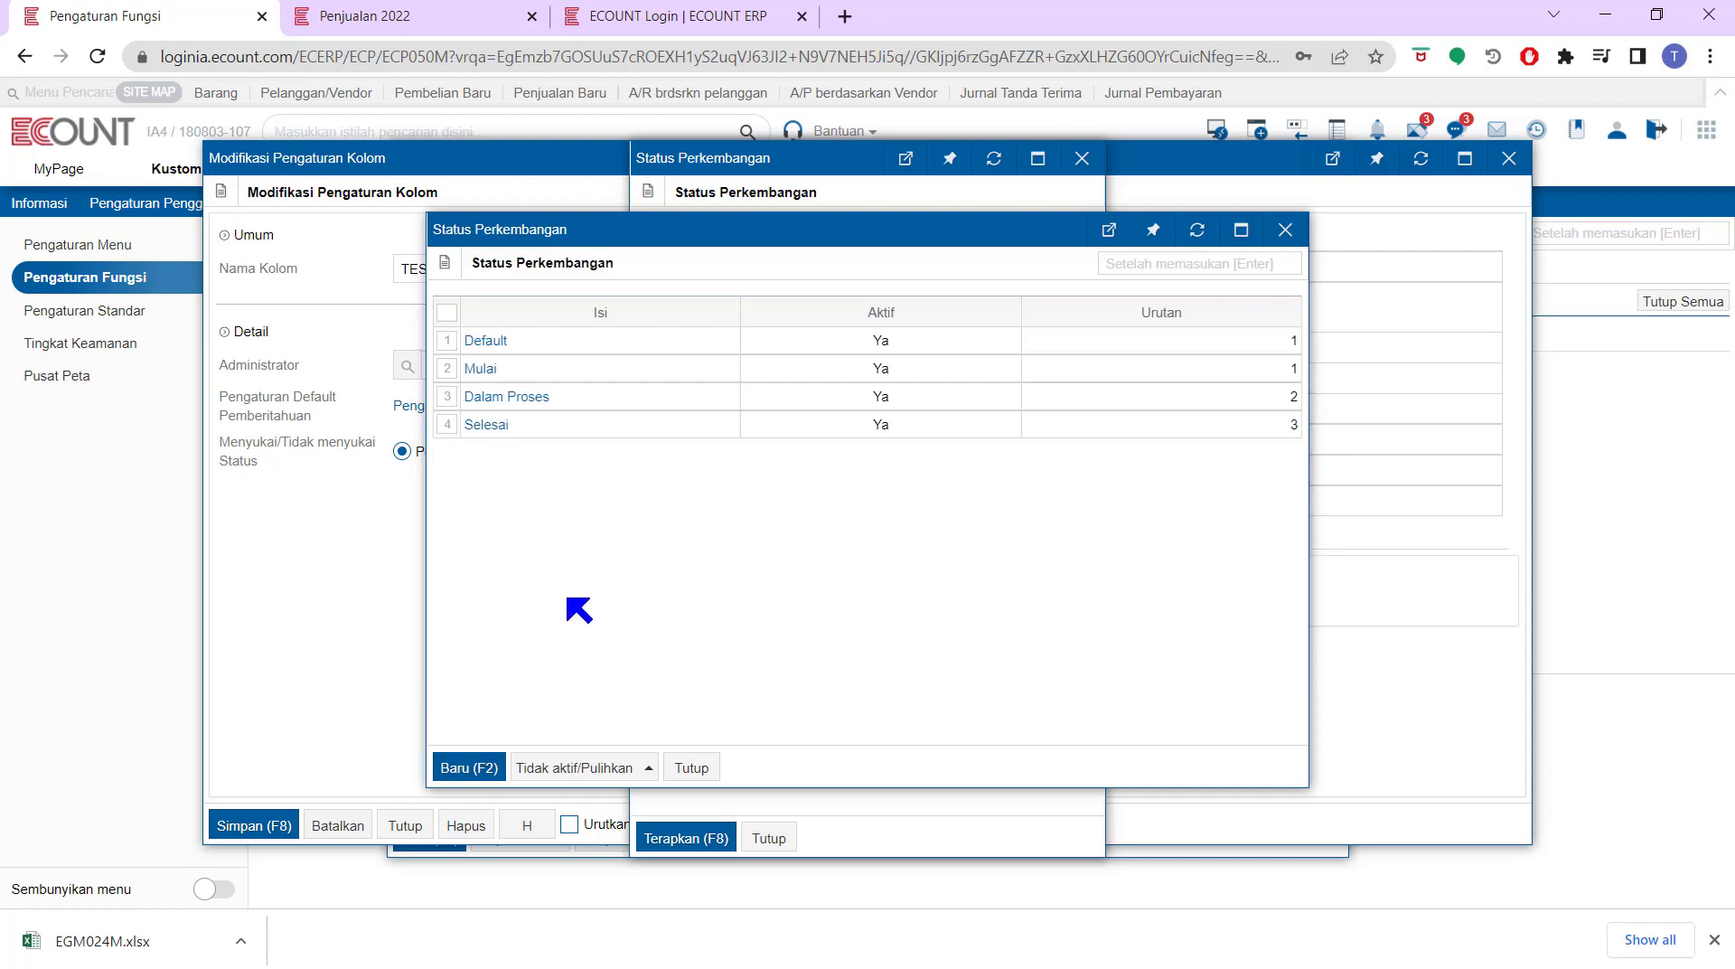
Deactivate the Default status and apply the Status Perkembangan settings
click(446, 340)
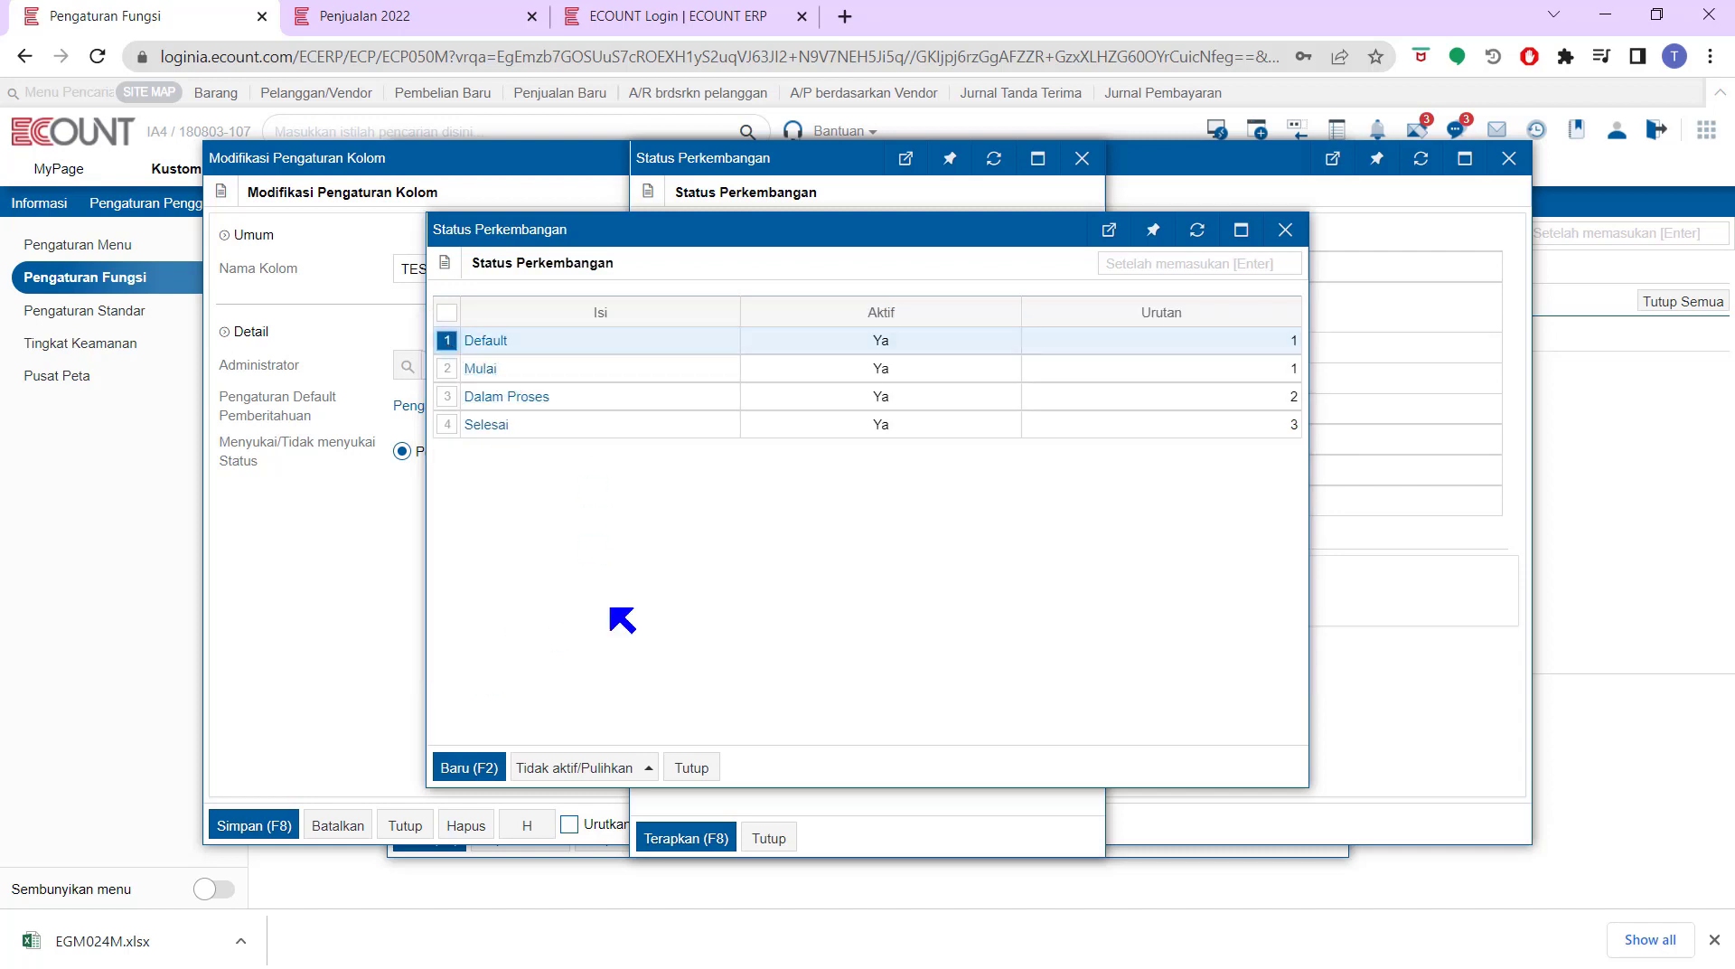
click(610, 773)
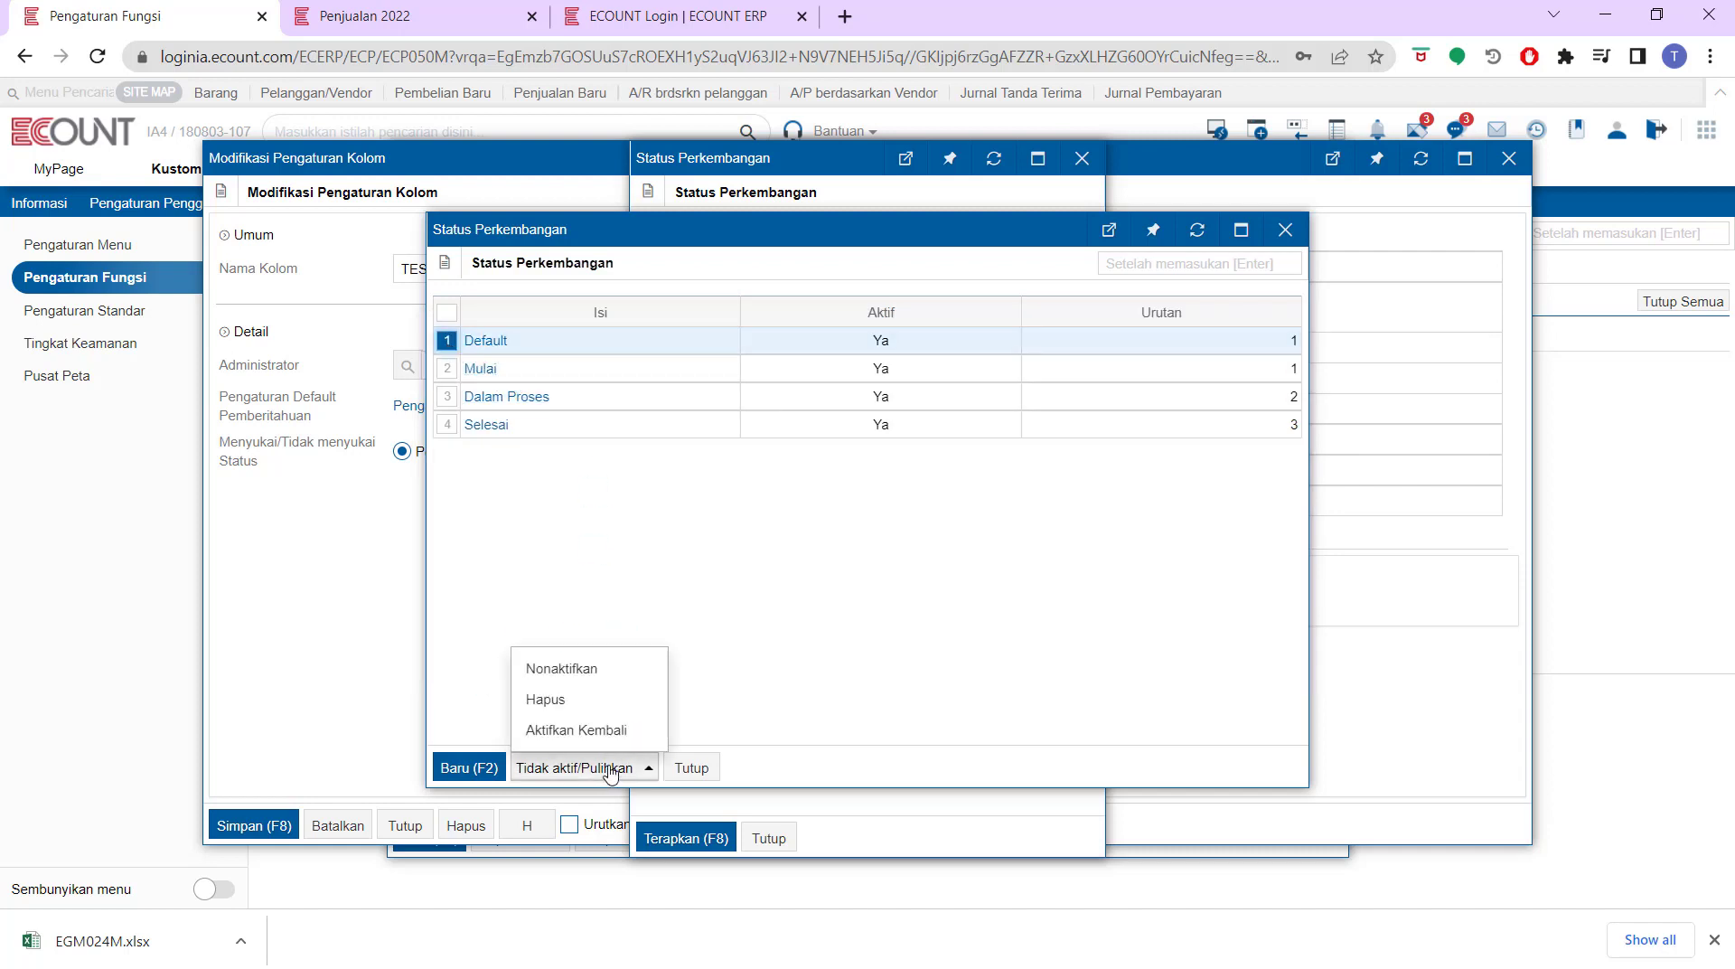
click(608, 668)
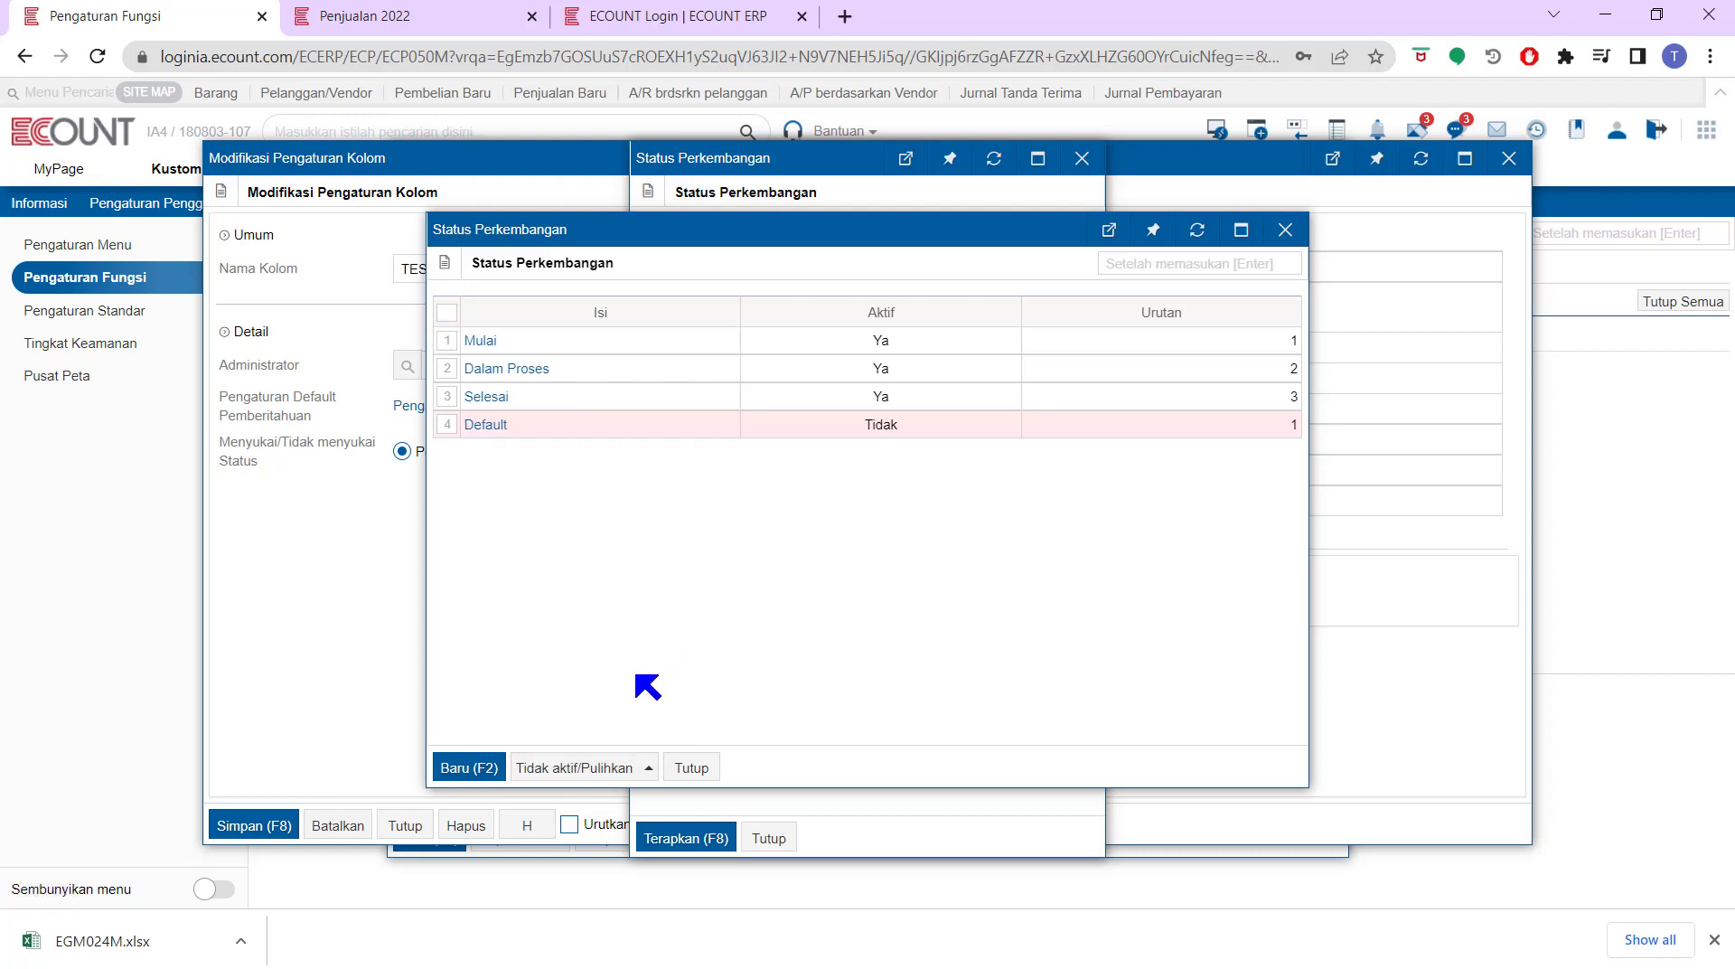
click(691, 769)
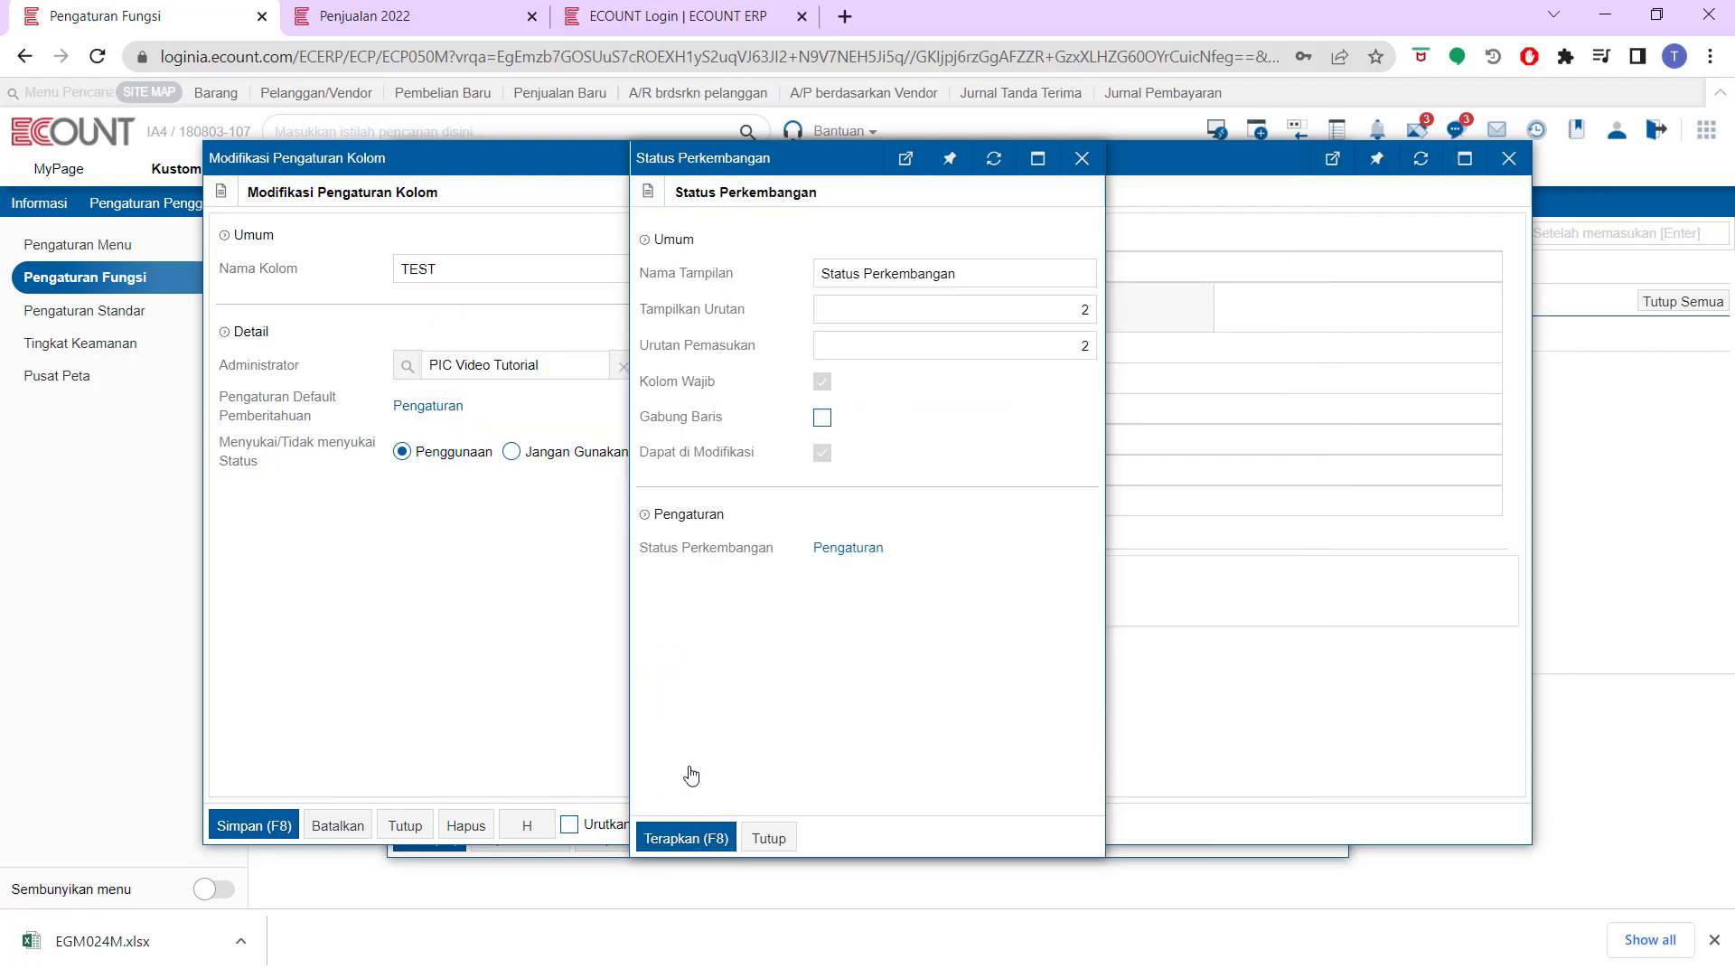
click(686, 838)
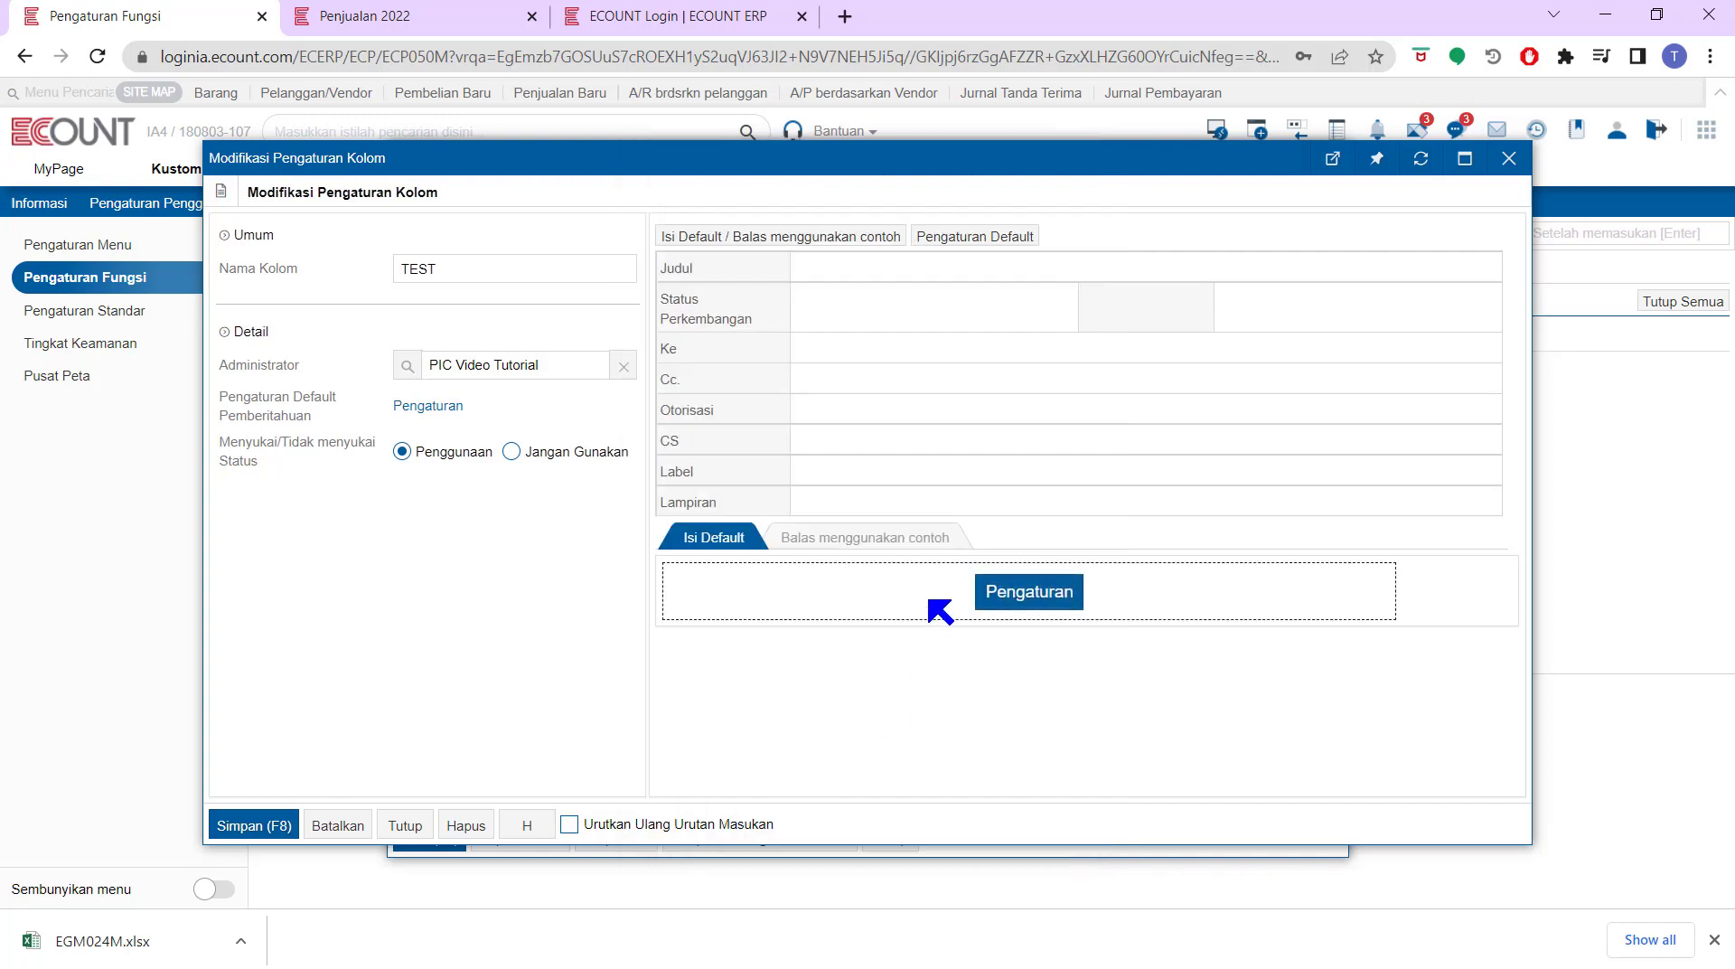
Set the Ke field's recipients to Semua and apply the setting
mouse_move(704, 351)
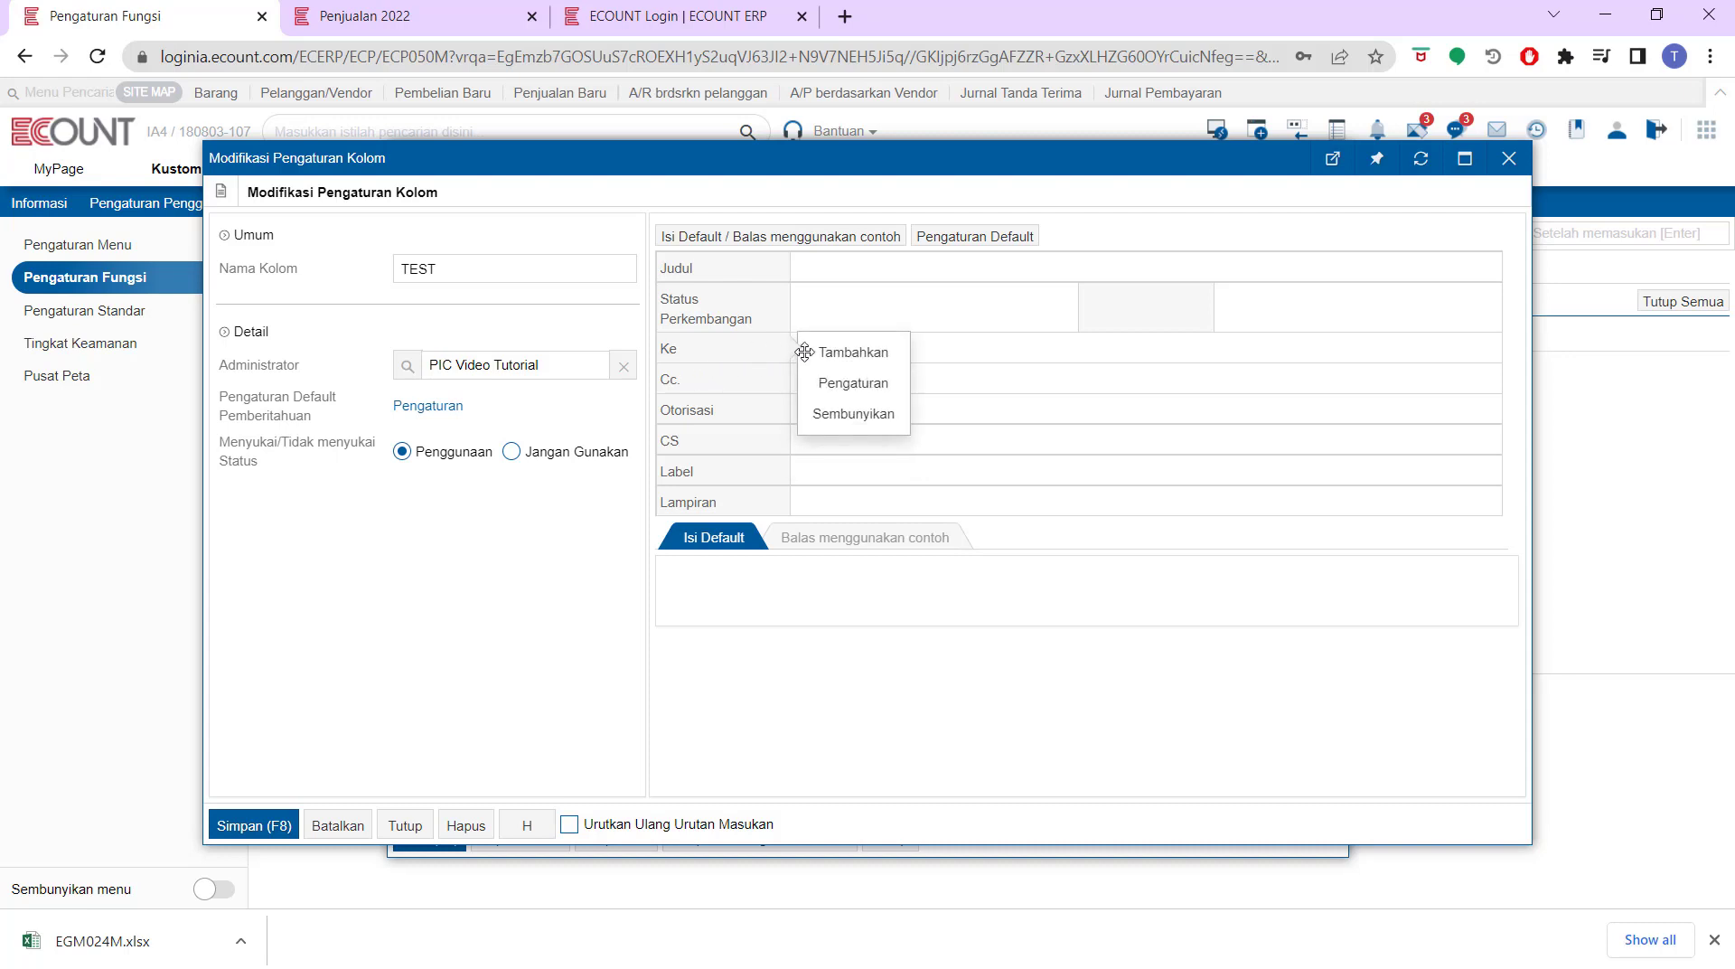
click(840, 380)
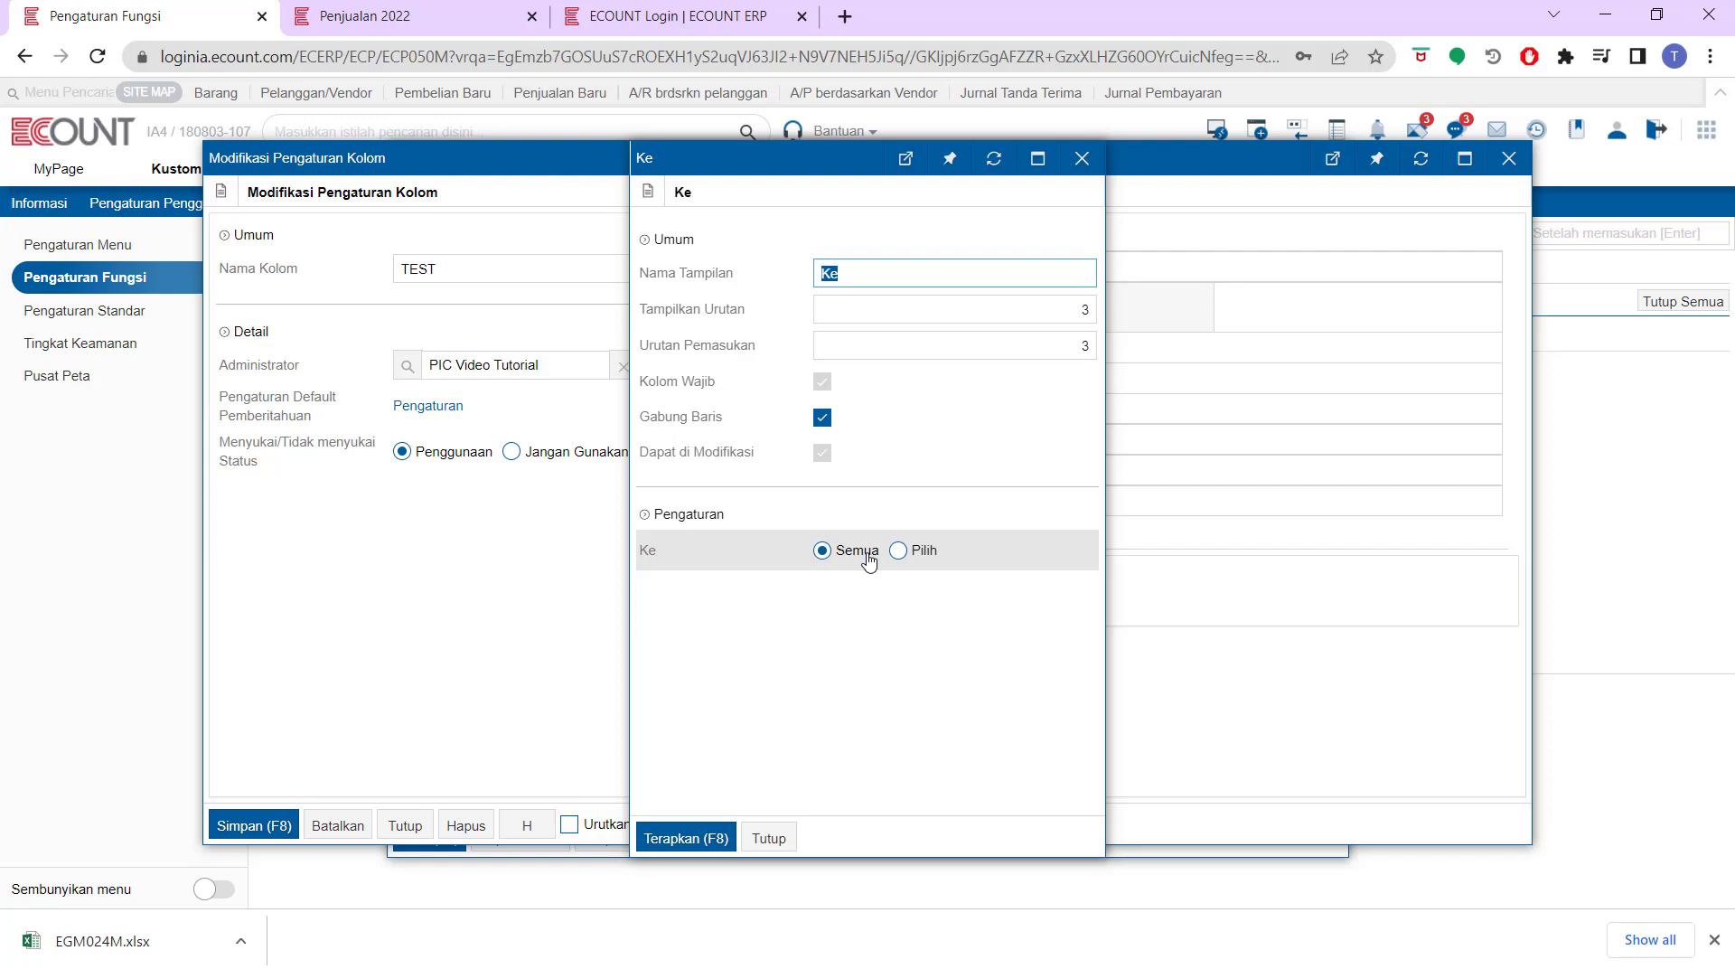
click(921, 553)
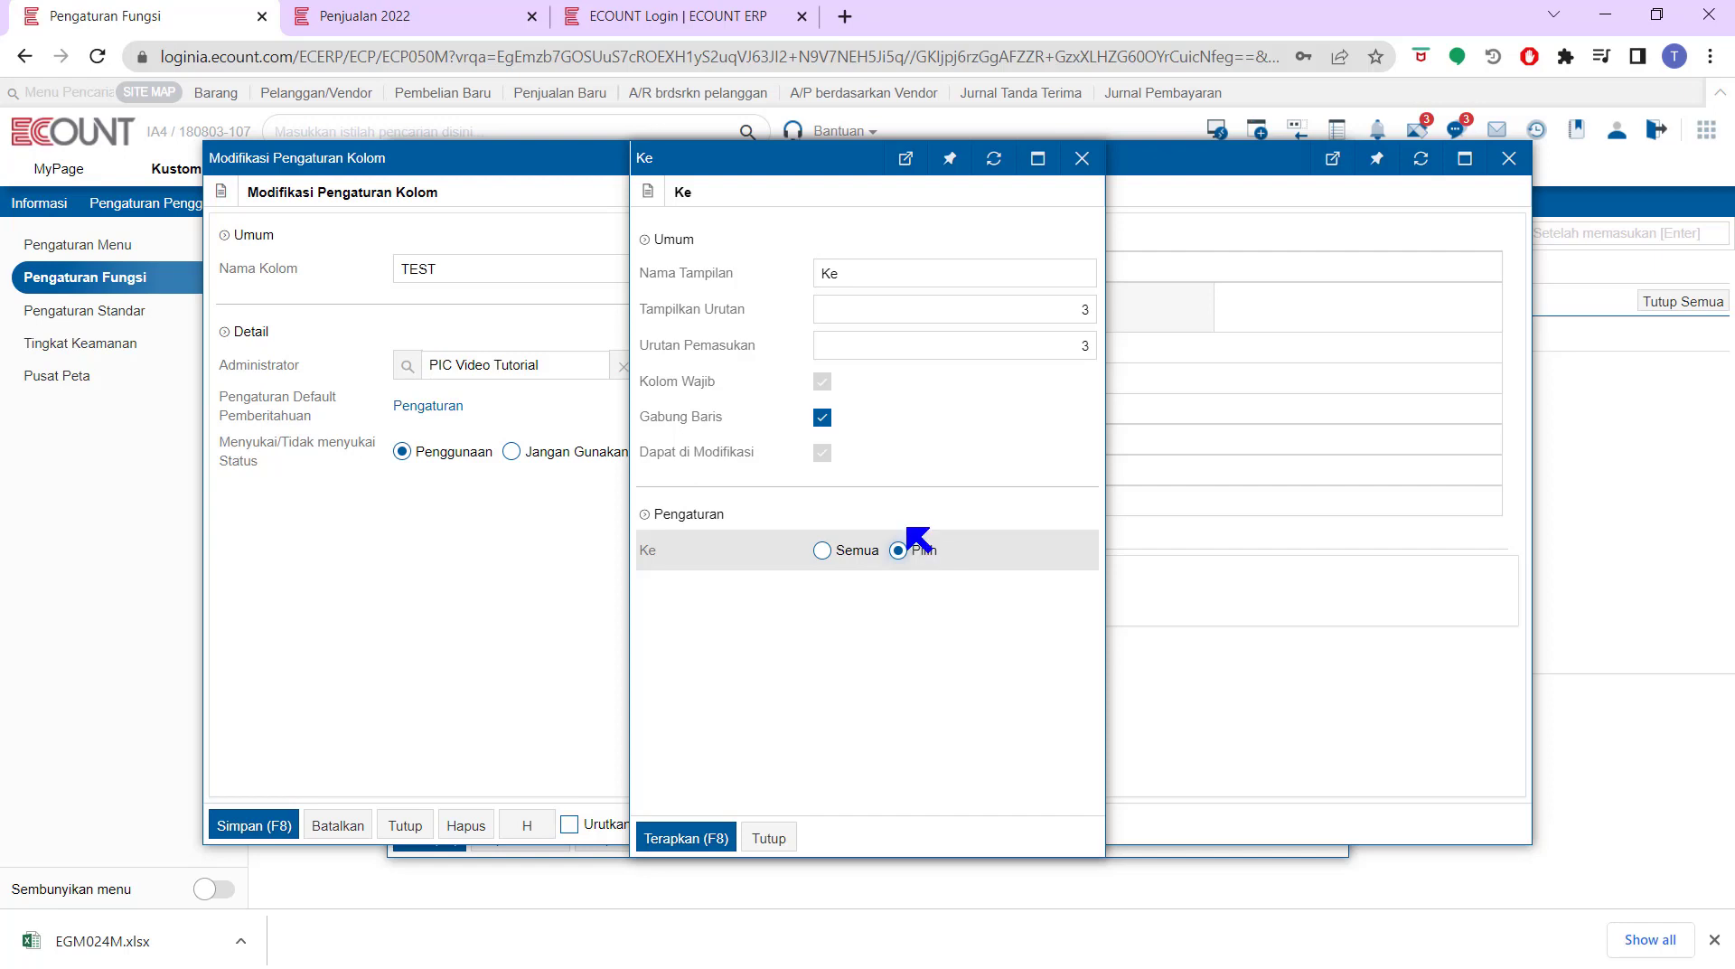
click(823, 550)
click(695, 825)
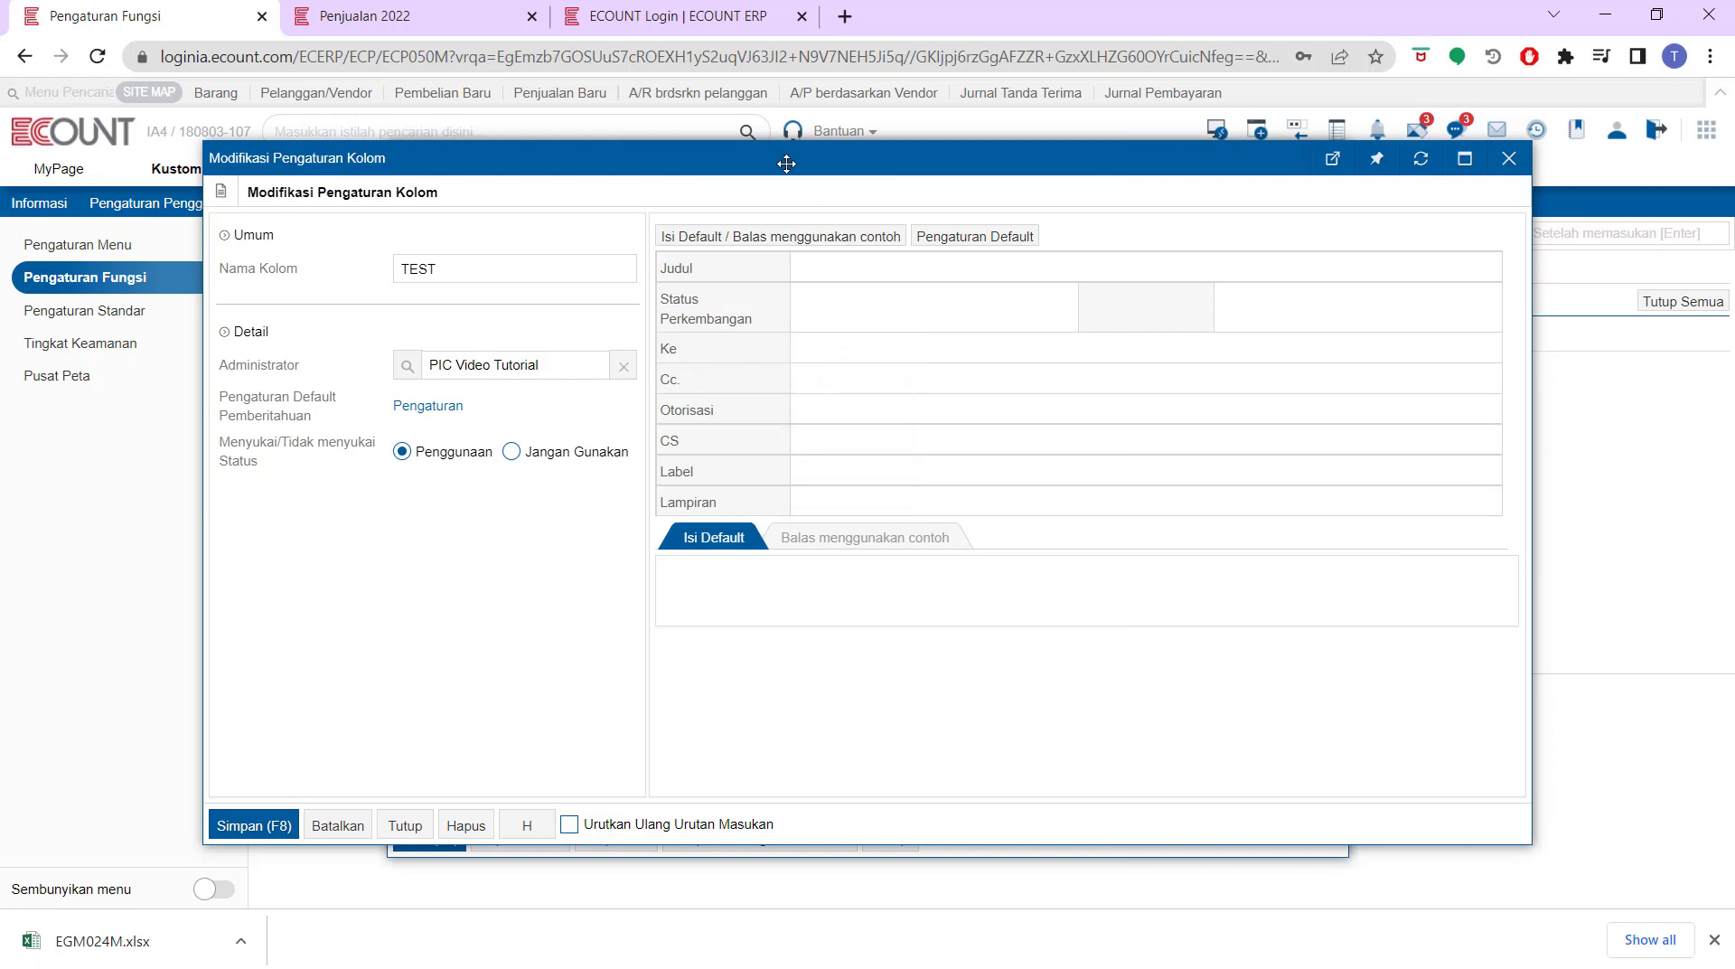
Enter 'thfsrygyh' as the board's default post content and apply it
click(750, 238)
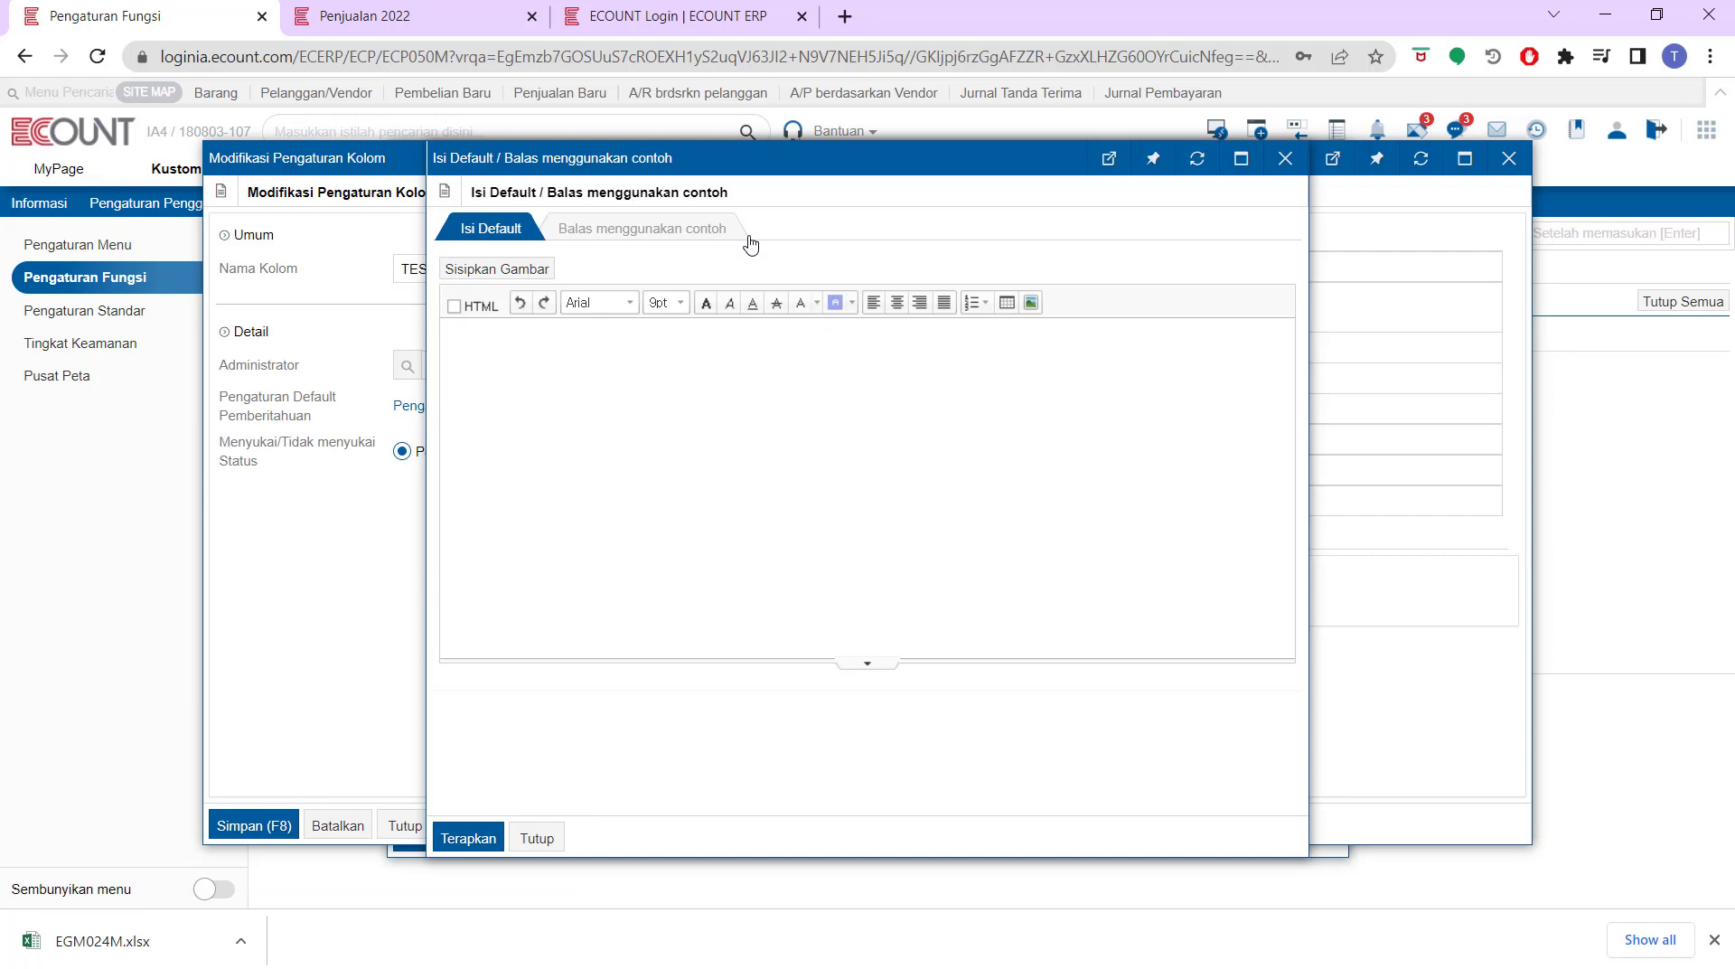
click(745, 392)
text(thfsrygyh)
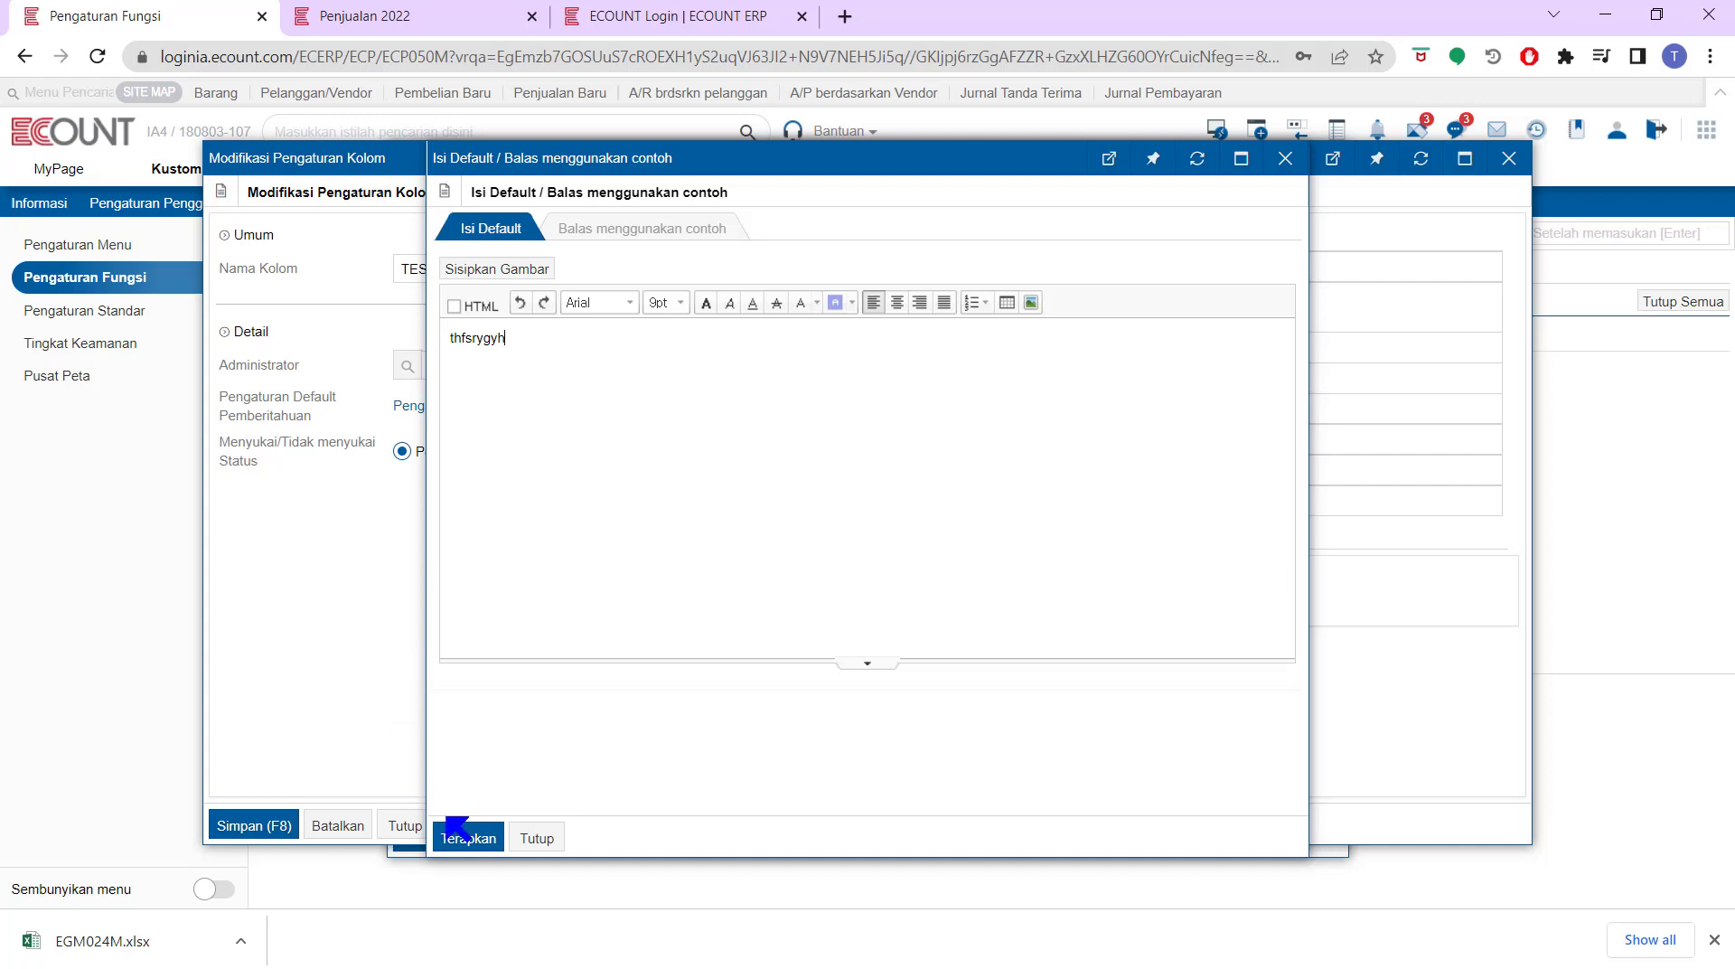
click(469, 838)
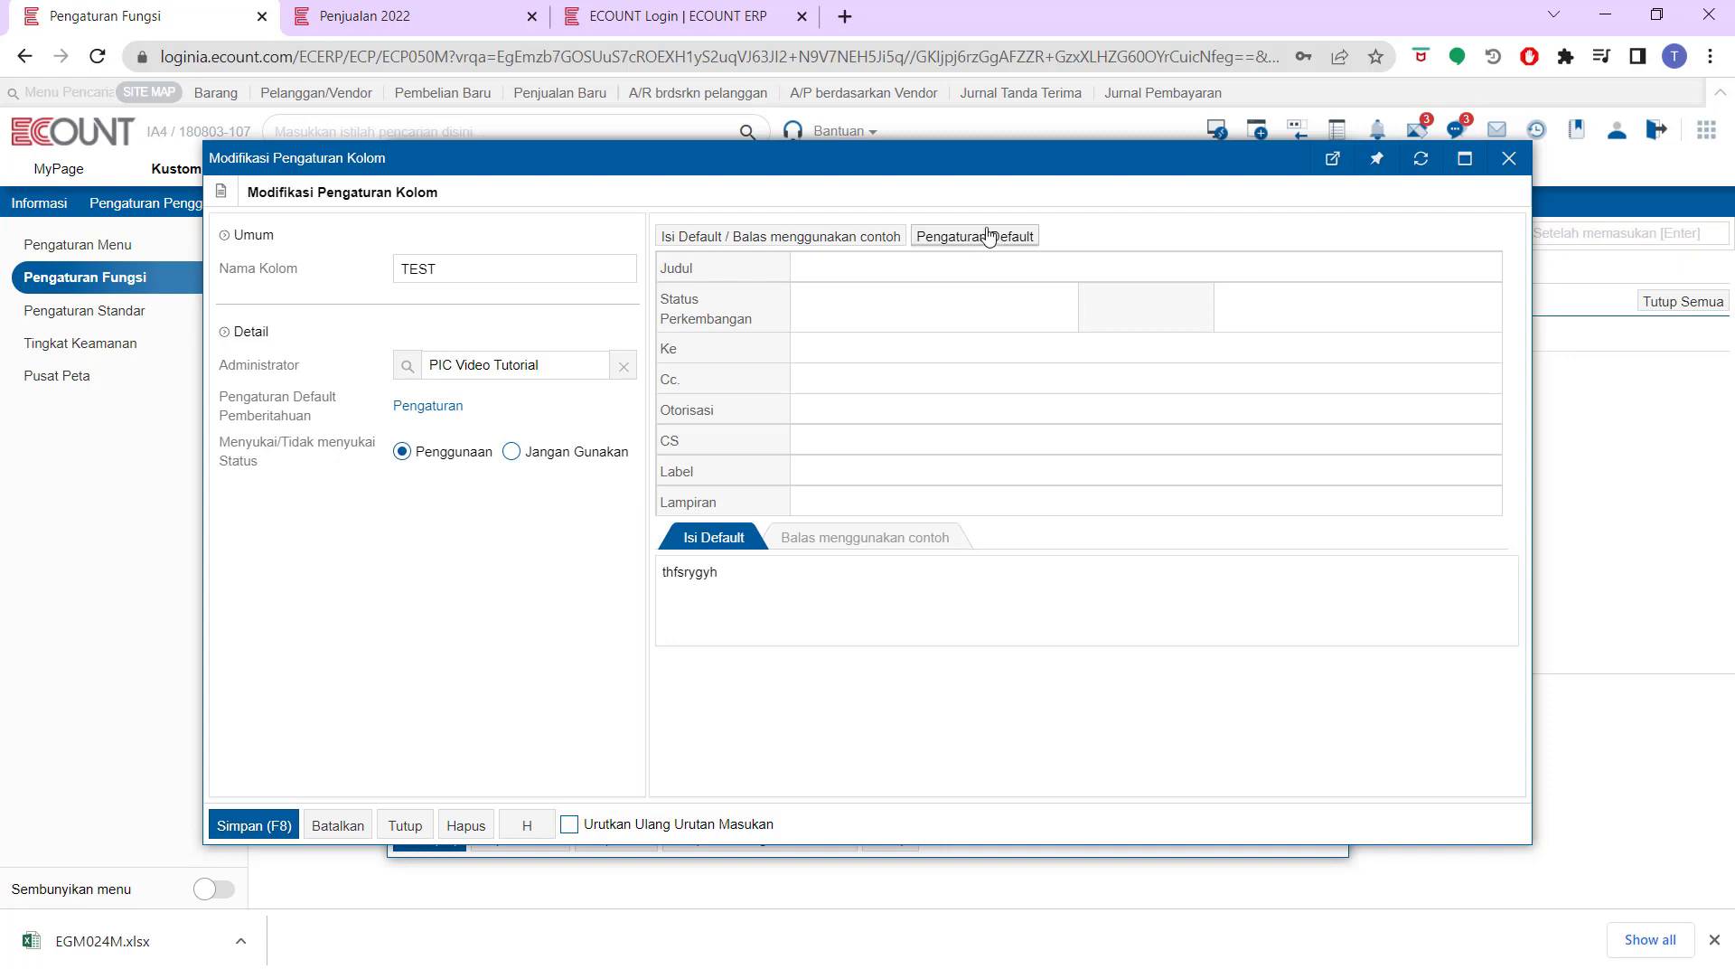
mouse_move(714, 500)
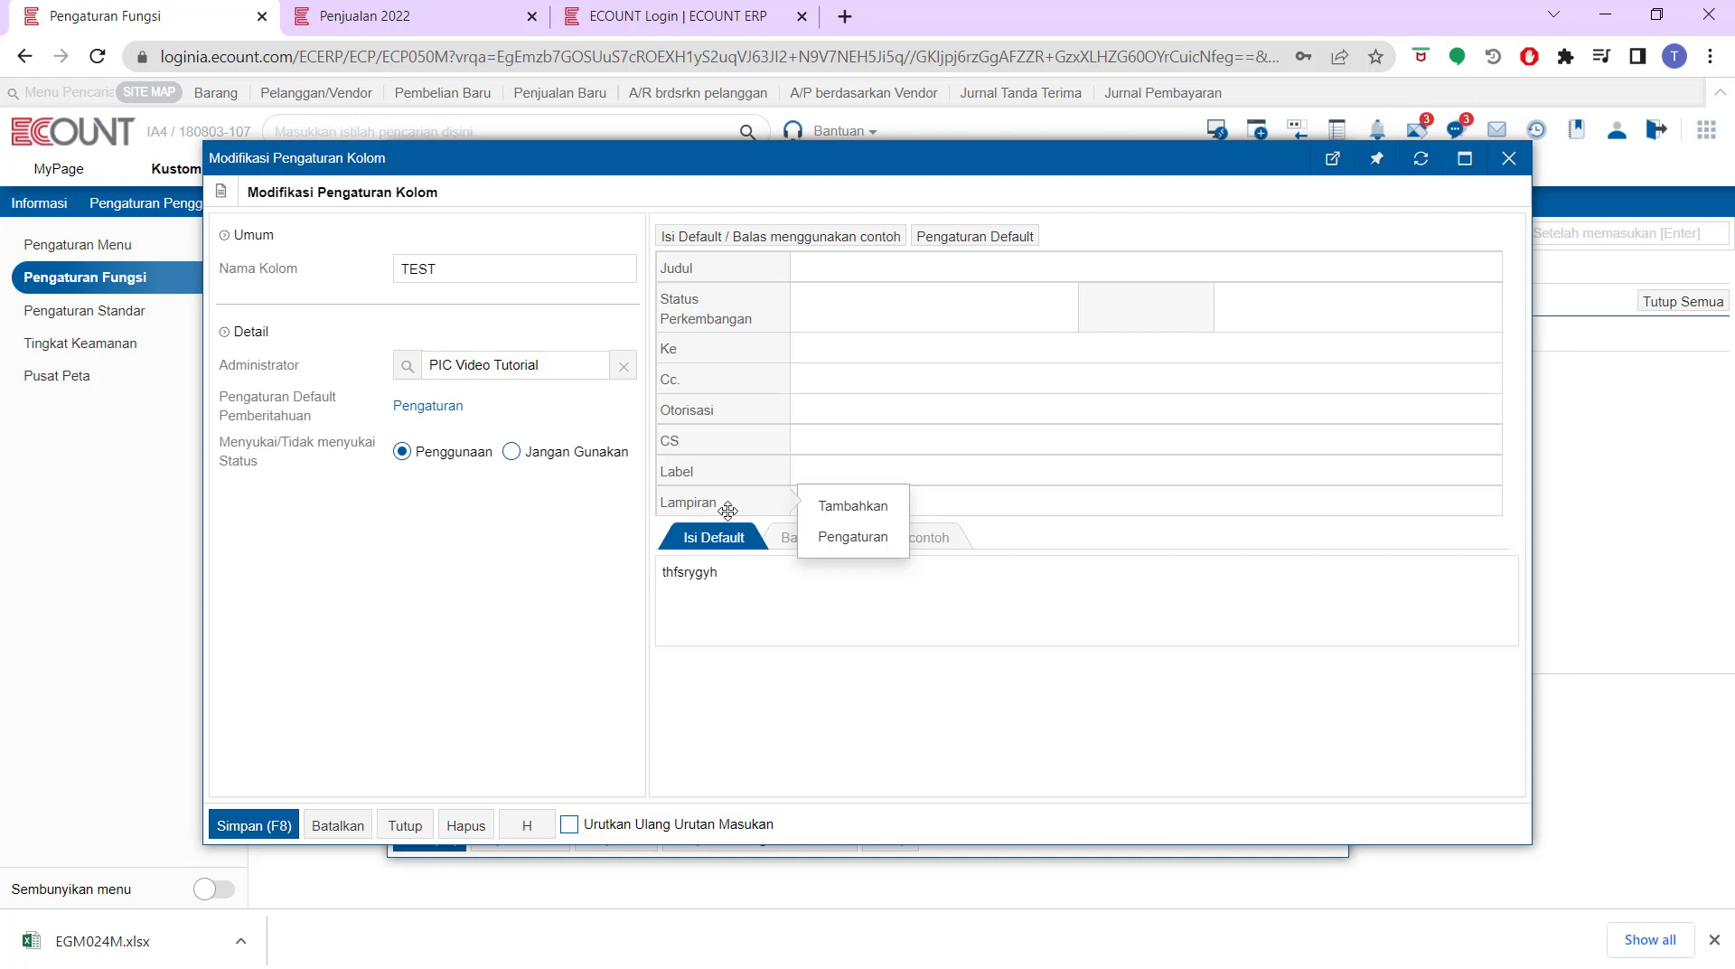
Save the TEST board's column settings and return to the Penjualan 2022 board list
click(472, 25)
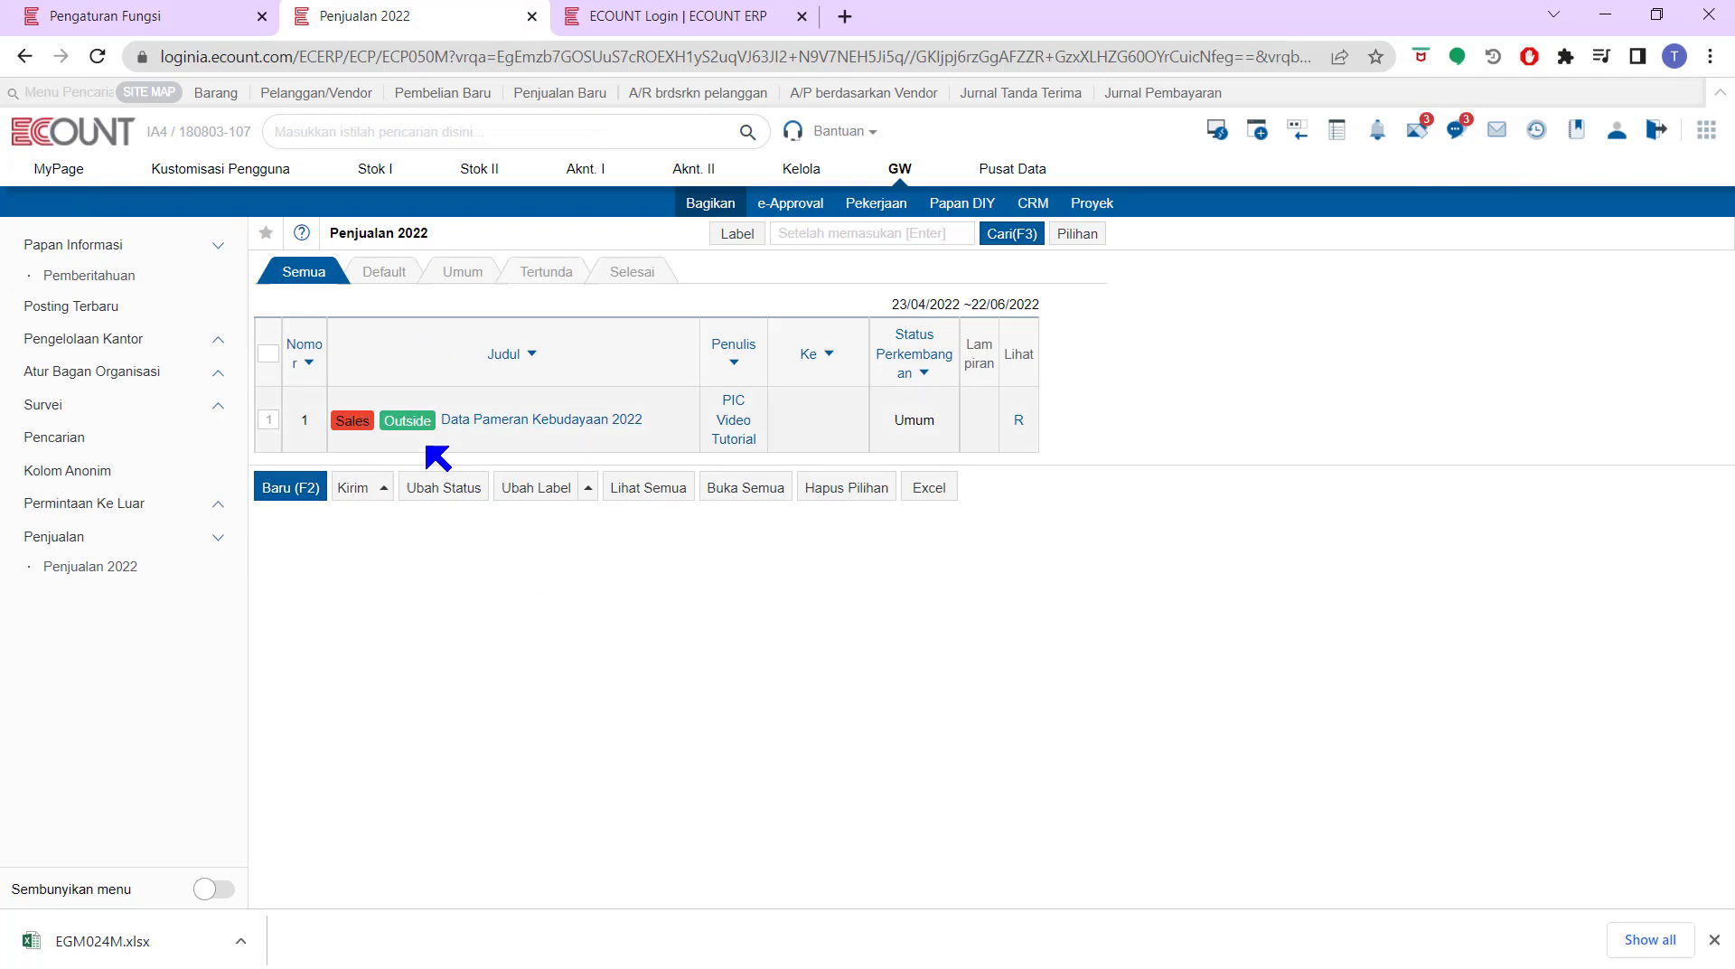
click(154, 25)
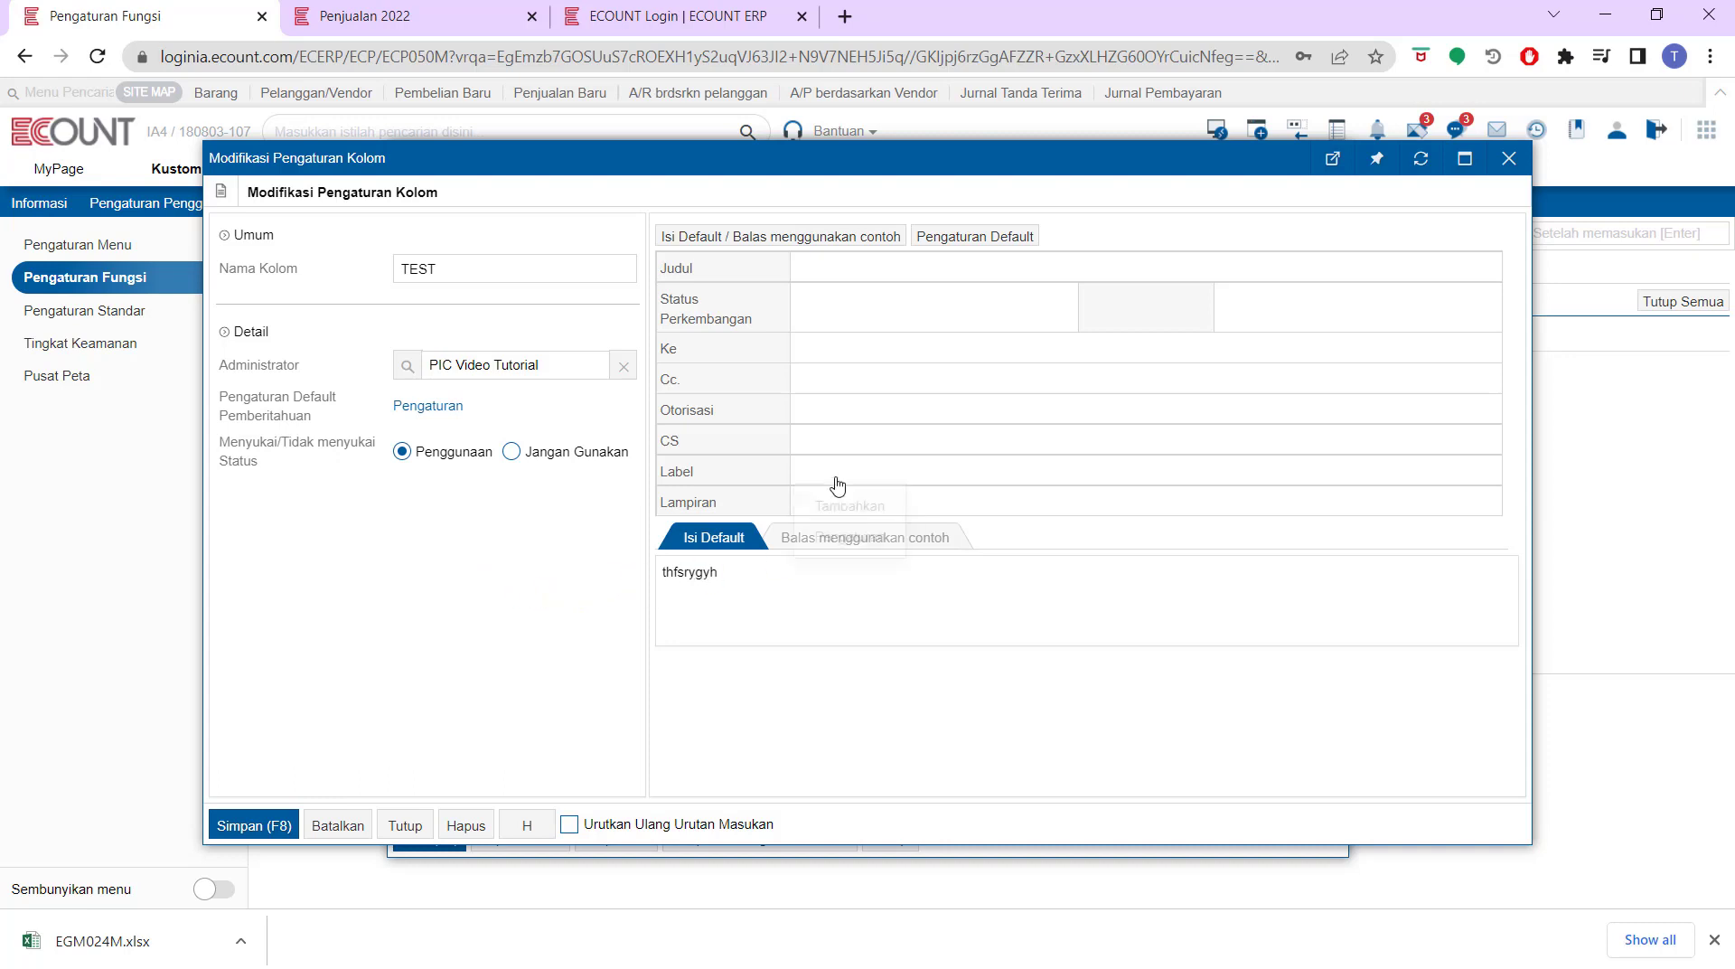
mouse_move(710, 470)
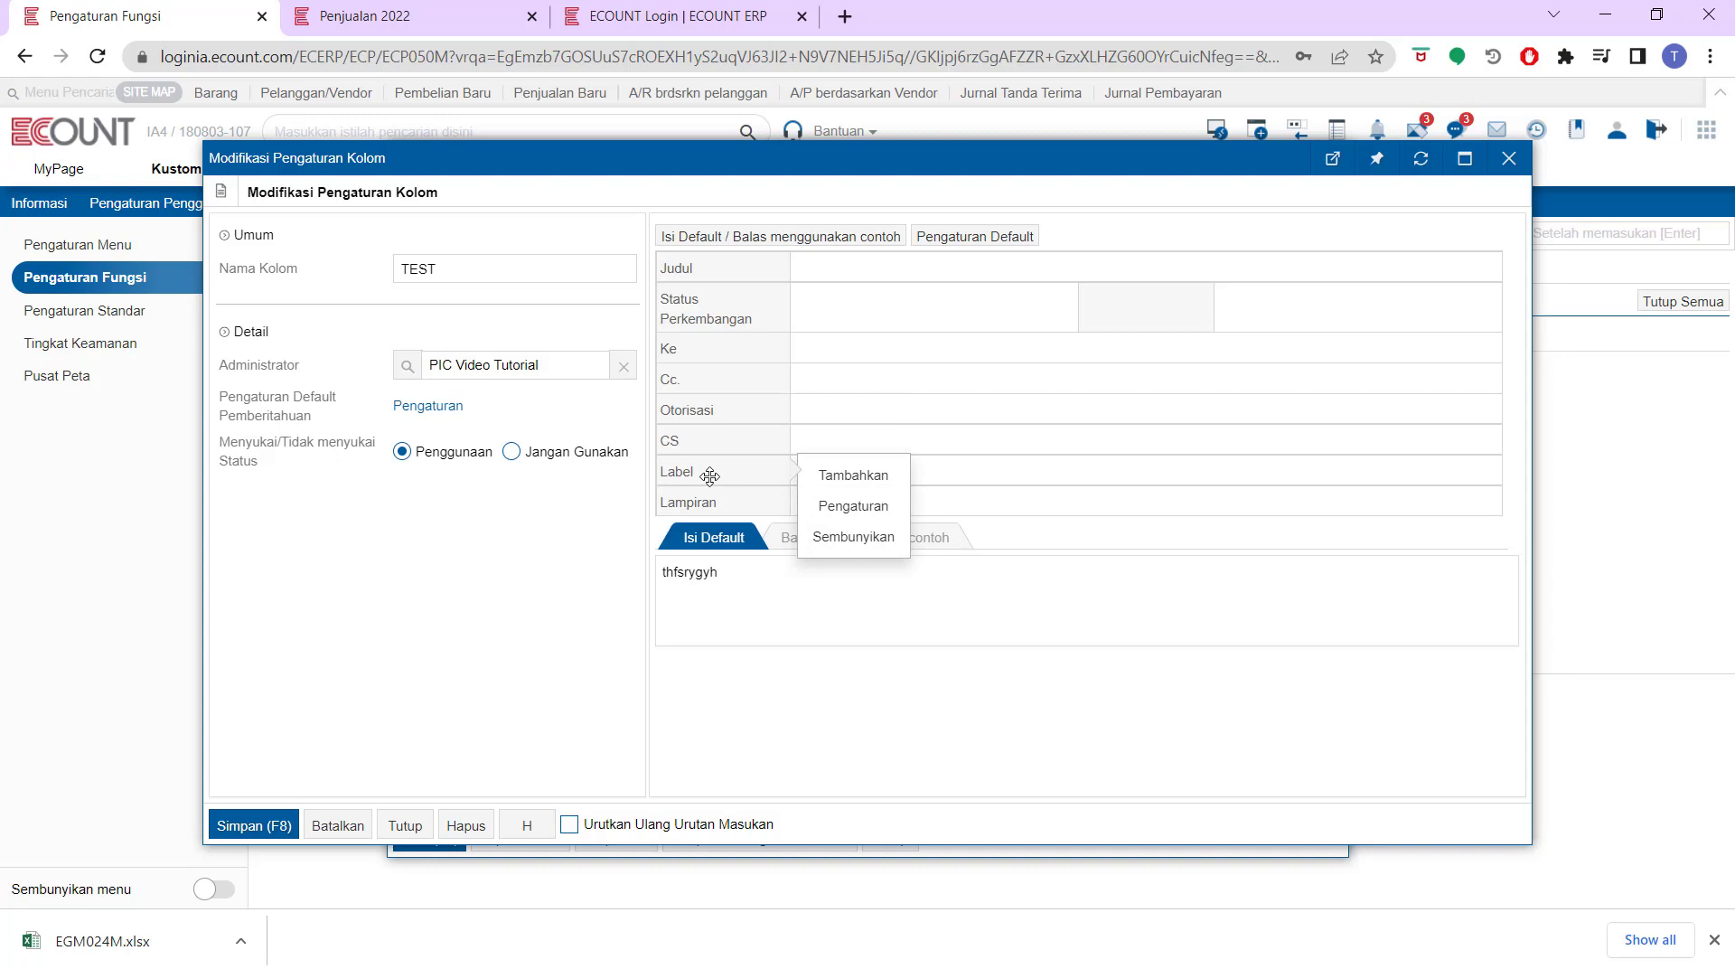
click(257, 825)
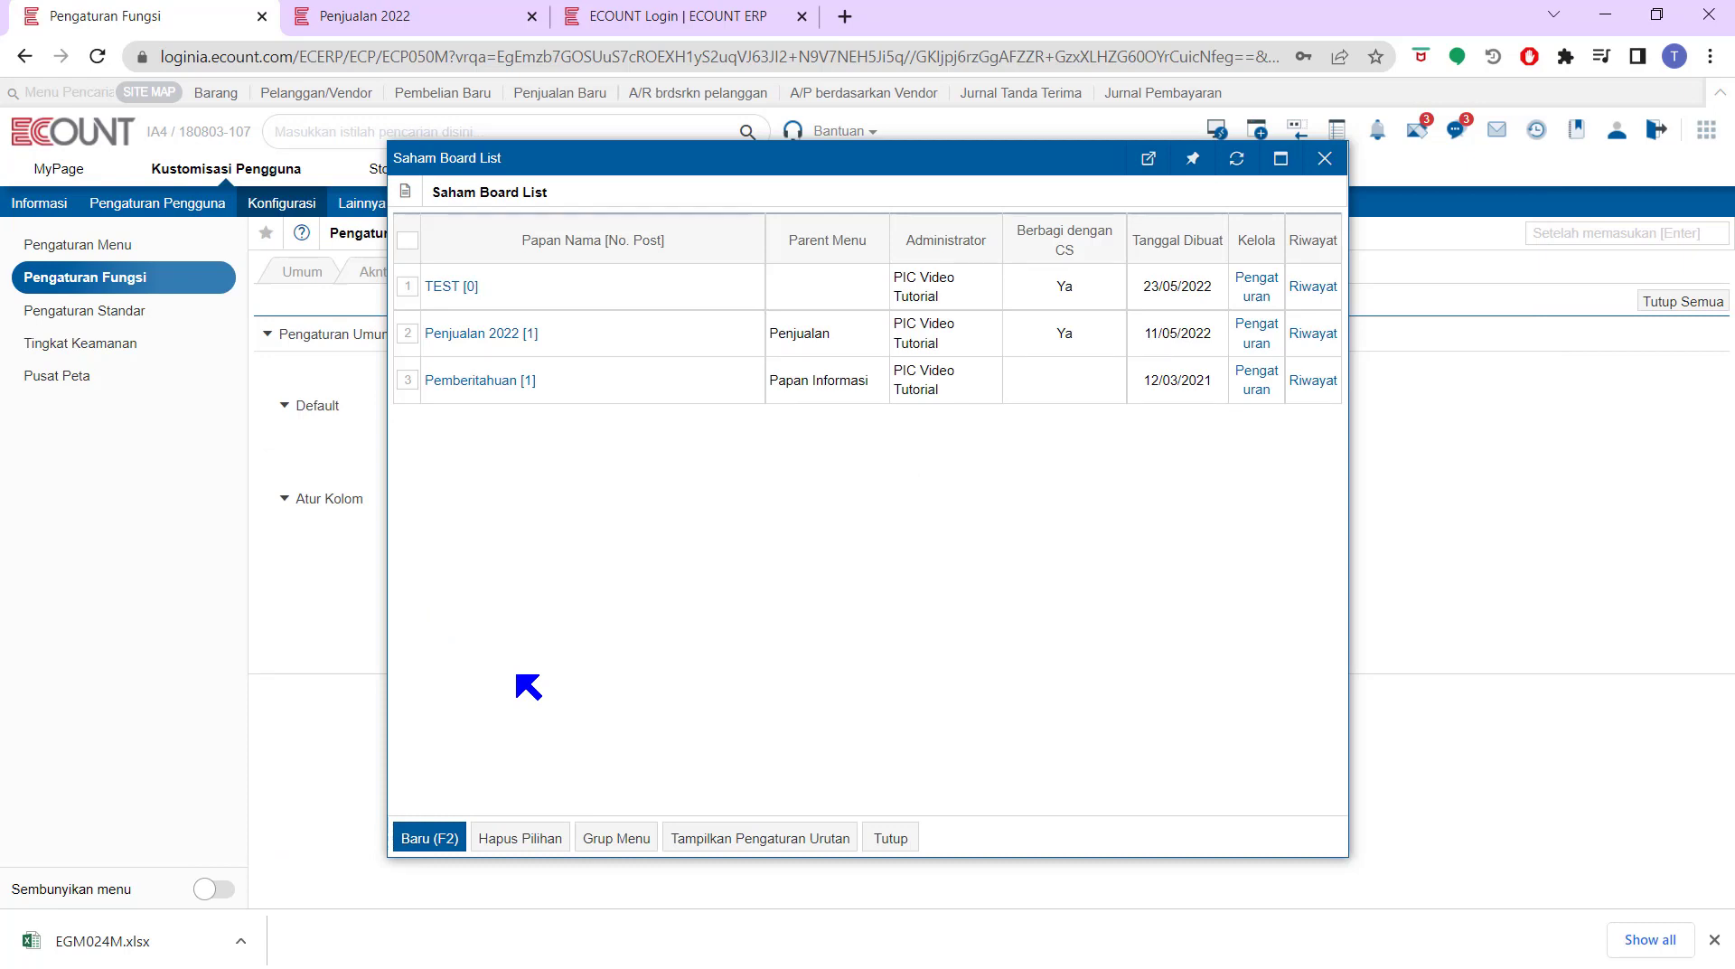
click(465, 18)
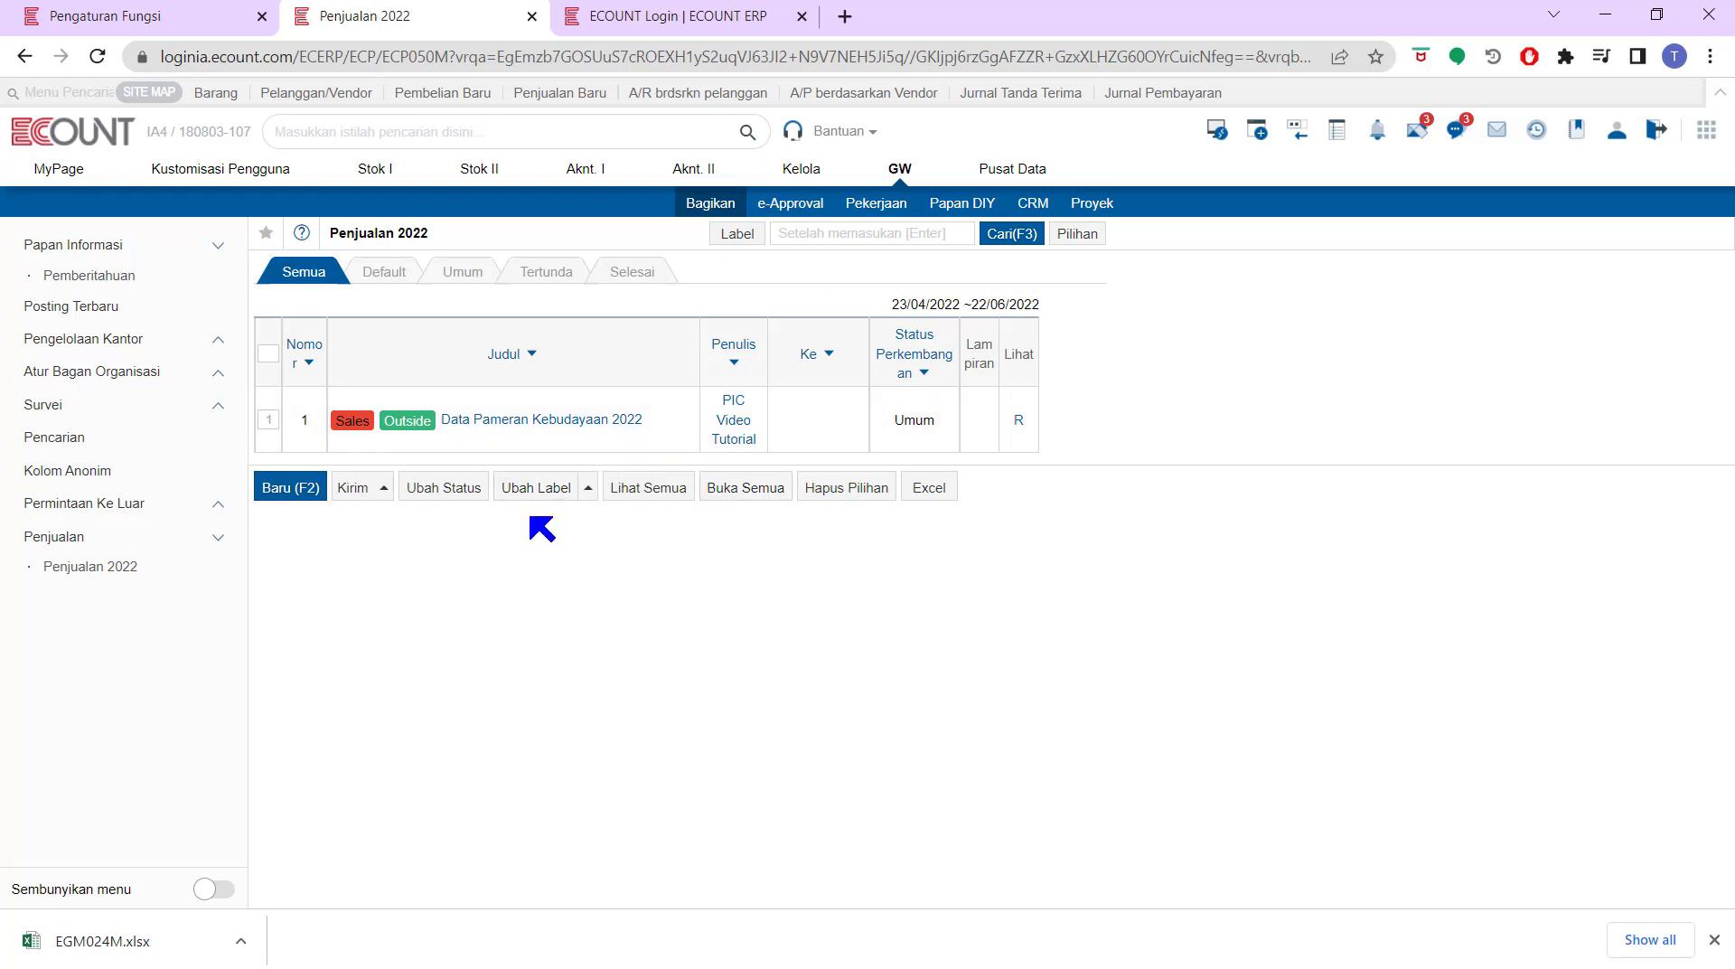
On the Penjualan 2022 board, add a new label with code 03 named 'Tugas'
mouse_move(554, 489)
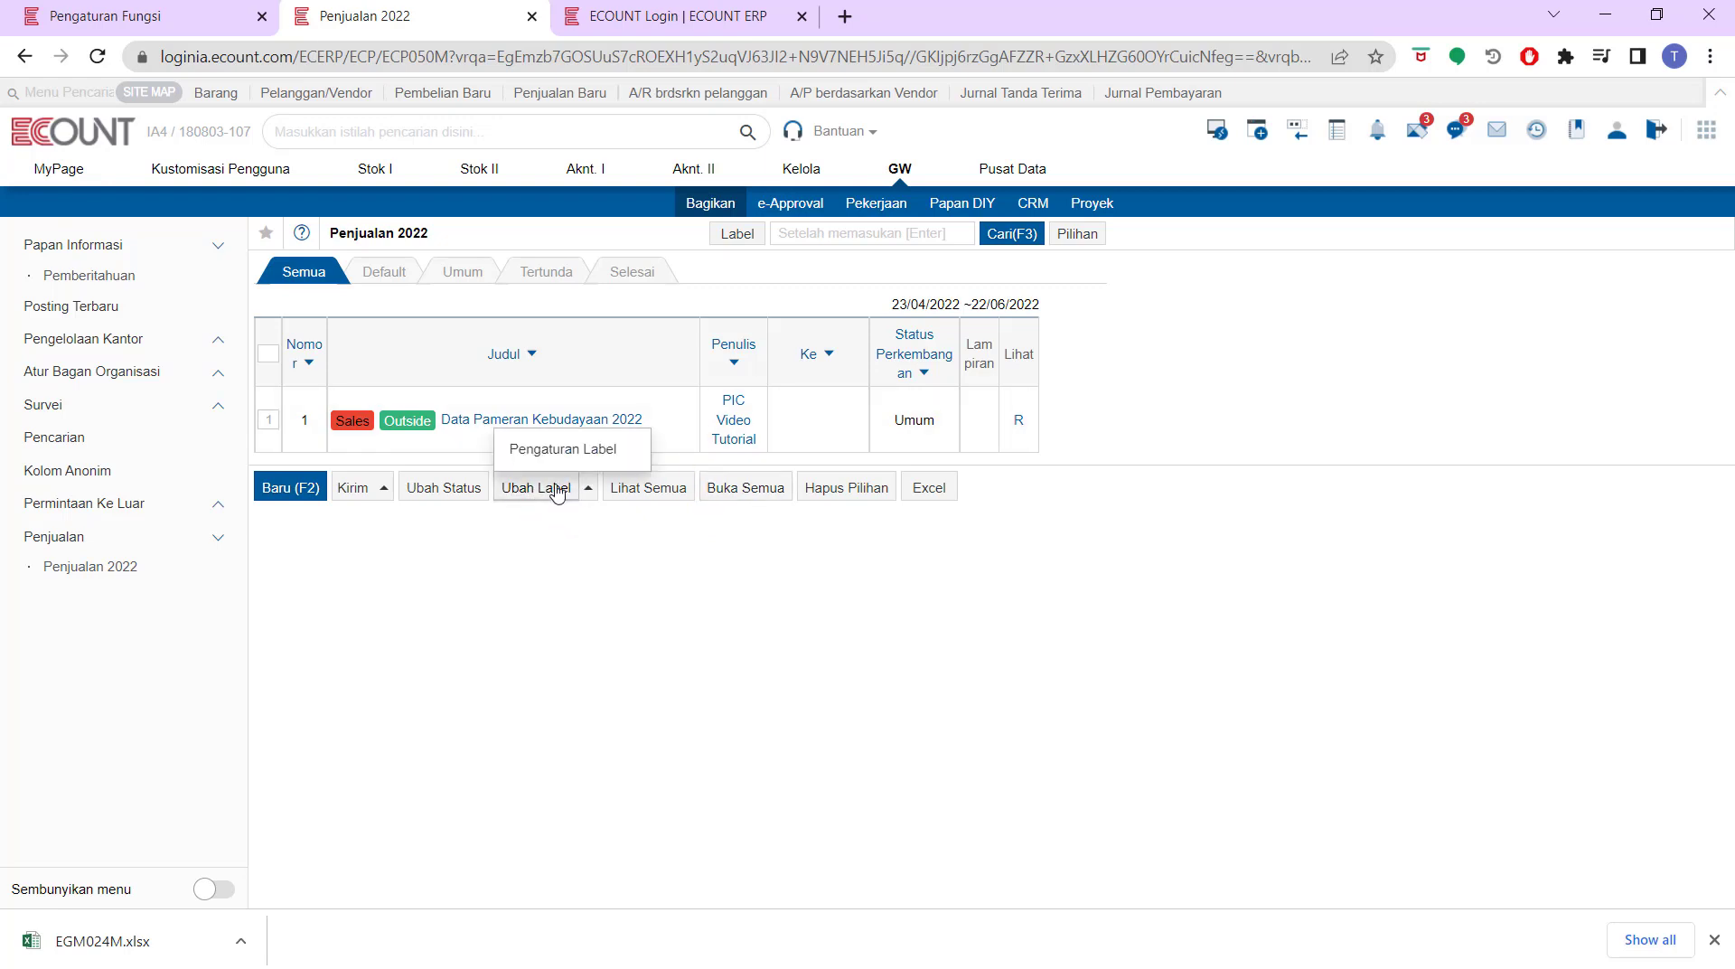
click(602, 459)
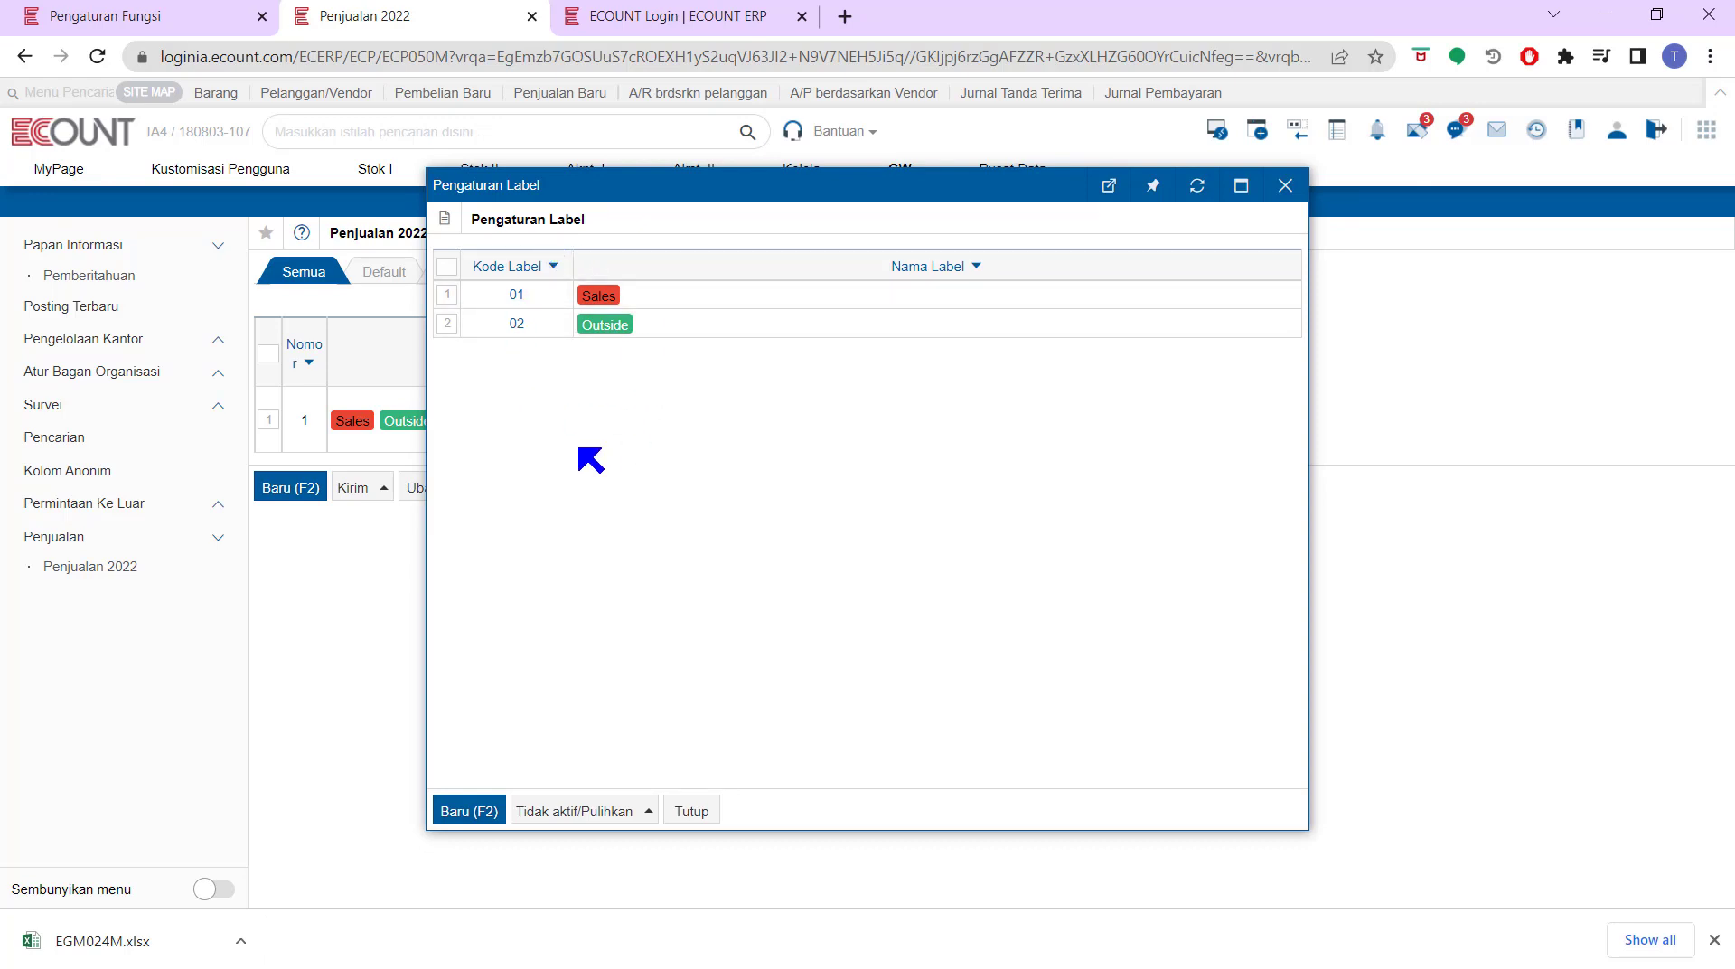
click(553, 812)
click(499, 812)
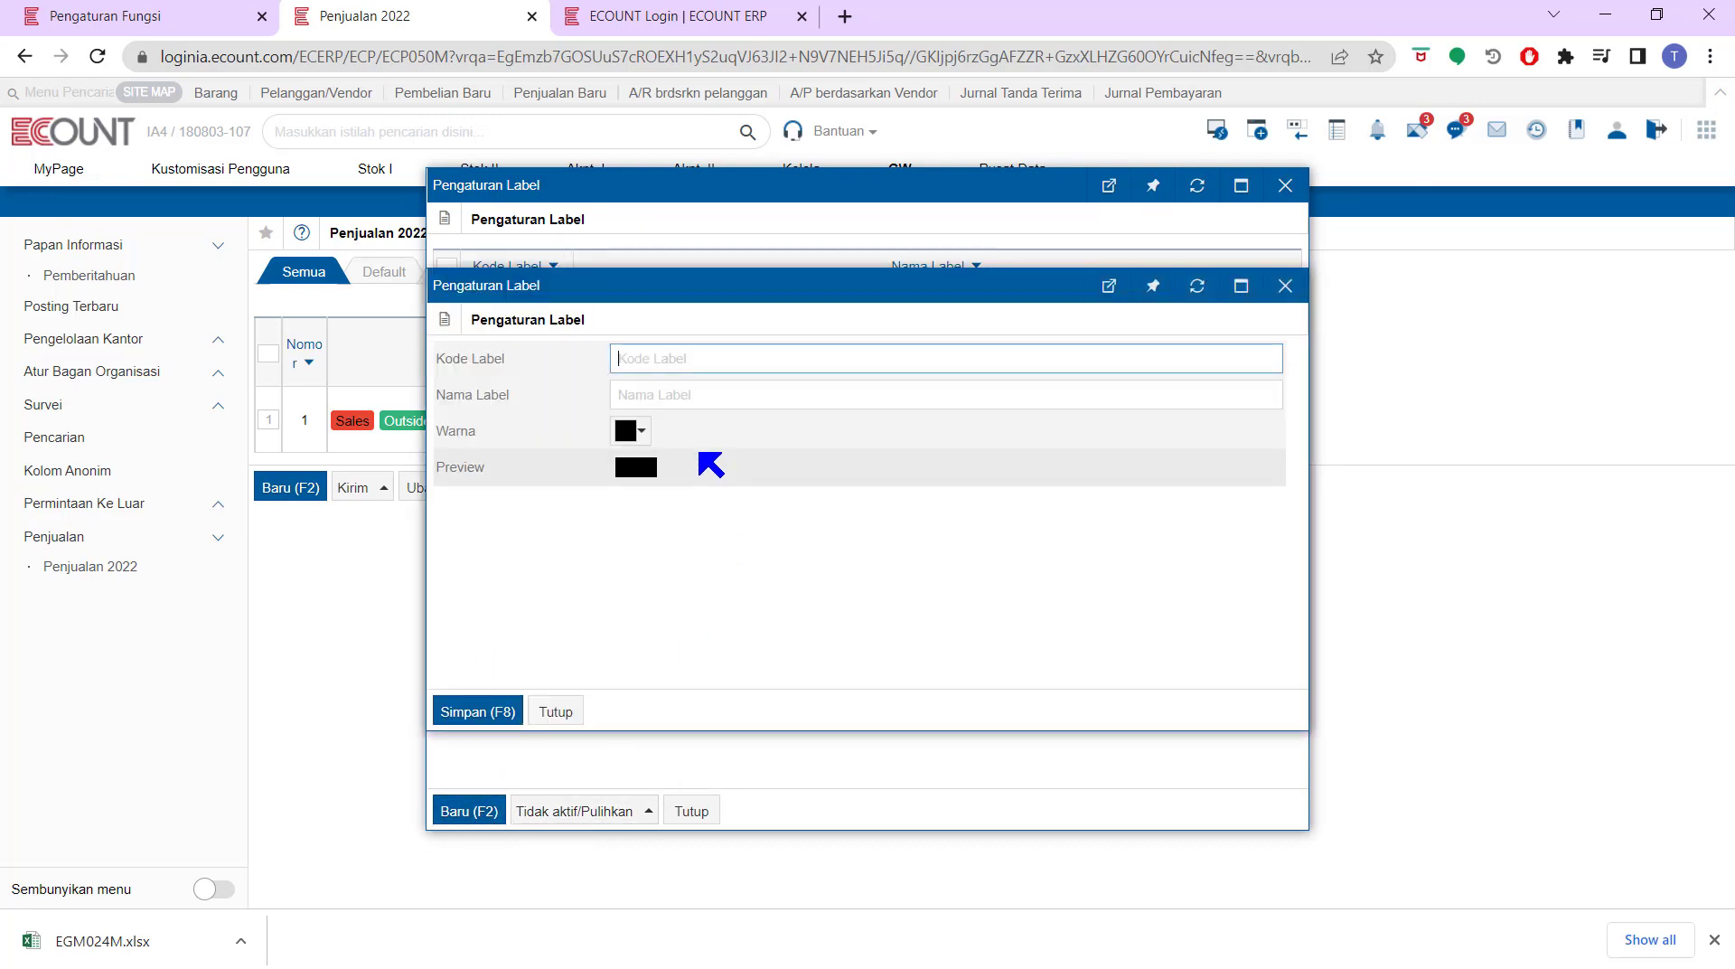
text(03)
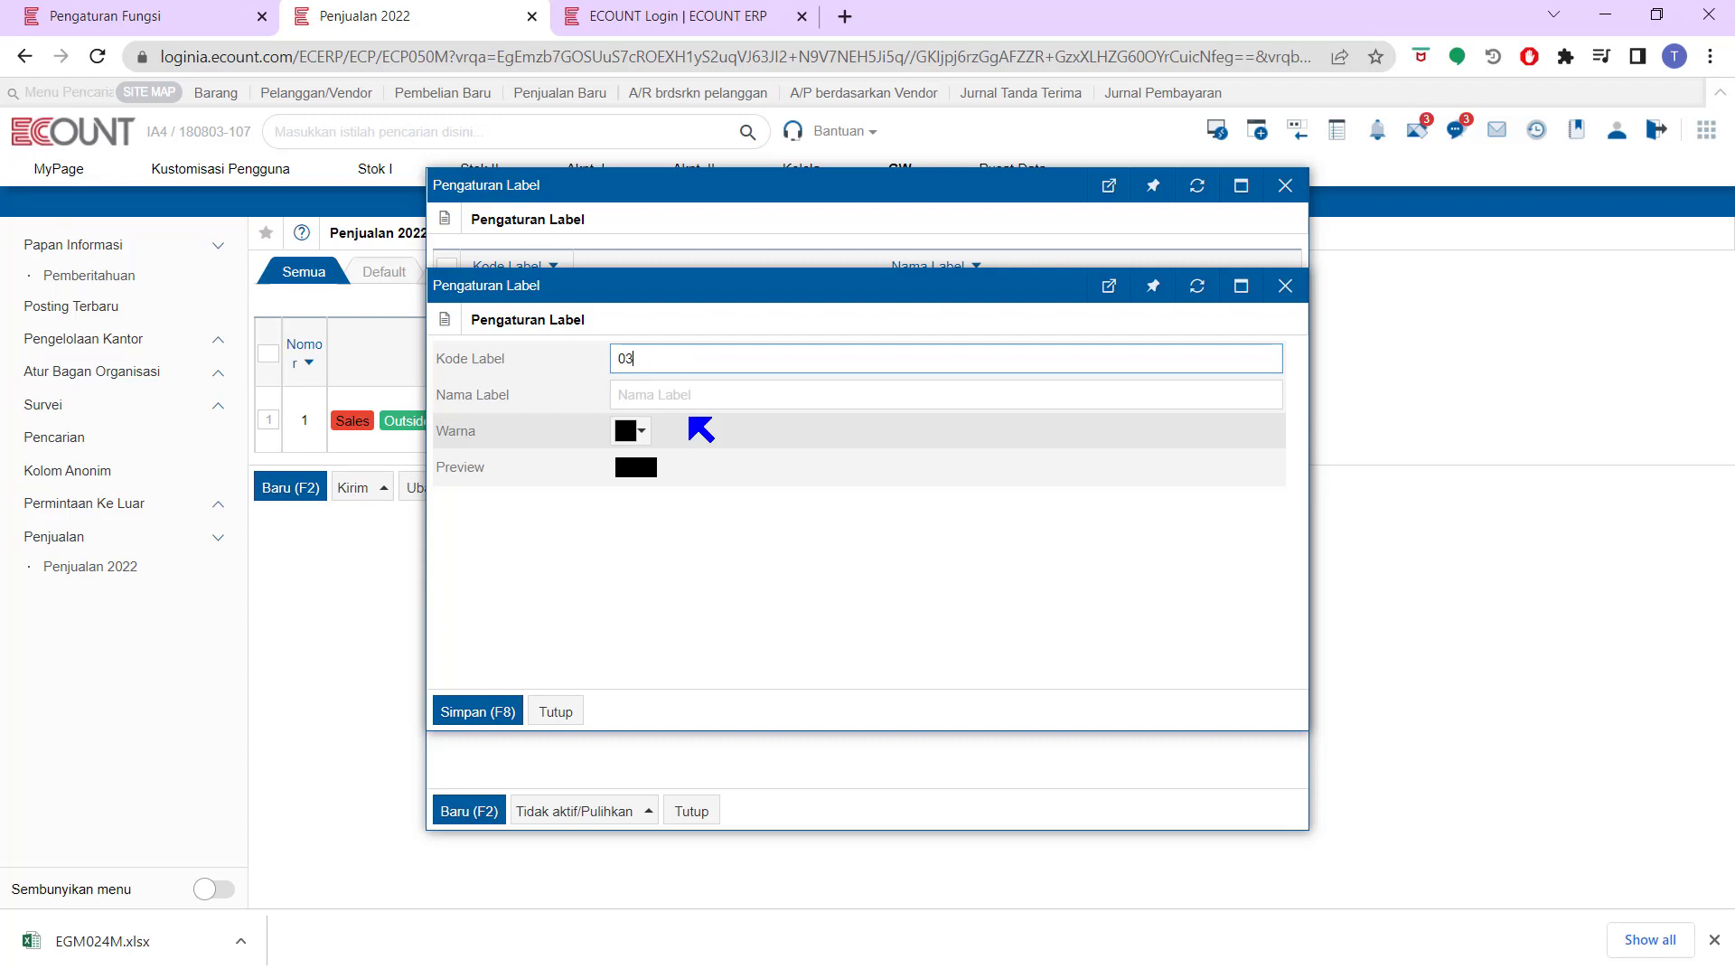
click(697, 394)
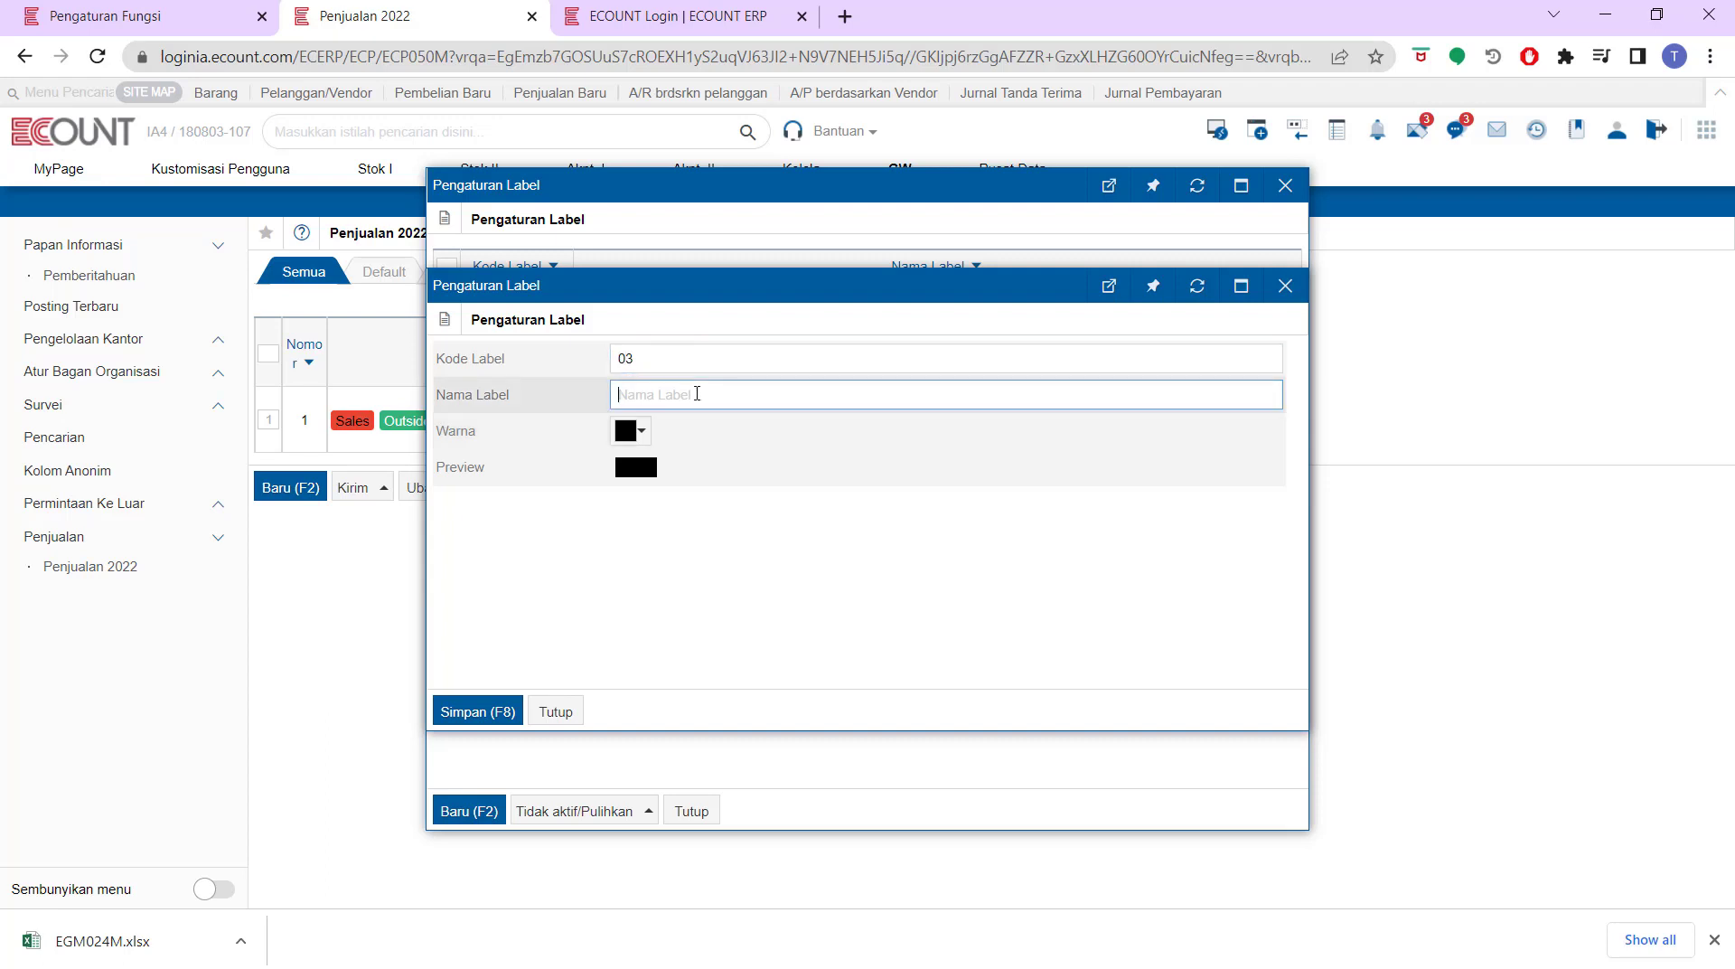
text(Tuf)
key(BackSpace)
text(gas)
Make the Tugas label purple, save it, and reopen the TEST board's column settings
click(632, 430)
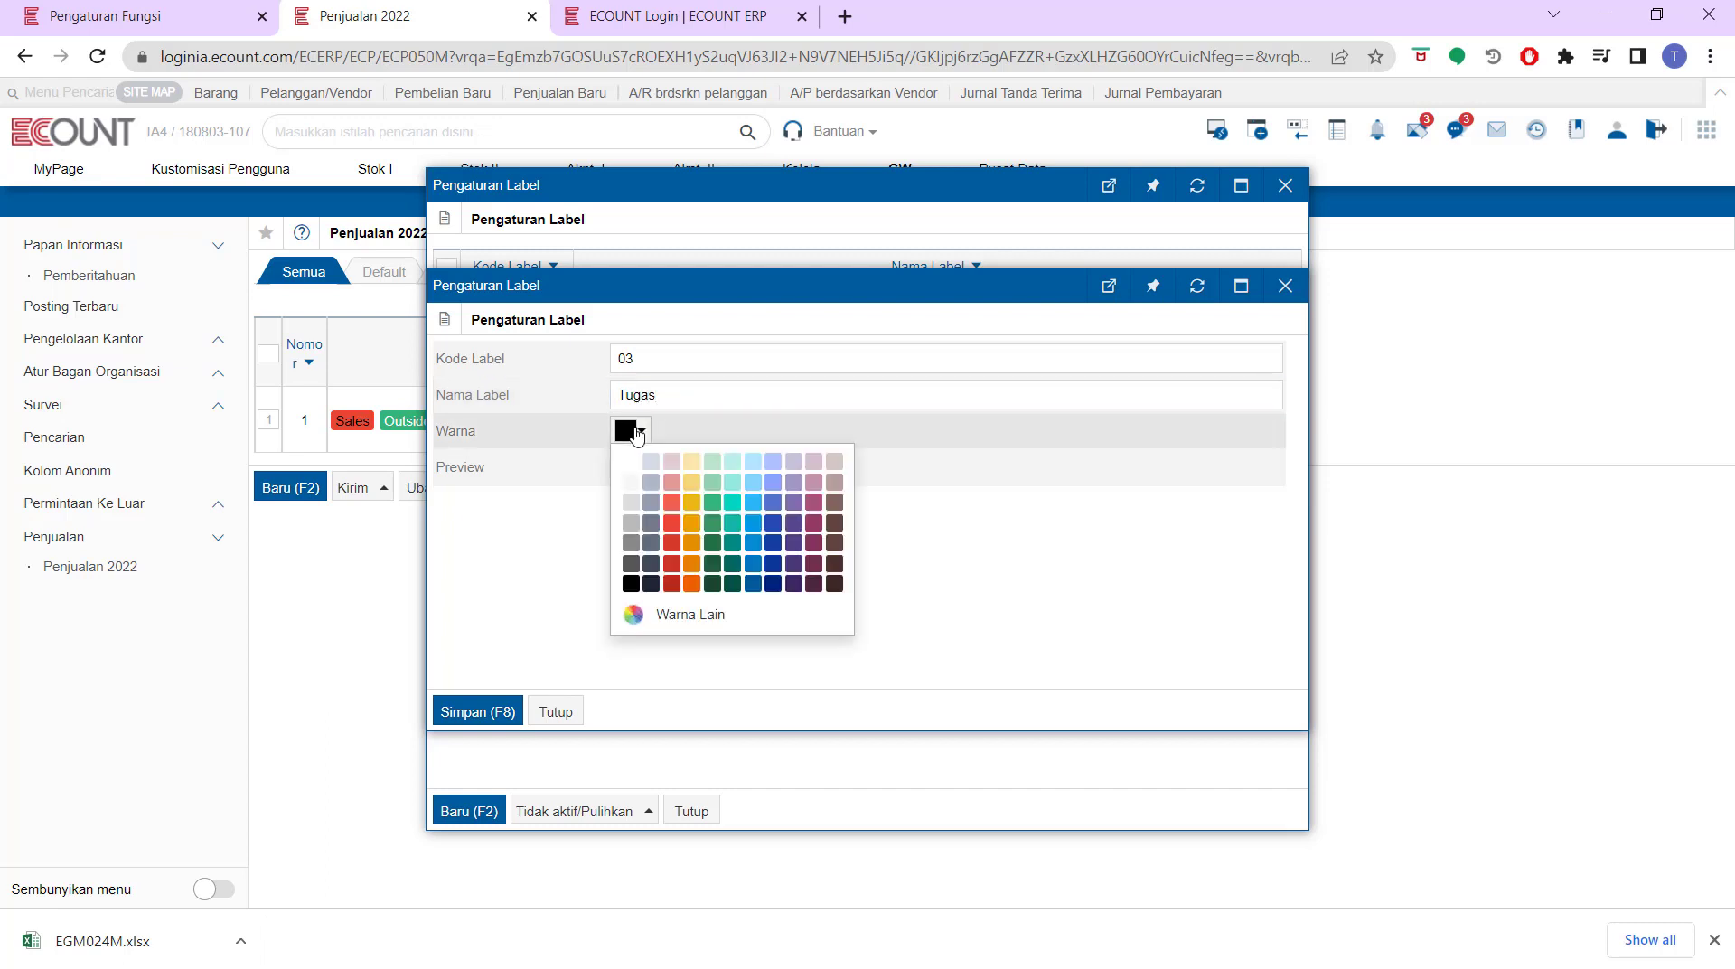
click(791, 504)
click(479, 712)
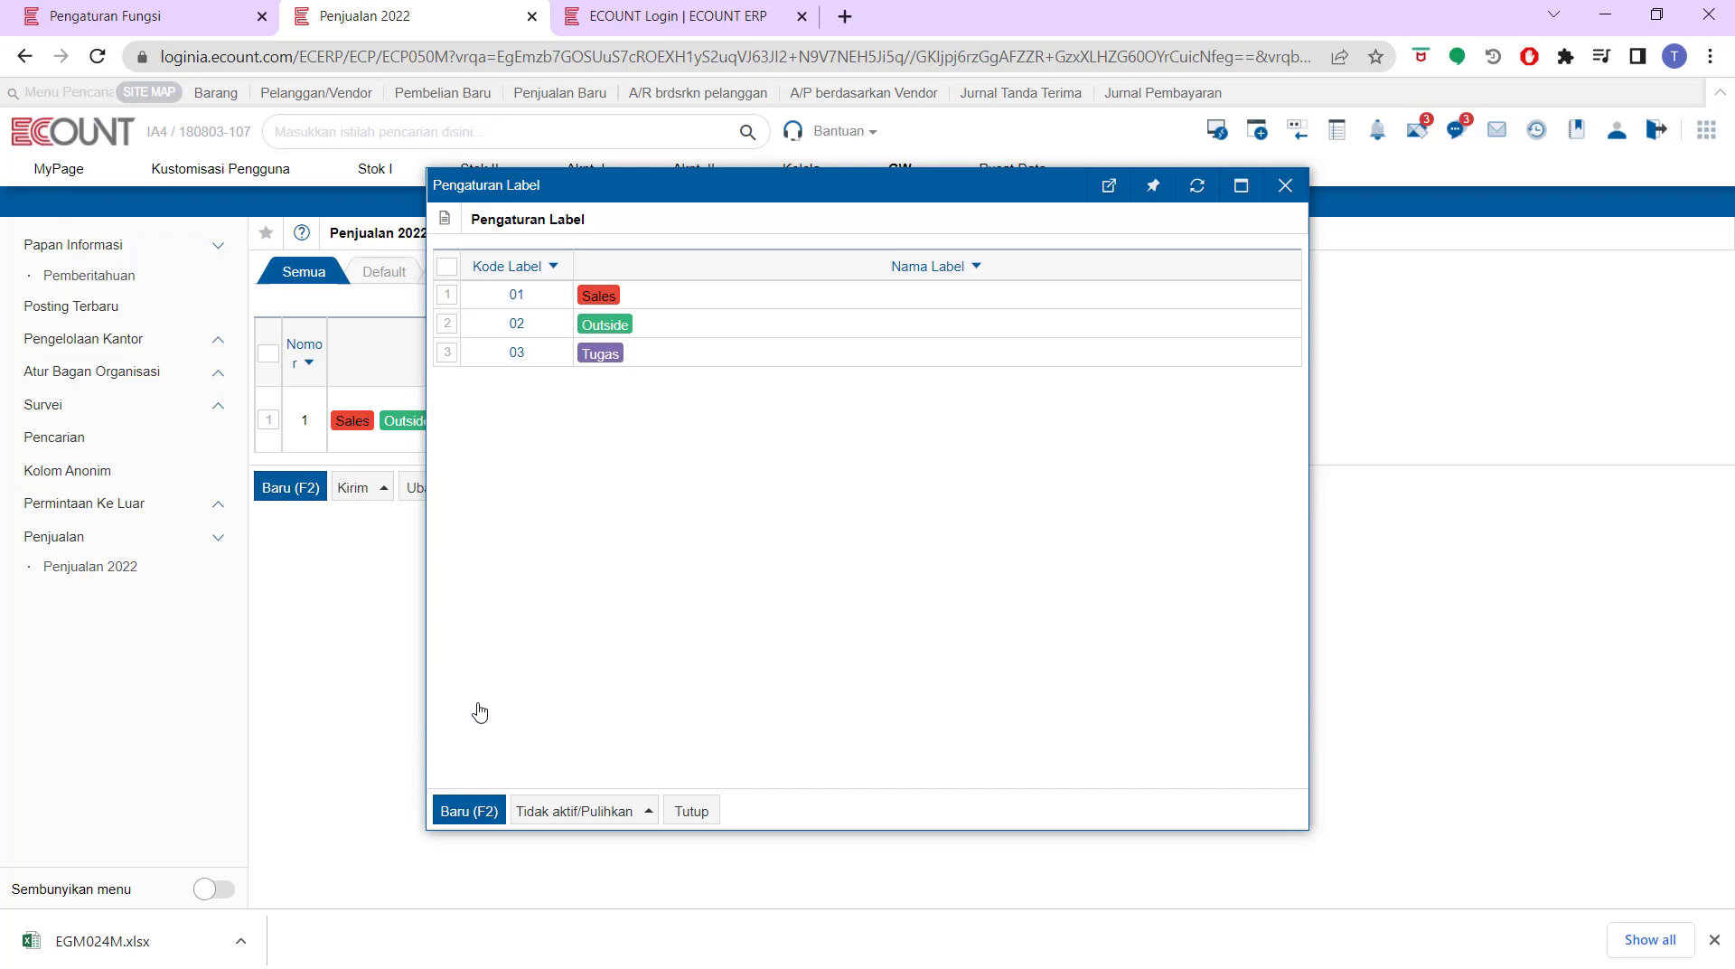
click(691, 811)
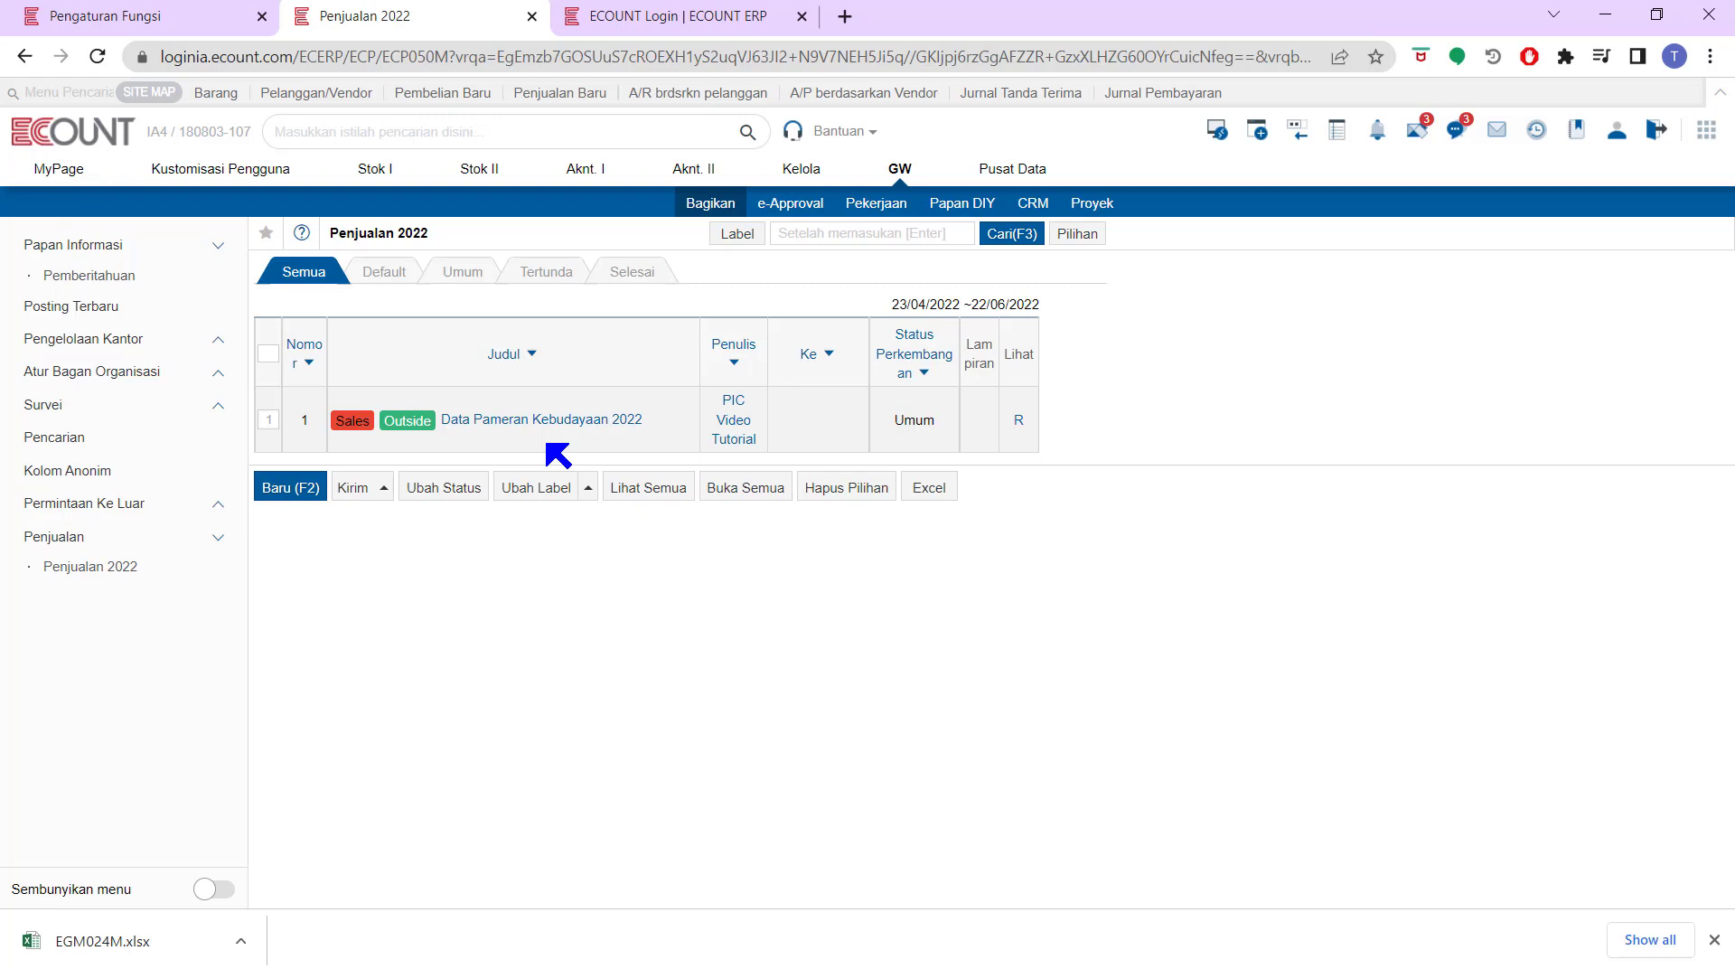
click(186, 8)
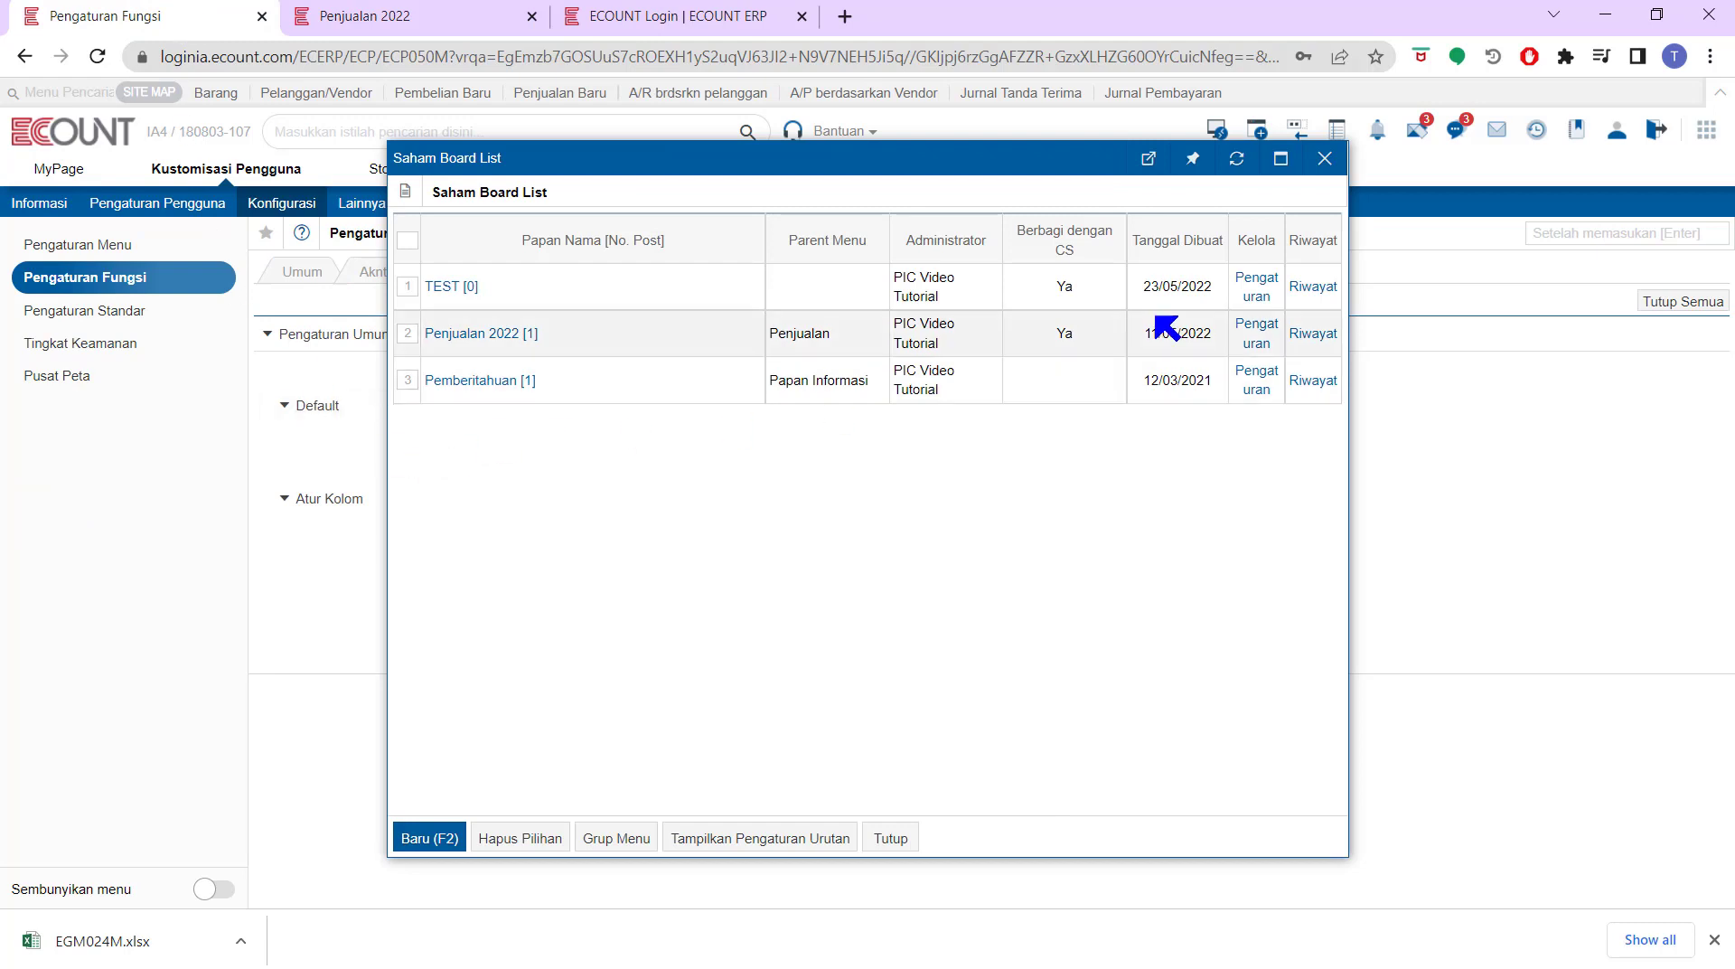
click(1255, 289)
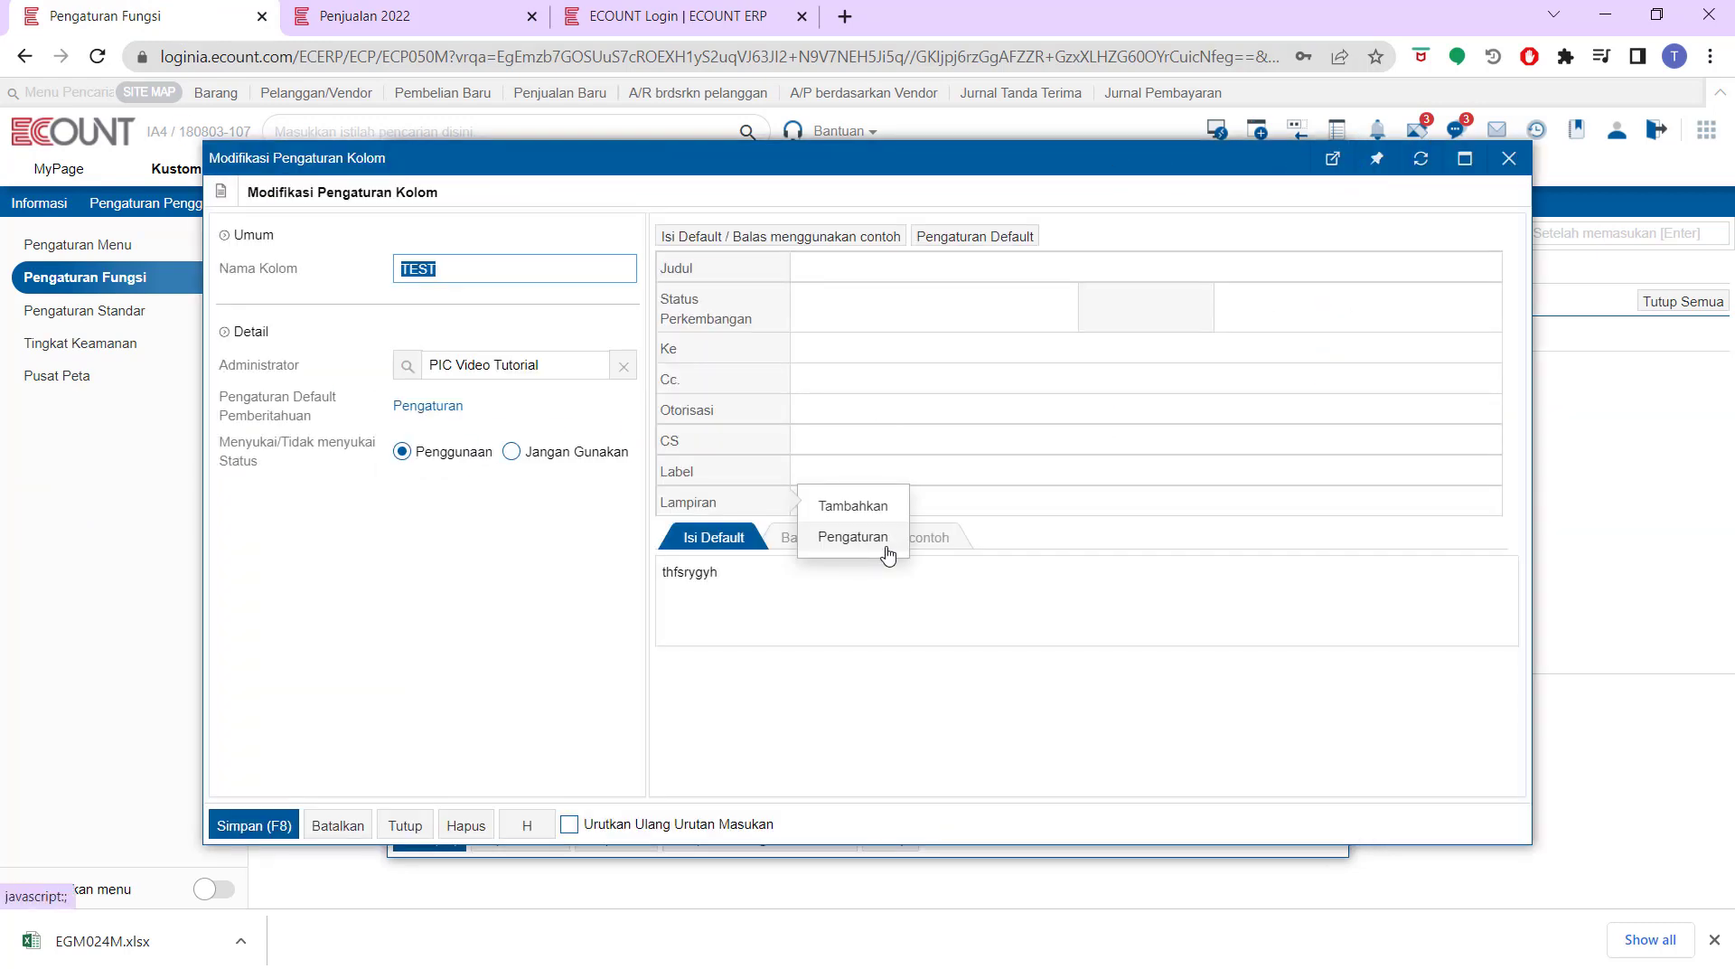
Bring up the ECOUNT ERP login page in the 'ECOUNT Login | ECOUNT ERP' browser tab
mouse_move(679, 426)
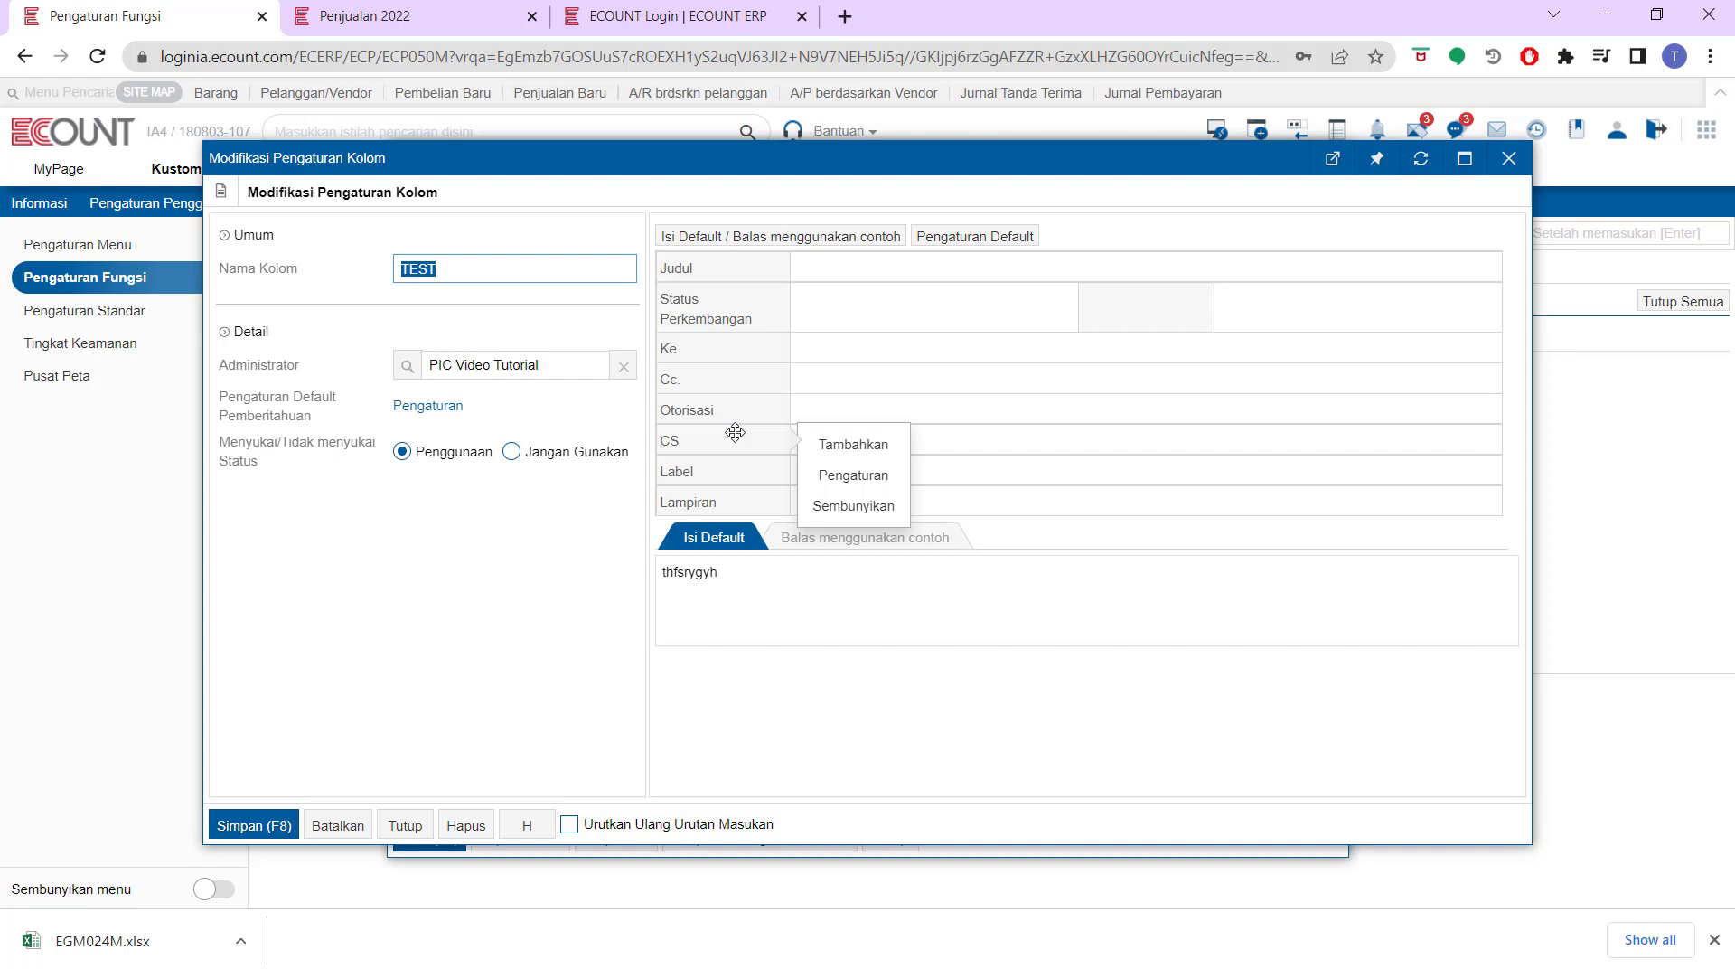
click(746, 11)
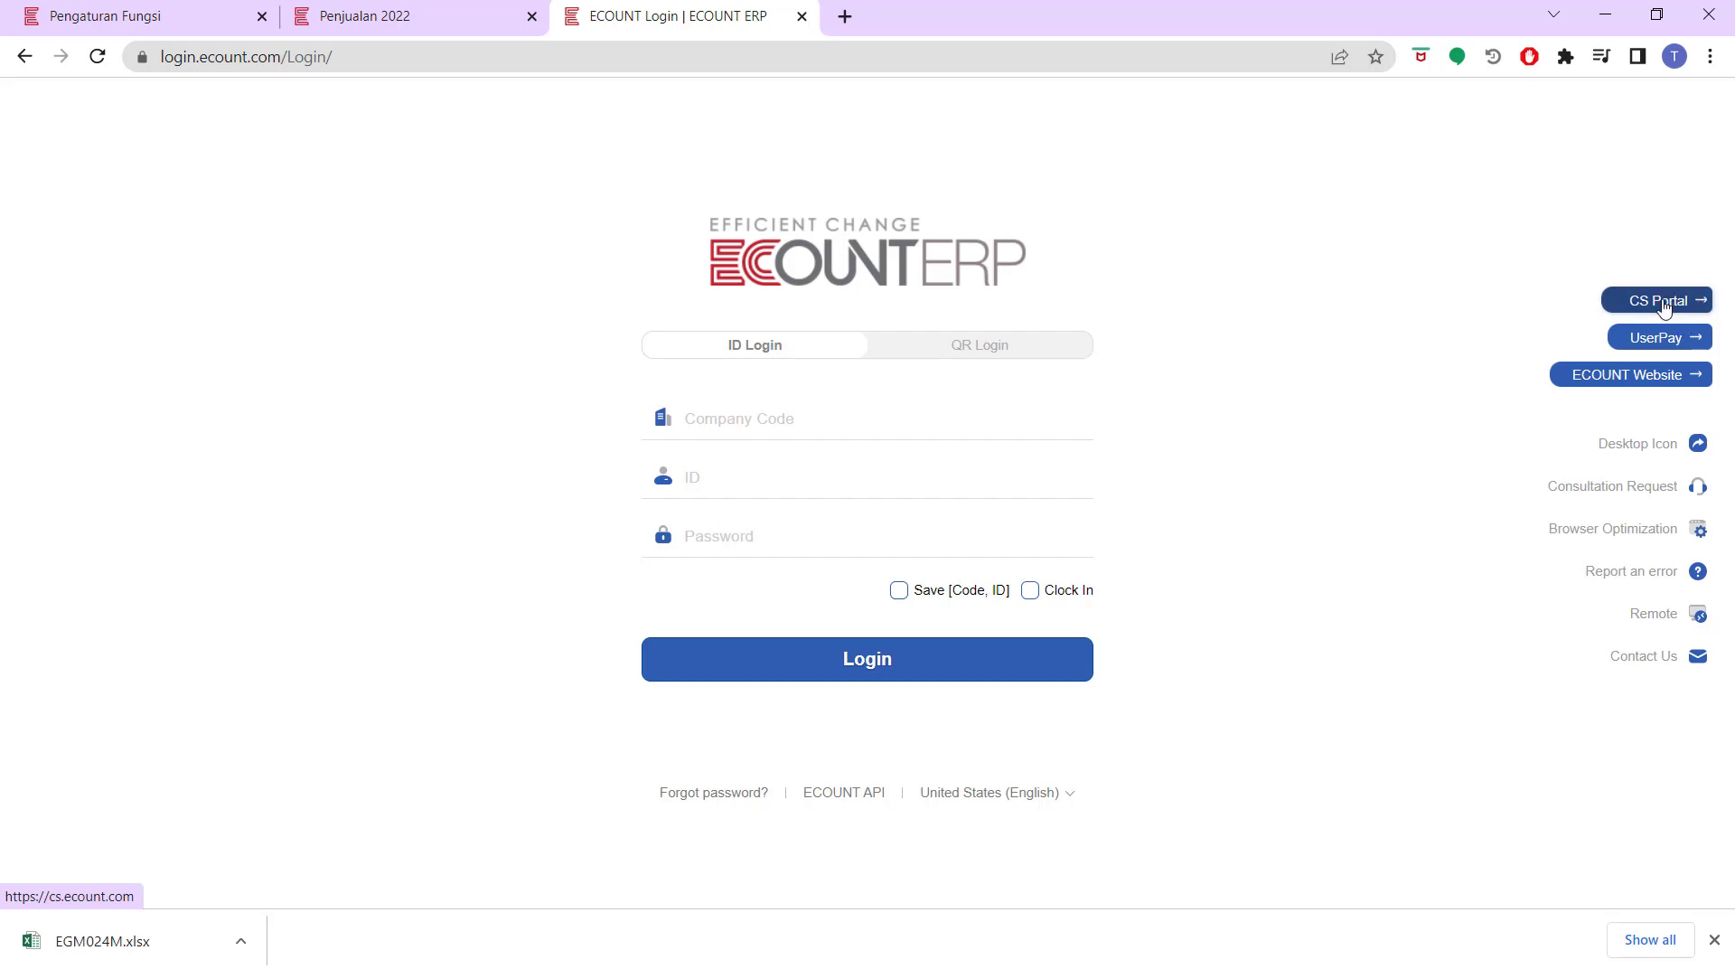
On the CS Portal login page, enter the company code, user ID and account password
click(1666, 309)
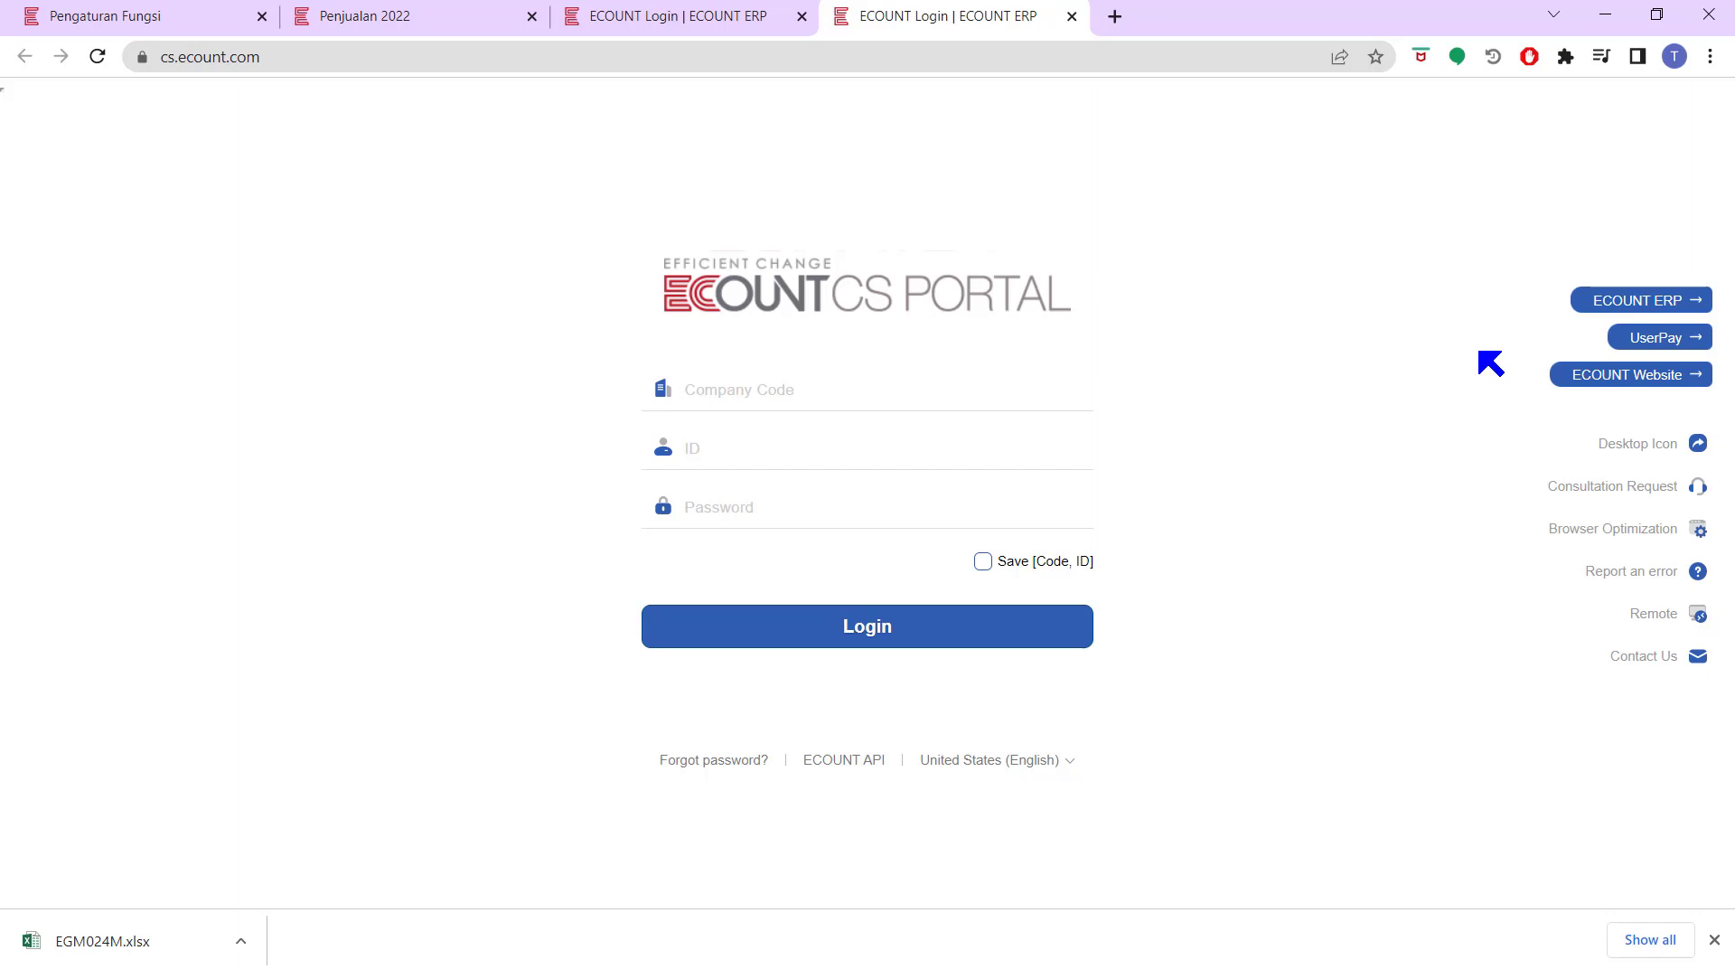
click(898, 406)
text(moonlight17)
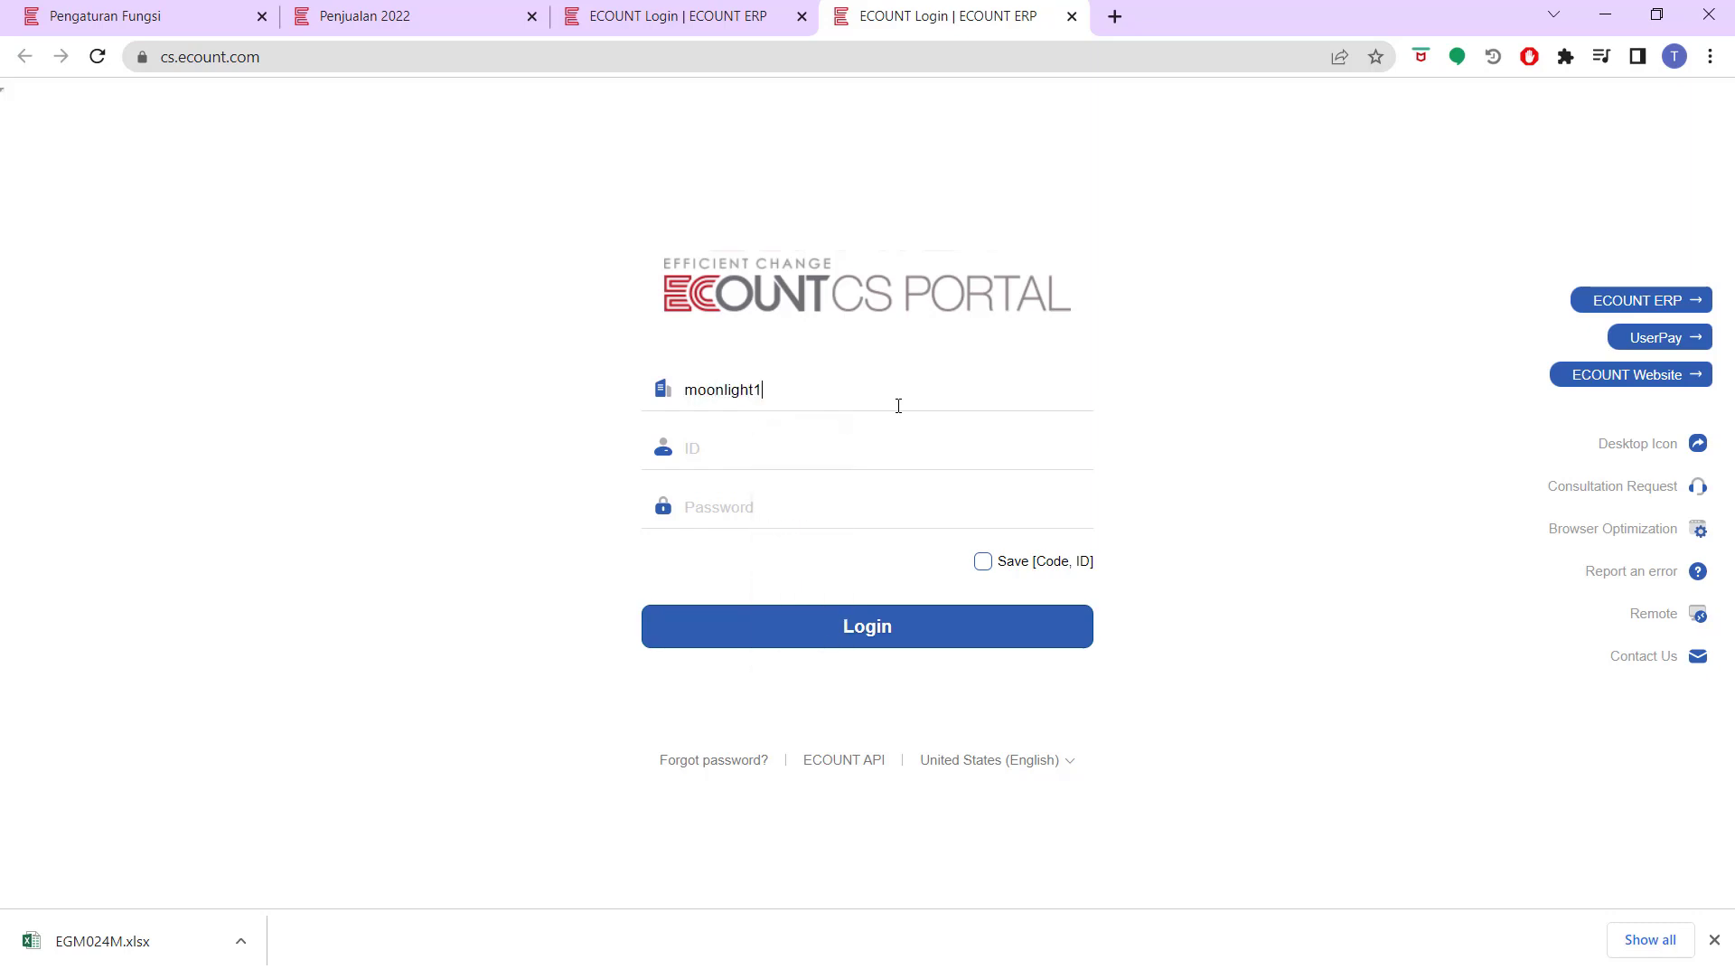
click(863, 450)
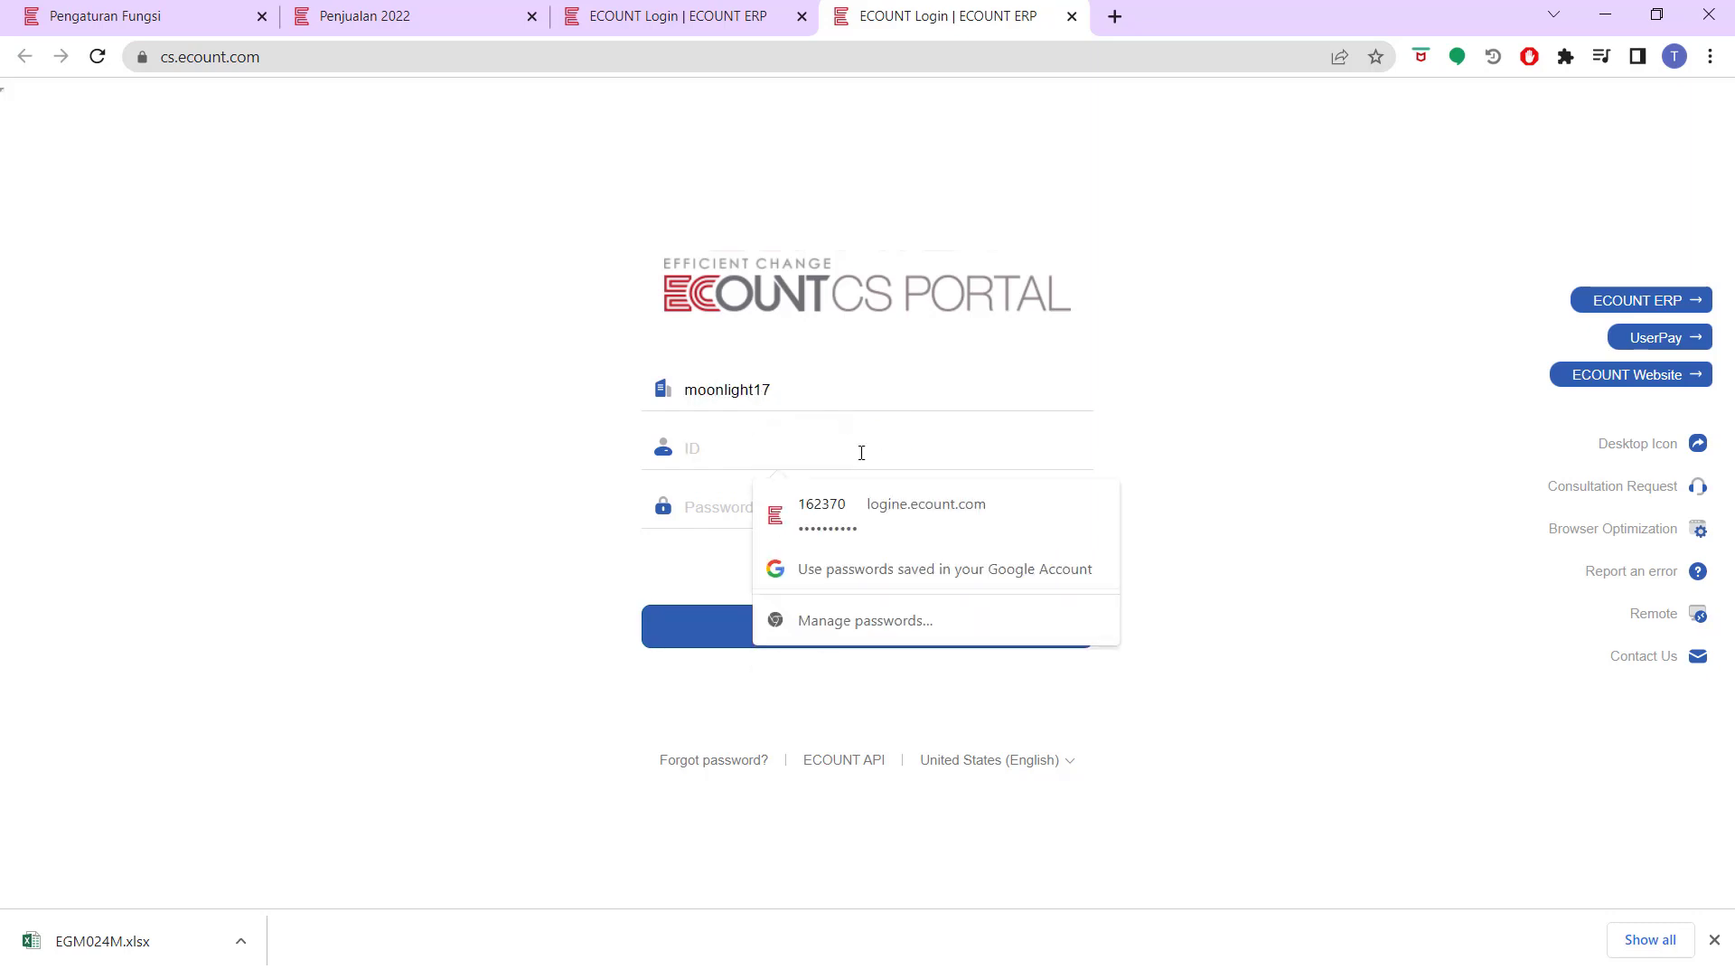
text(abc)
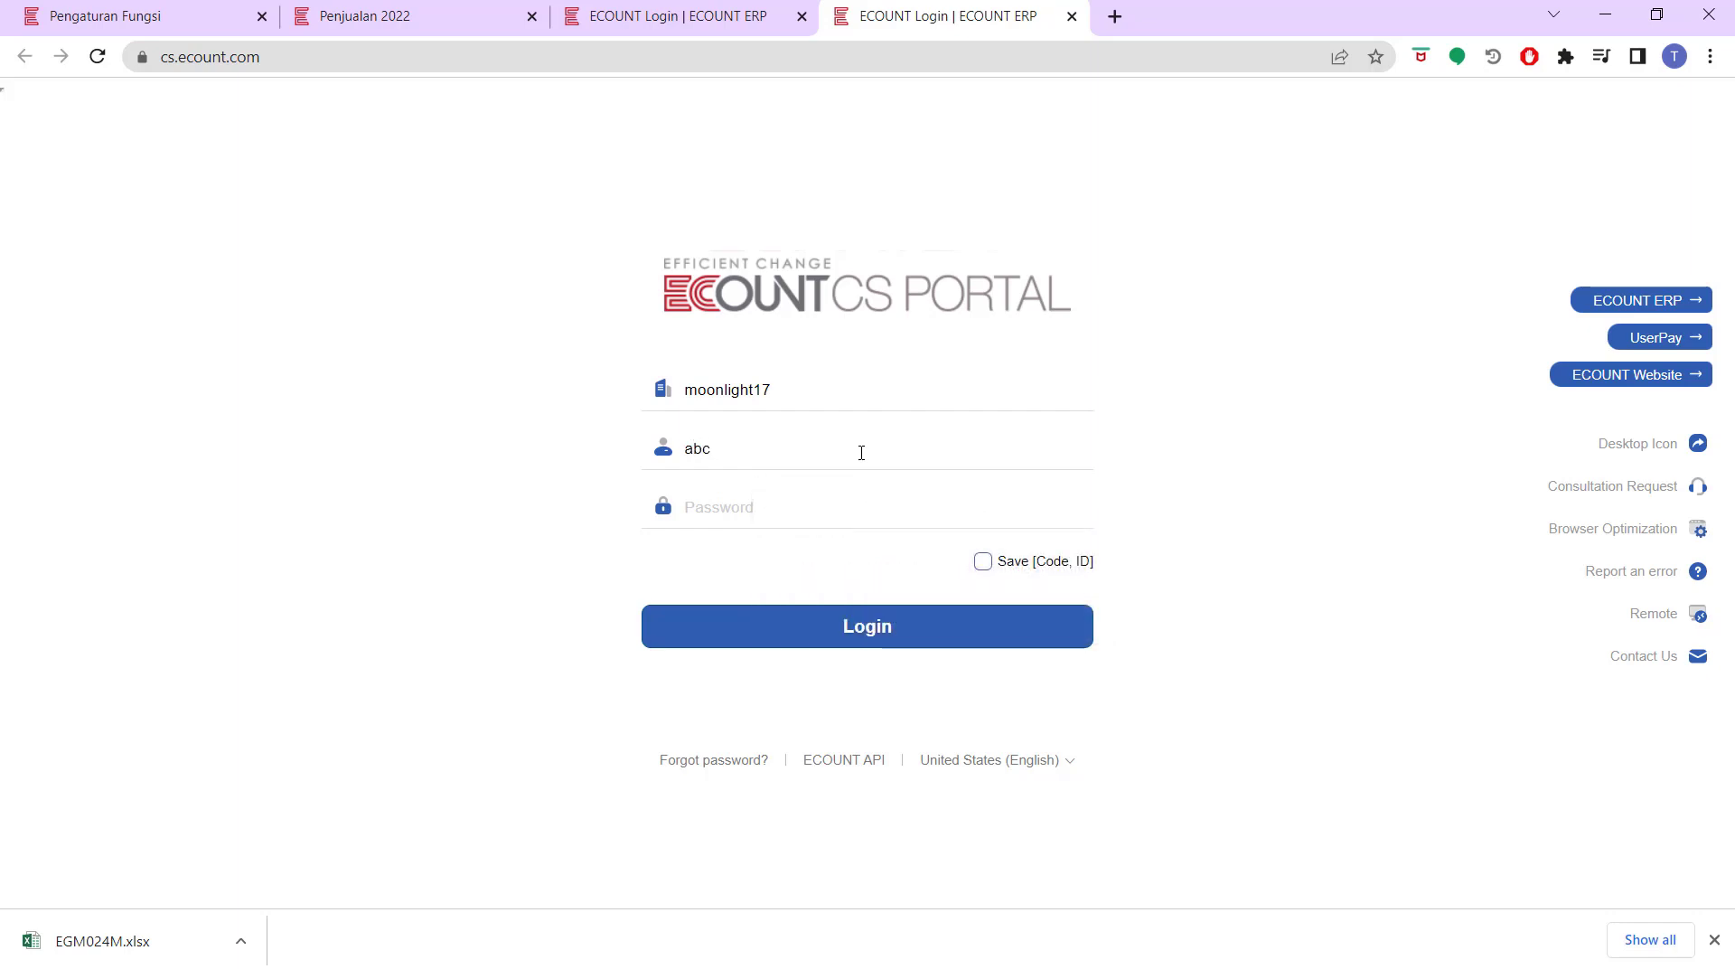
text(_store)
click(810, 499)
text(••••••••••)
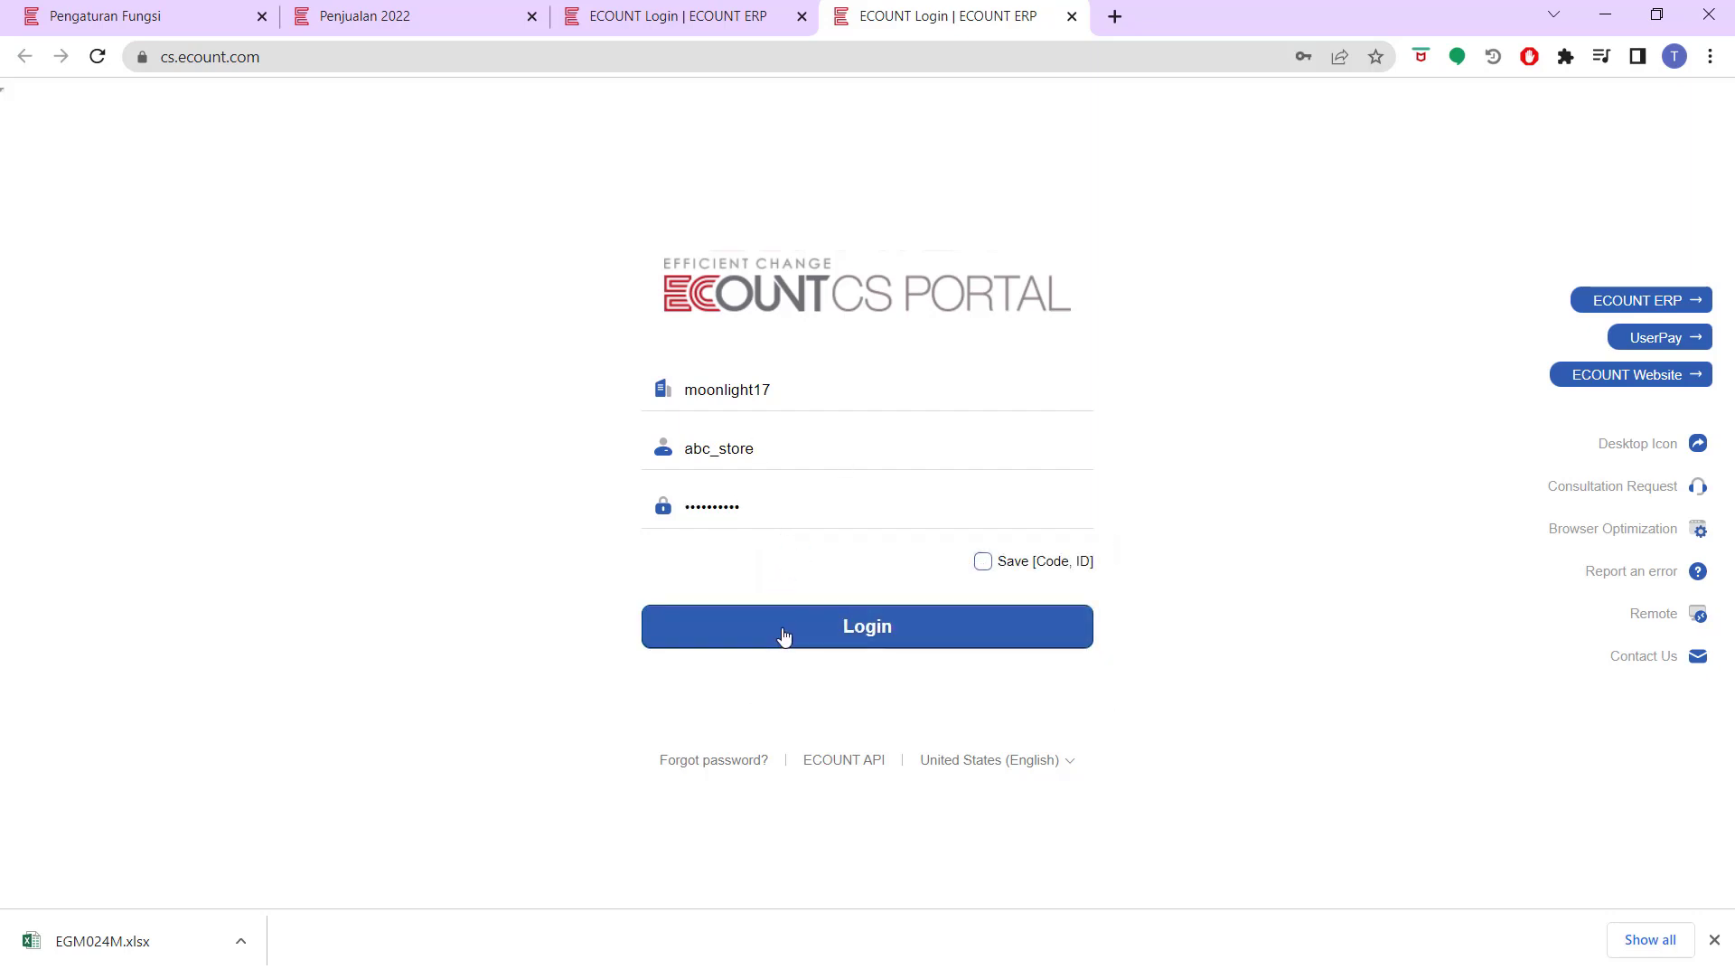
Log in, check the Penjualan 2022 board, and return to the TEST column settings
click(783, 636)
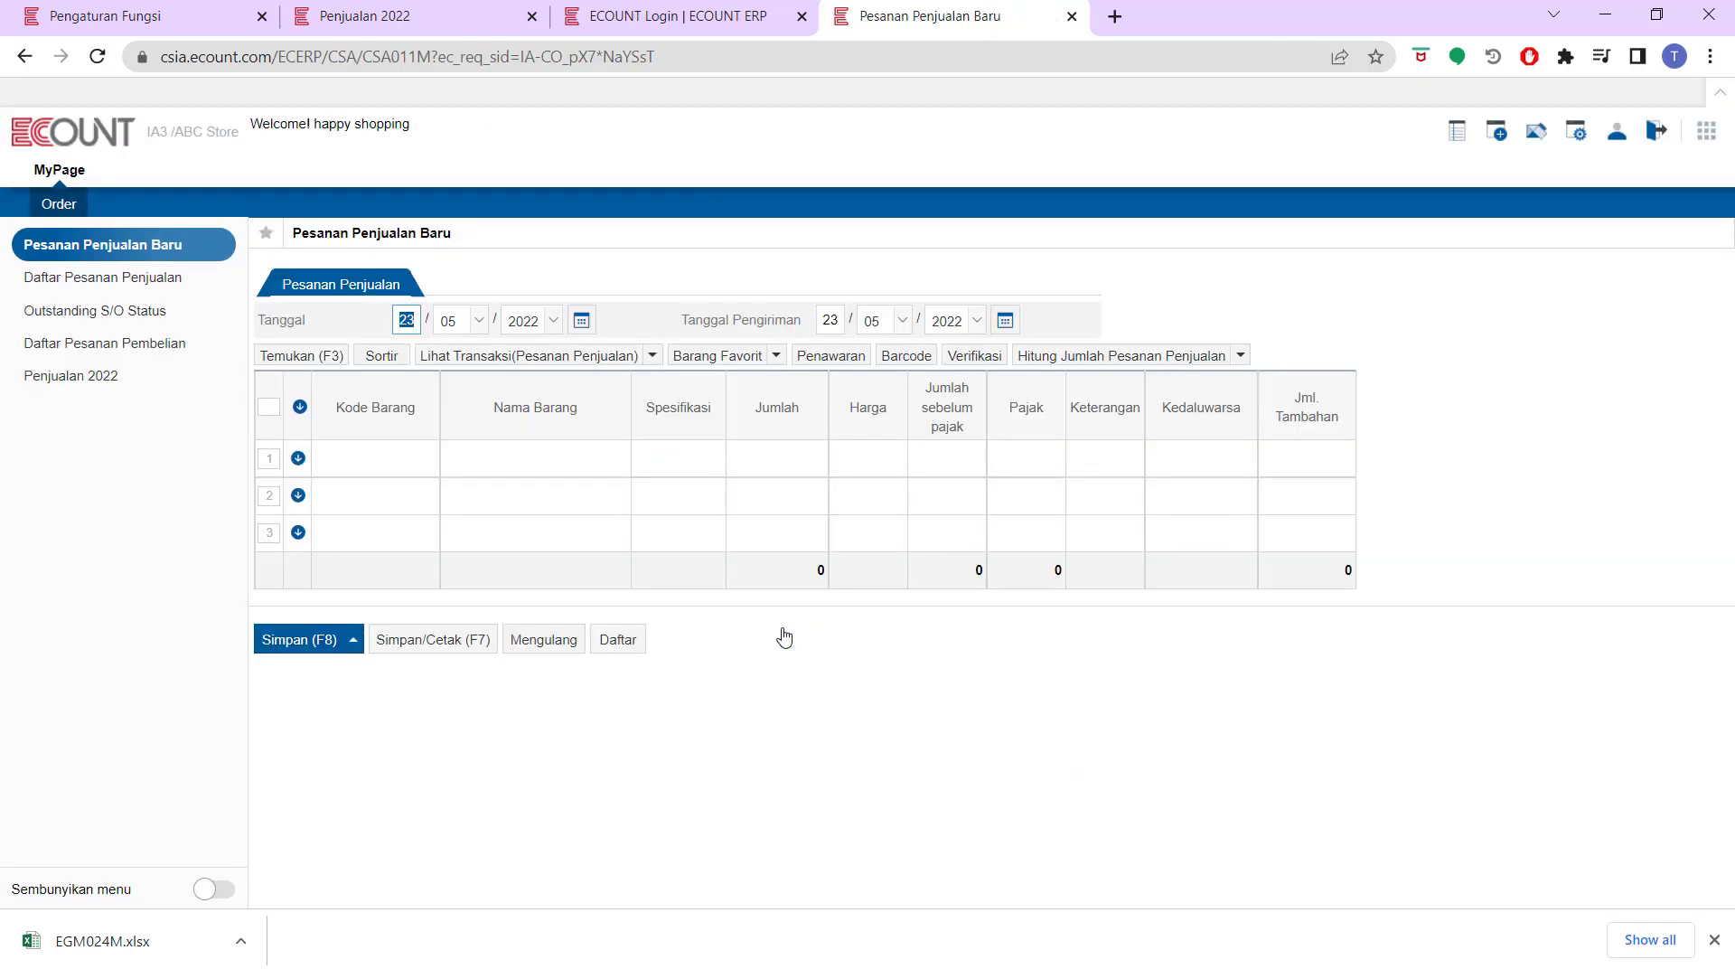
click(121, 379)
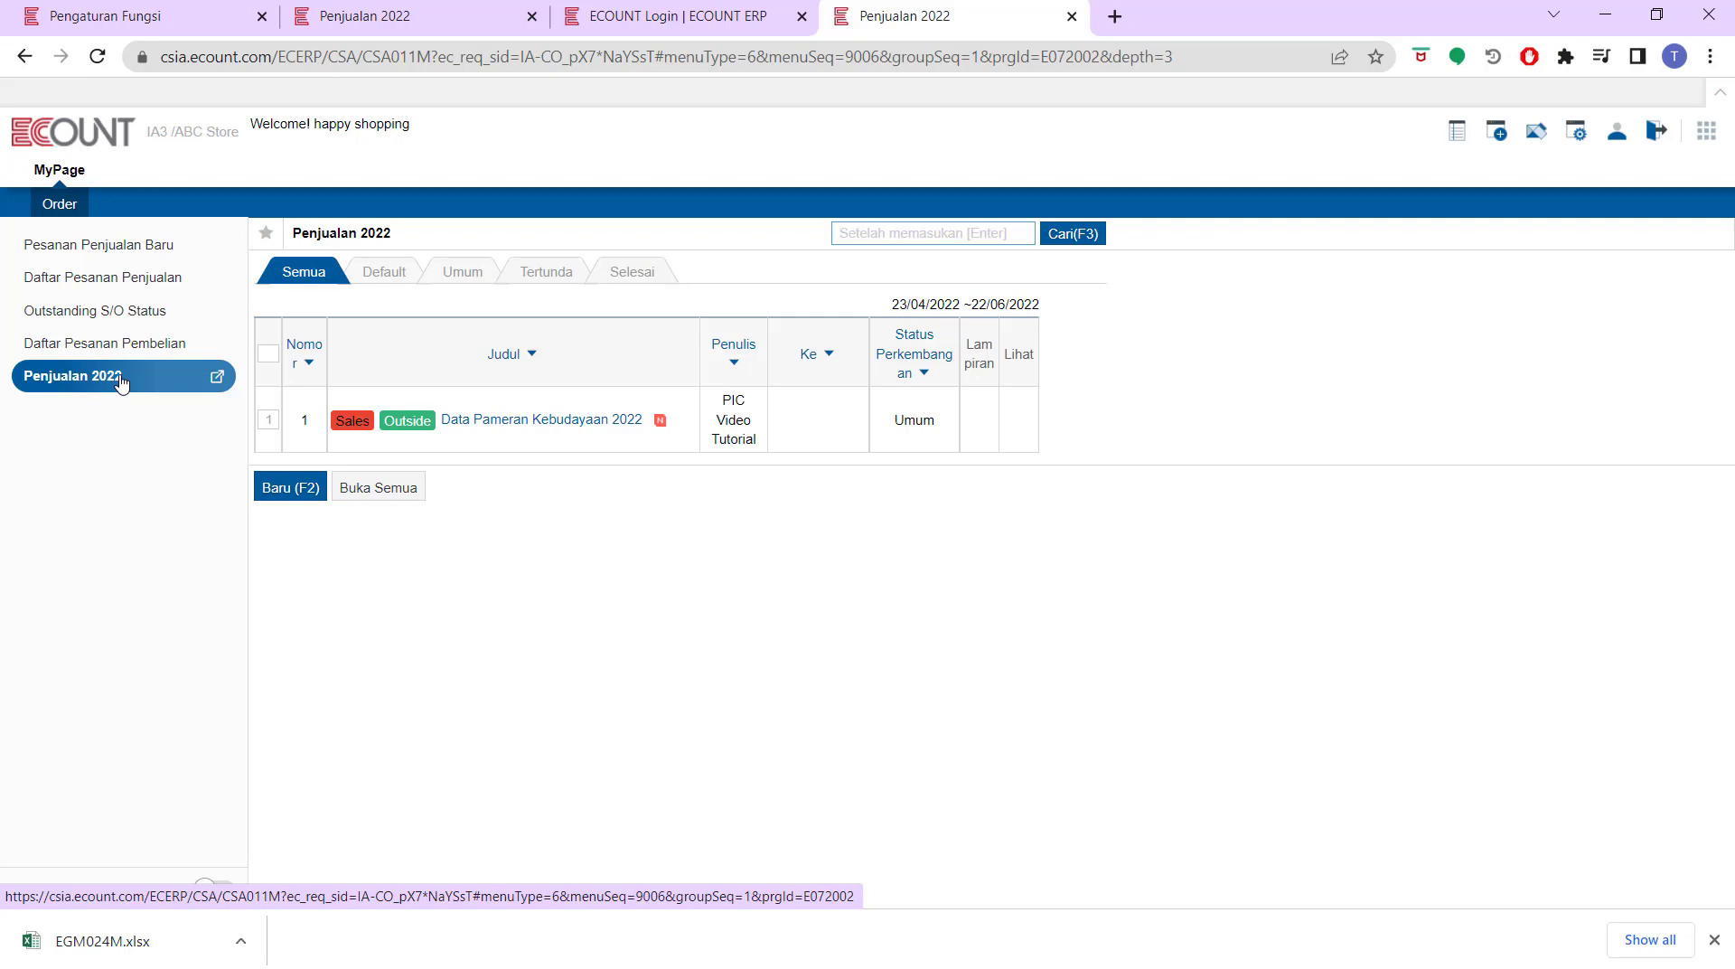
click(166, 14)
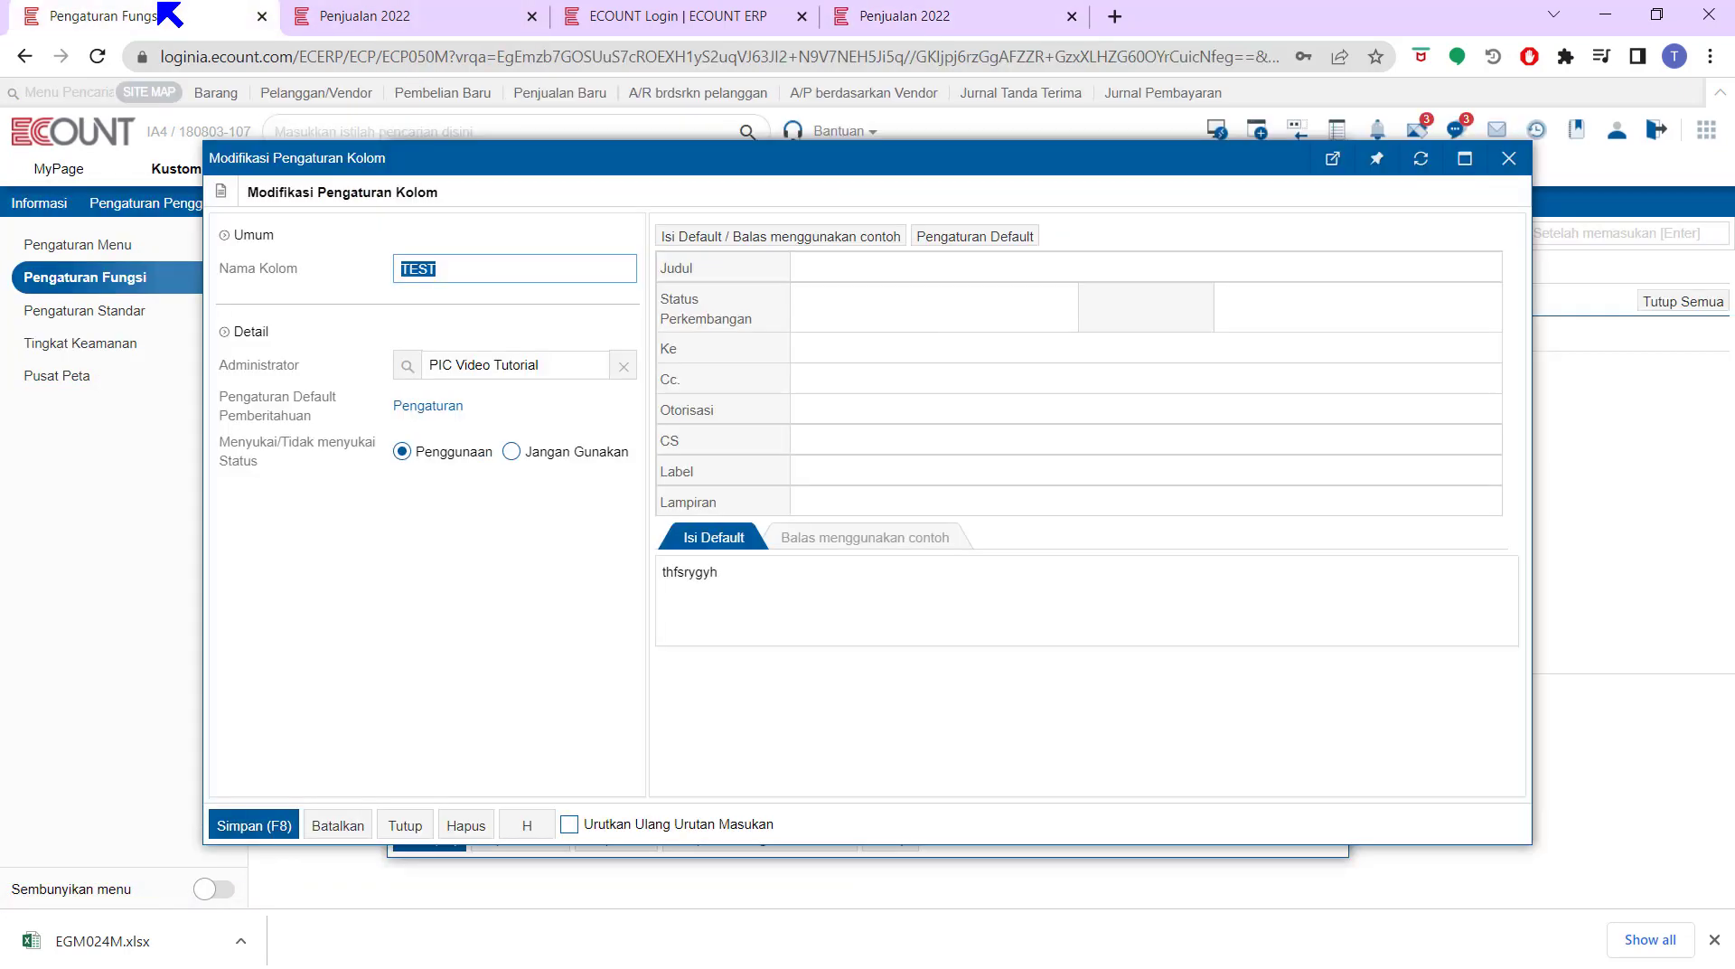
Apply the CS field settings and save the TEST board so it is shared with CS
click(716, 448)
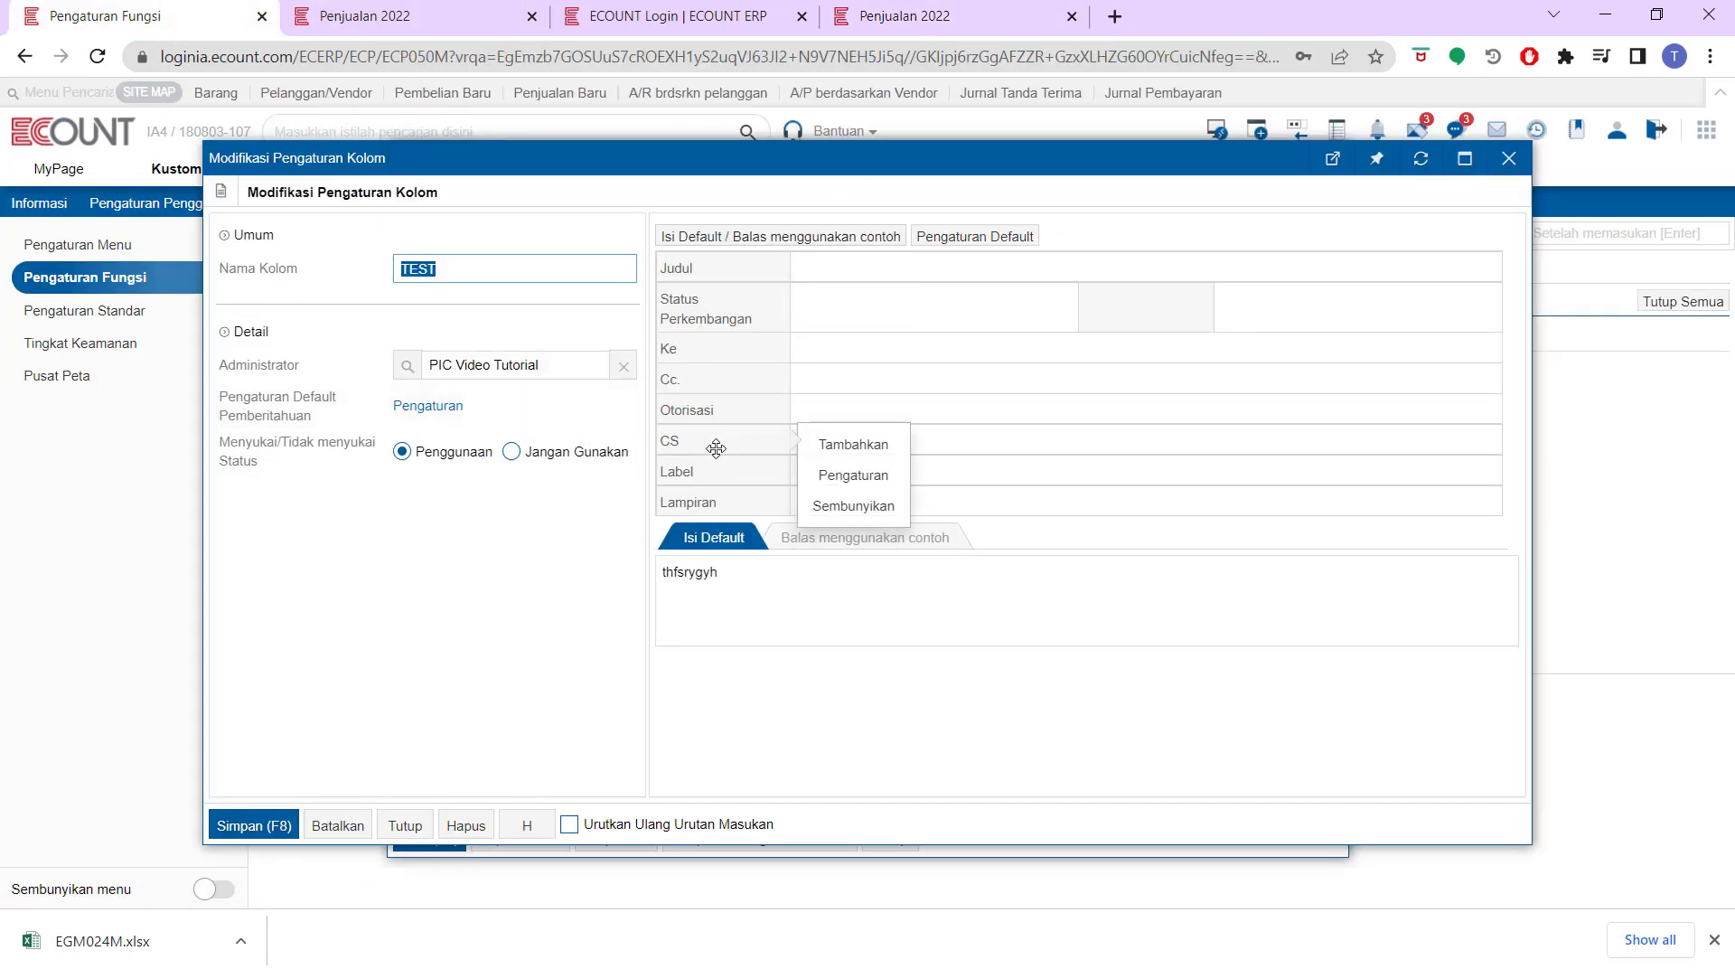
click(830, 477)
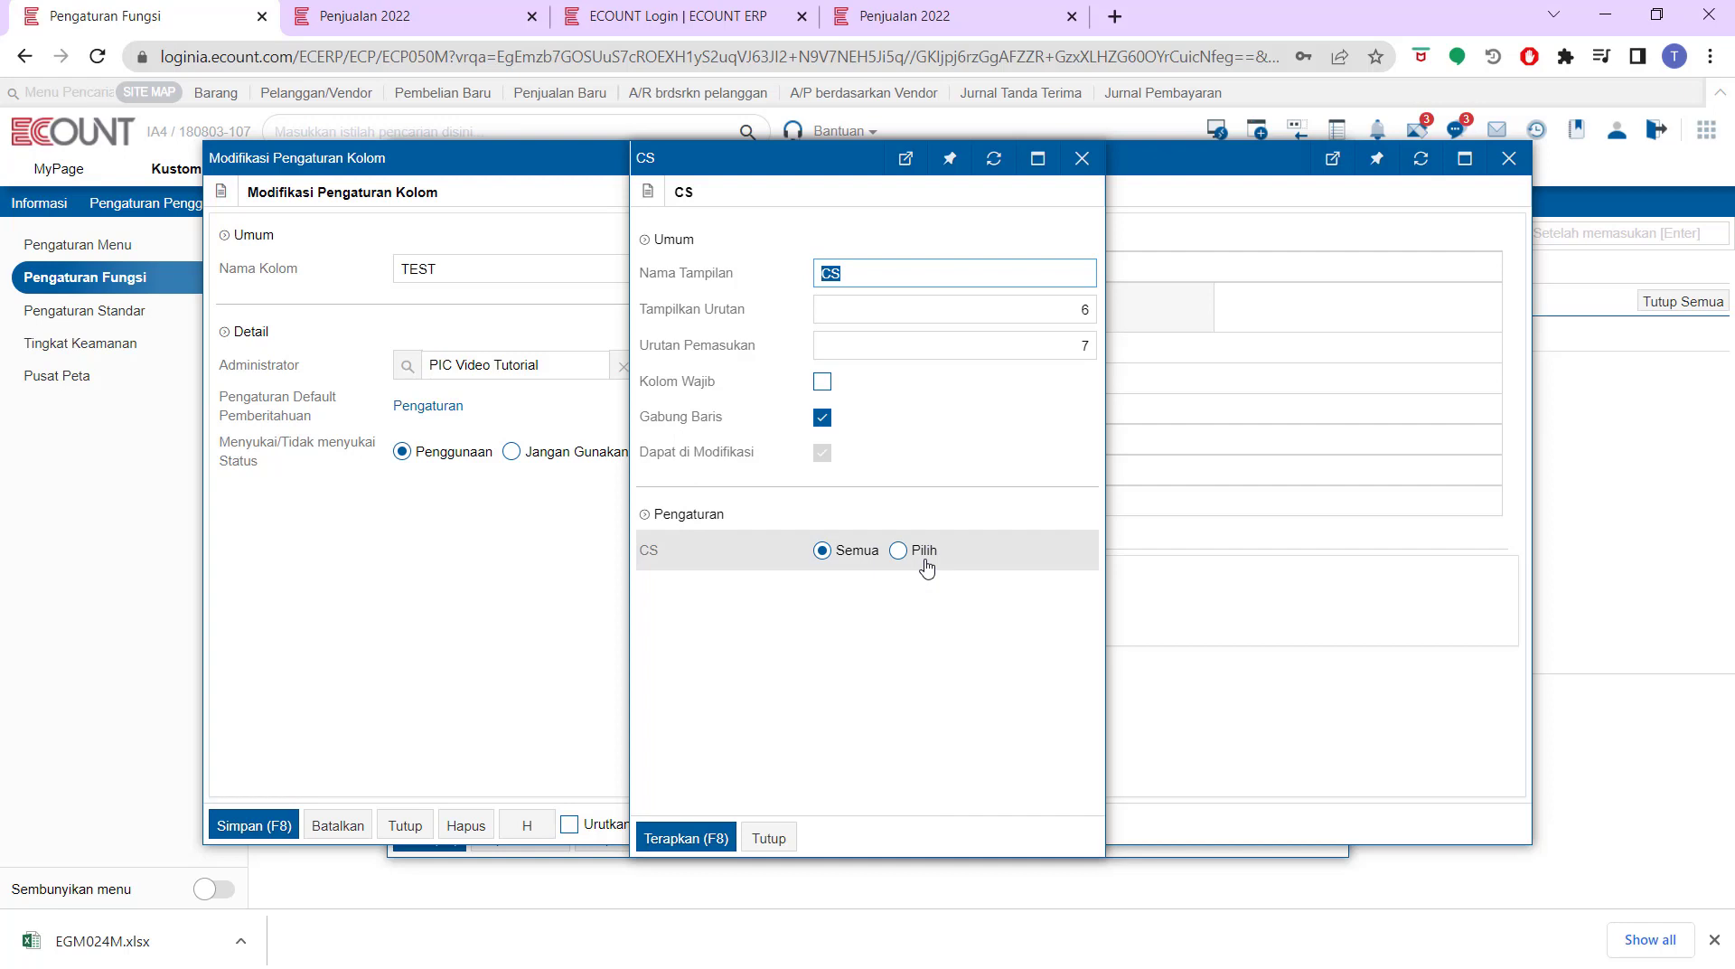
click(691, 837)
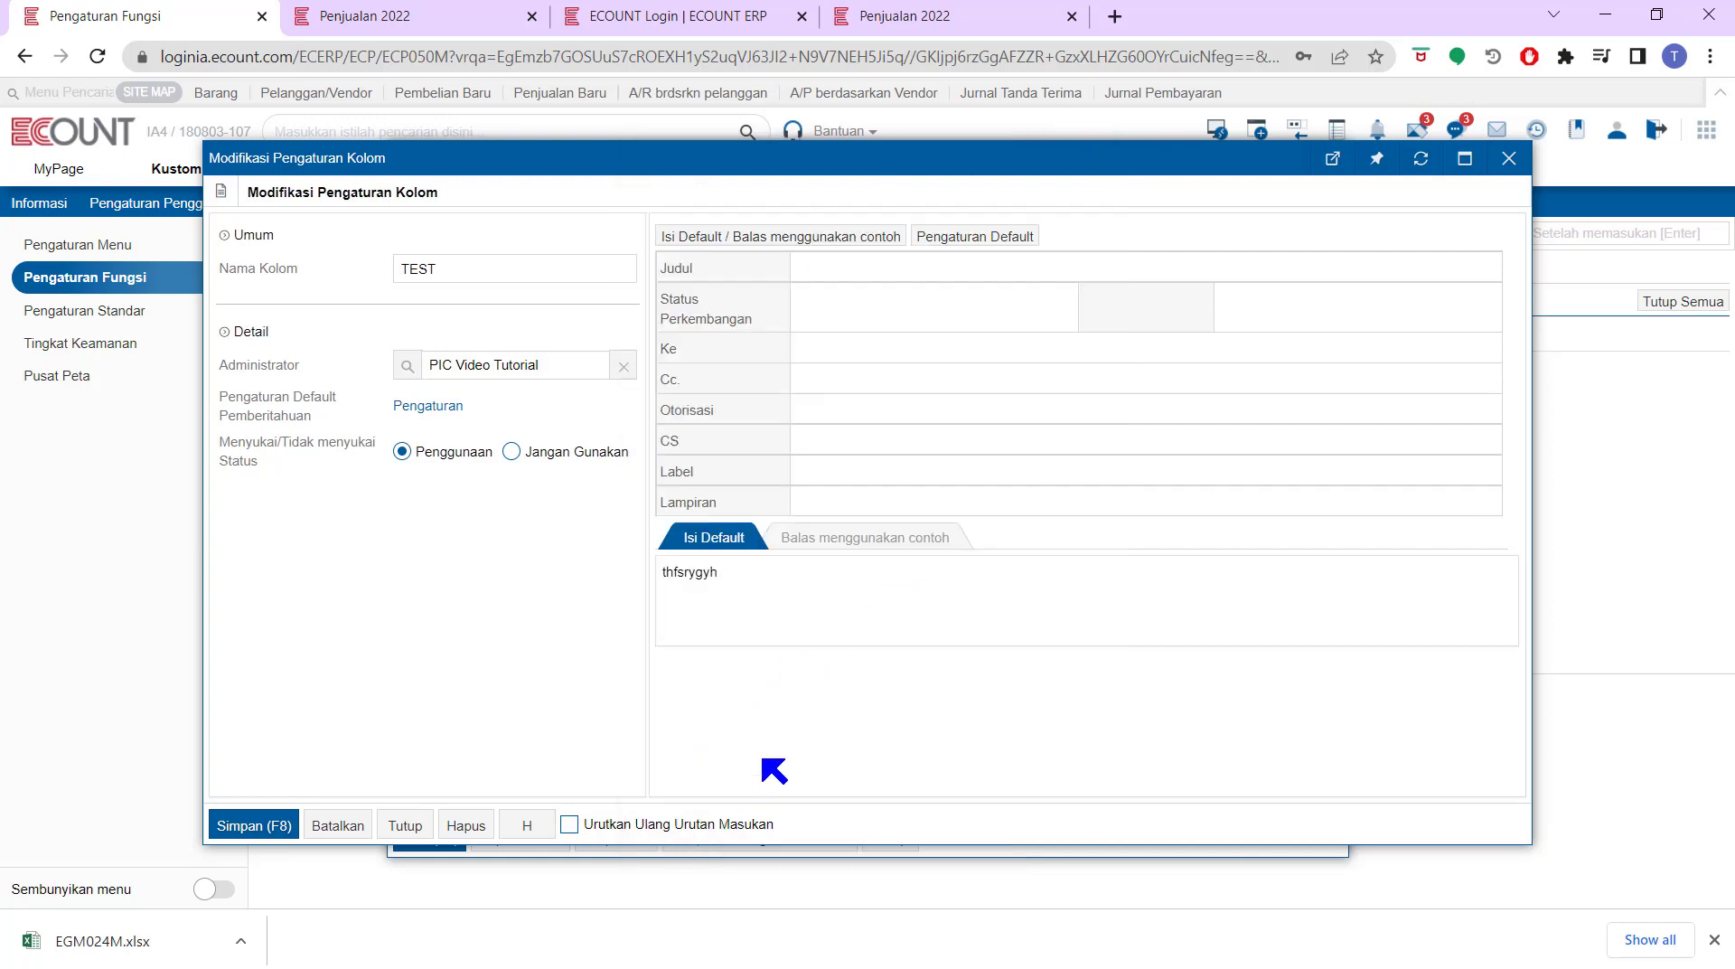
click(271, 824)
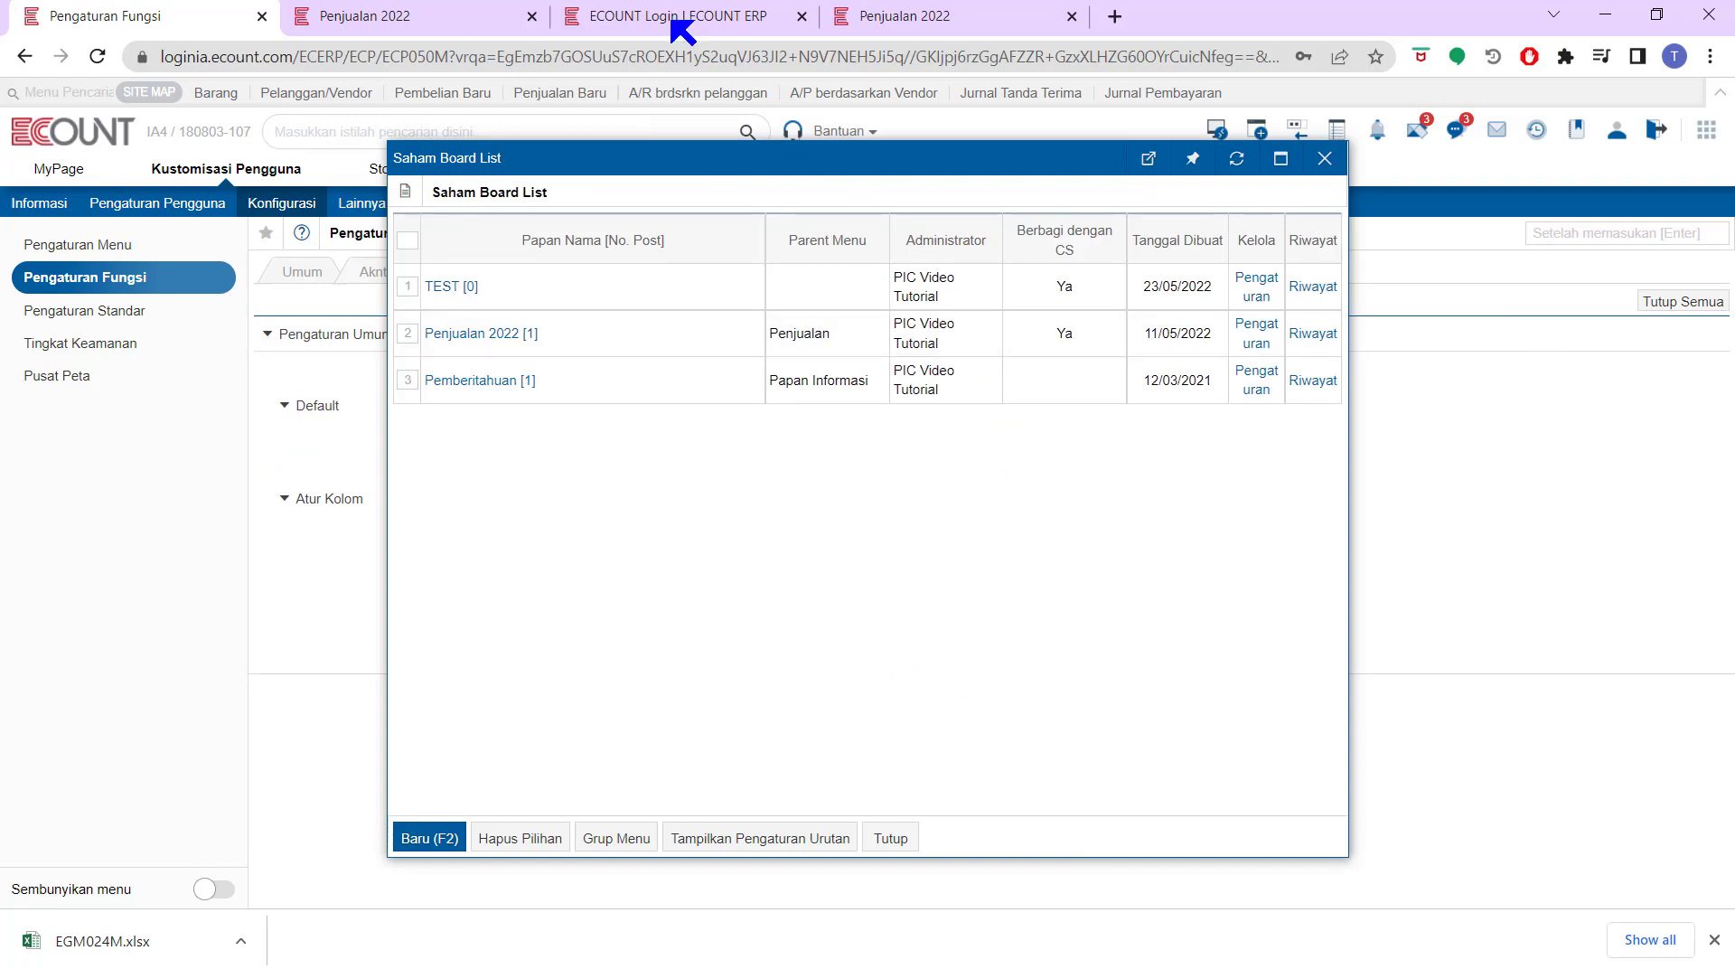
Reload the Penjualan 2022 page and open the new TEST board from the sidebar
click(463, 15)
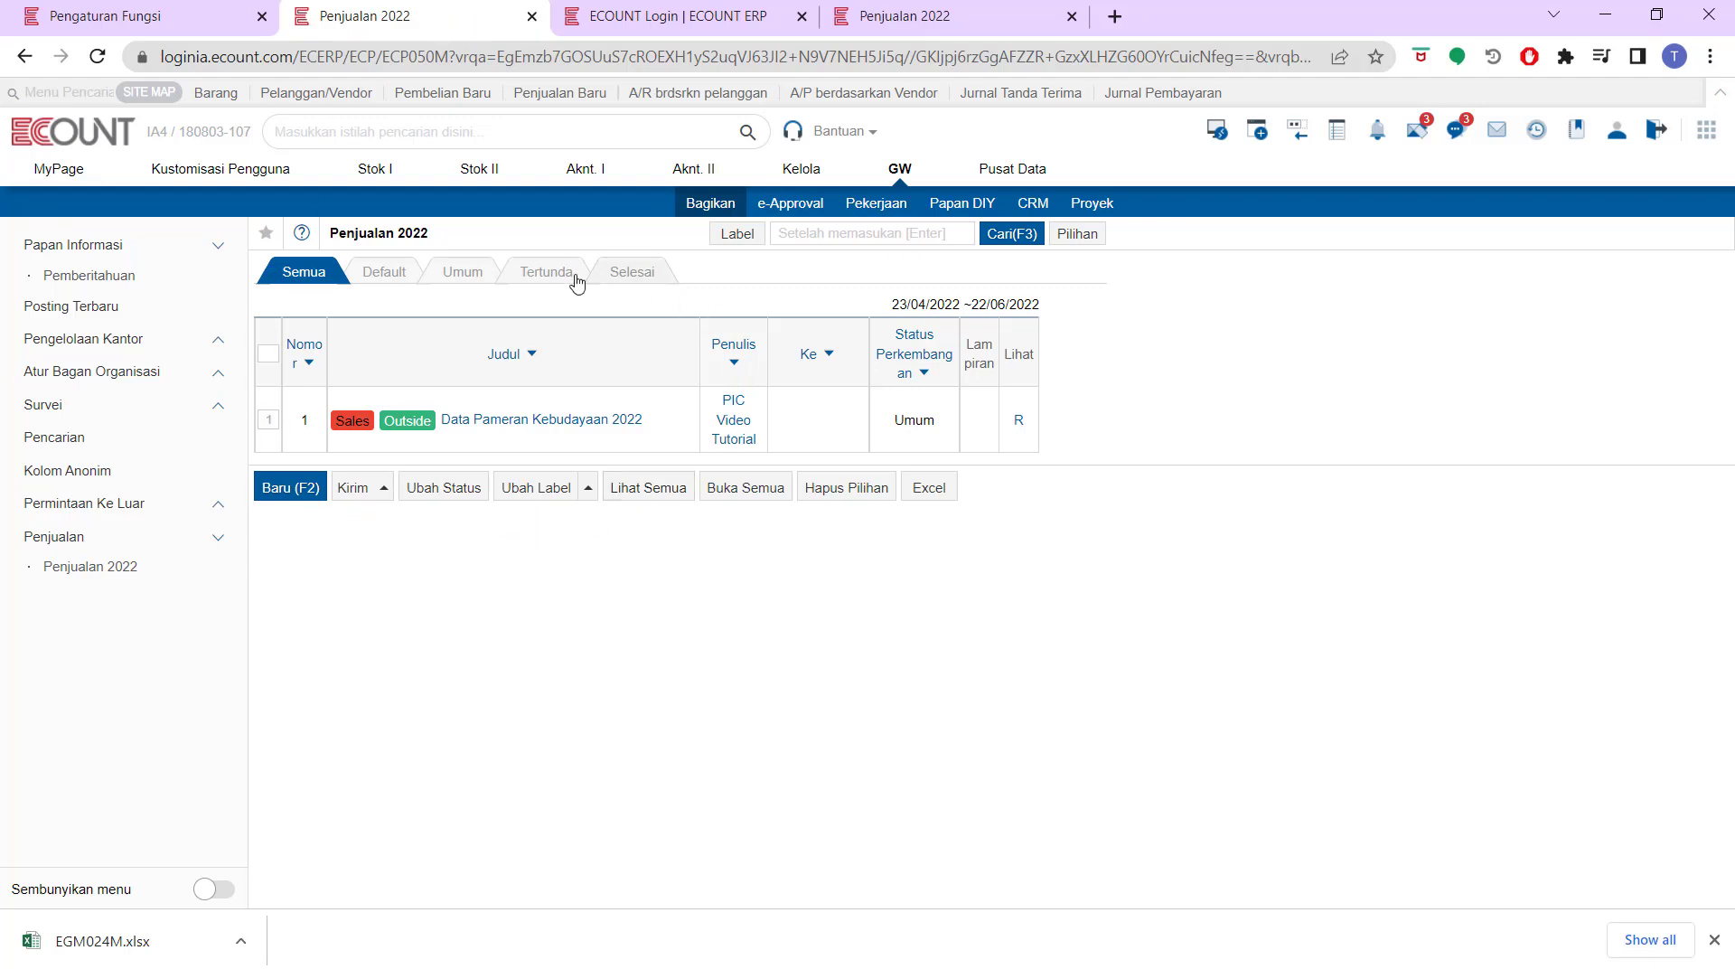
click(97, 562)
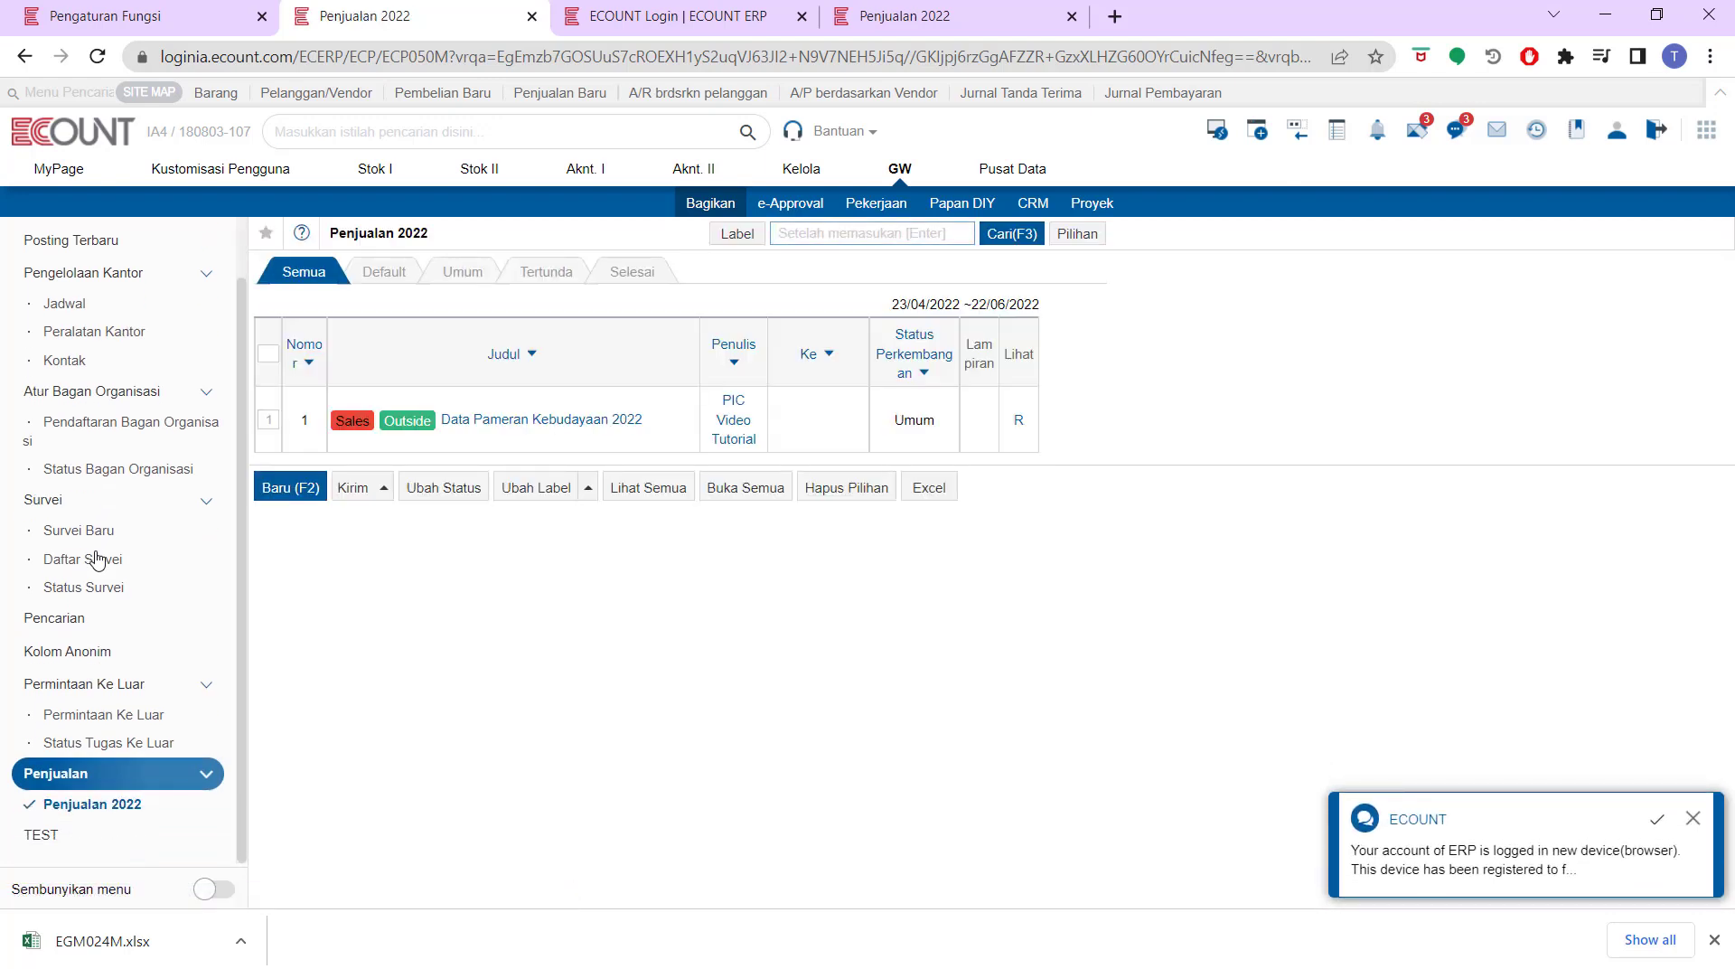
click(54, 833)
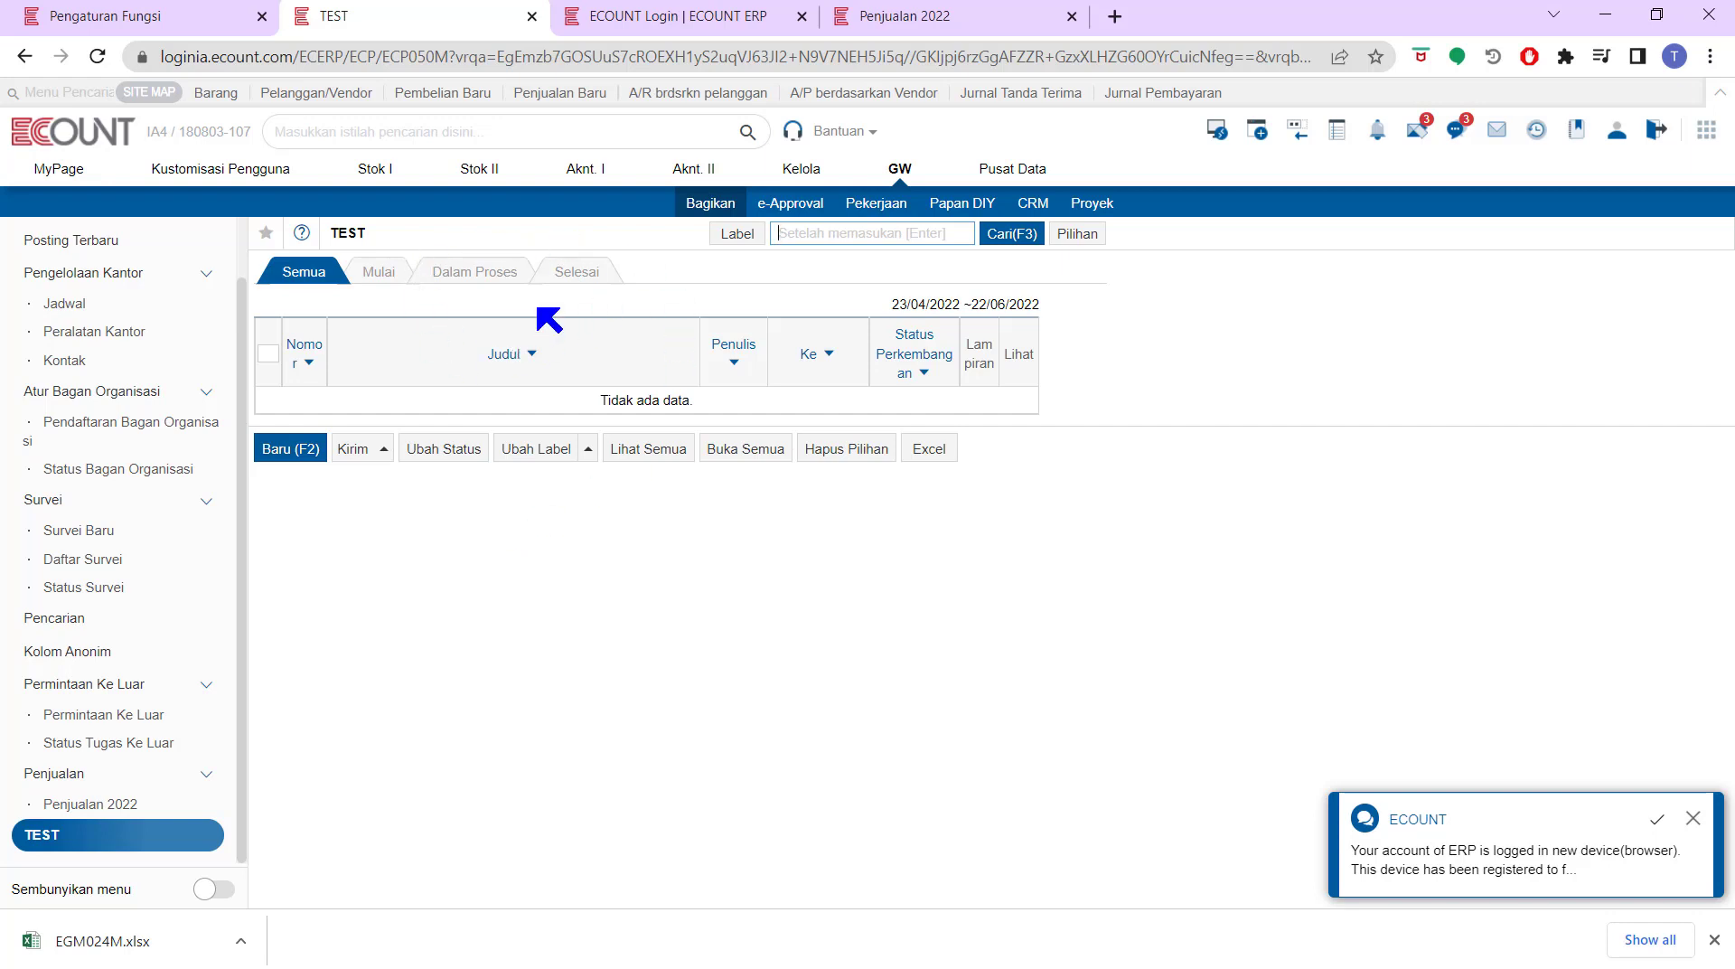
Check the empty Mulai, Dalam Proses and Selesai views, then start a new TEST post
click(387, 275)
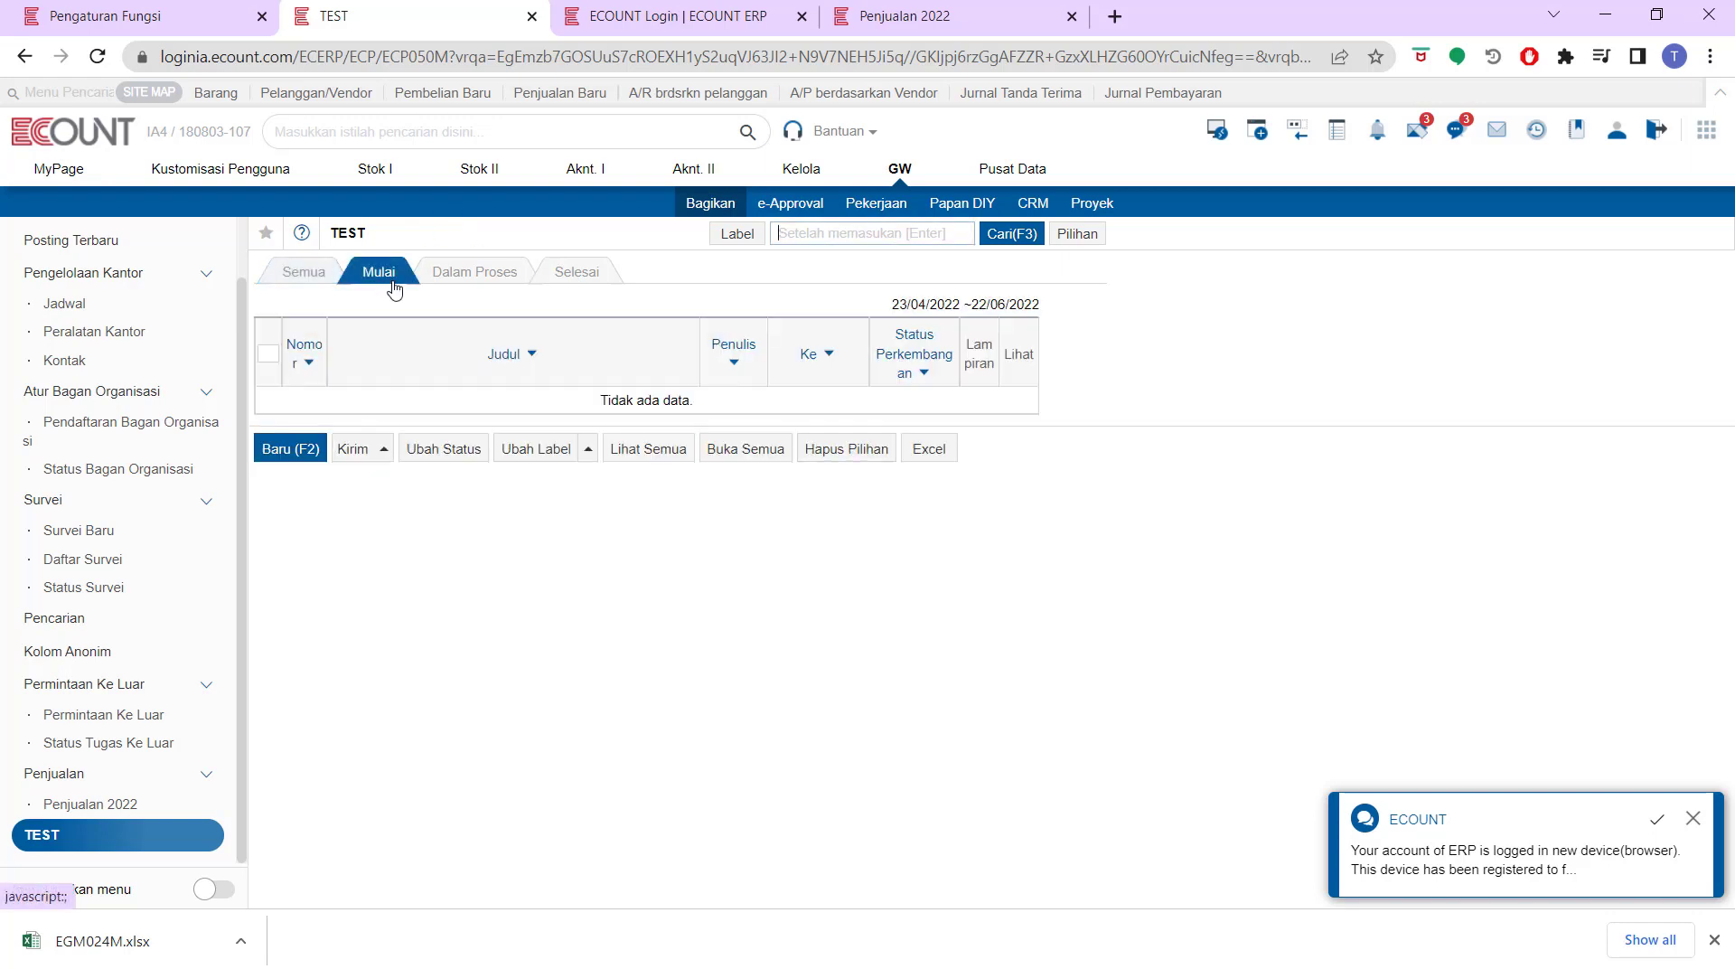
click(503, 276)
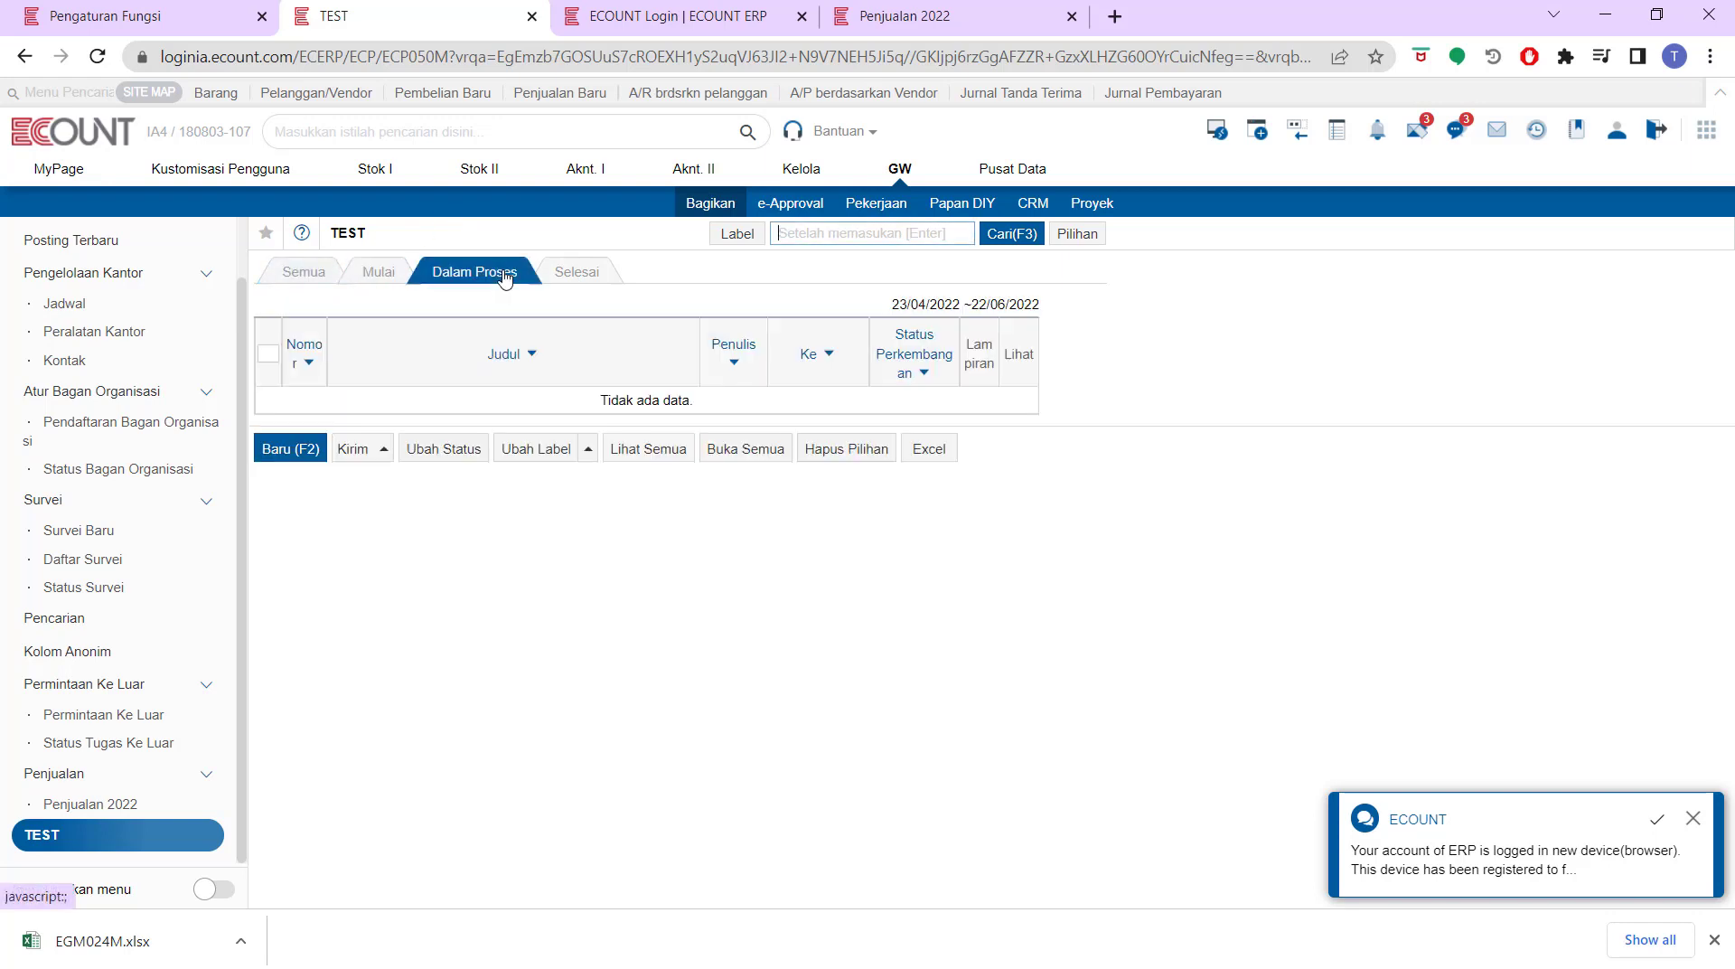
click(573, 284)
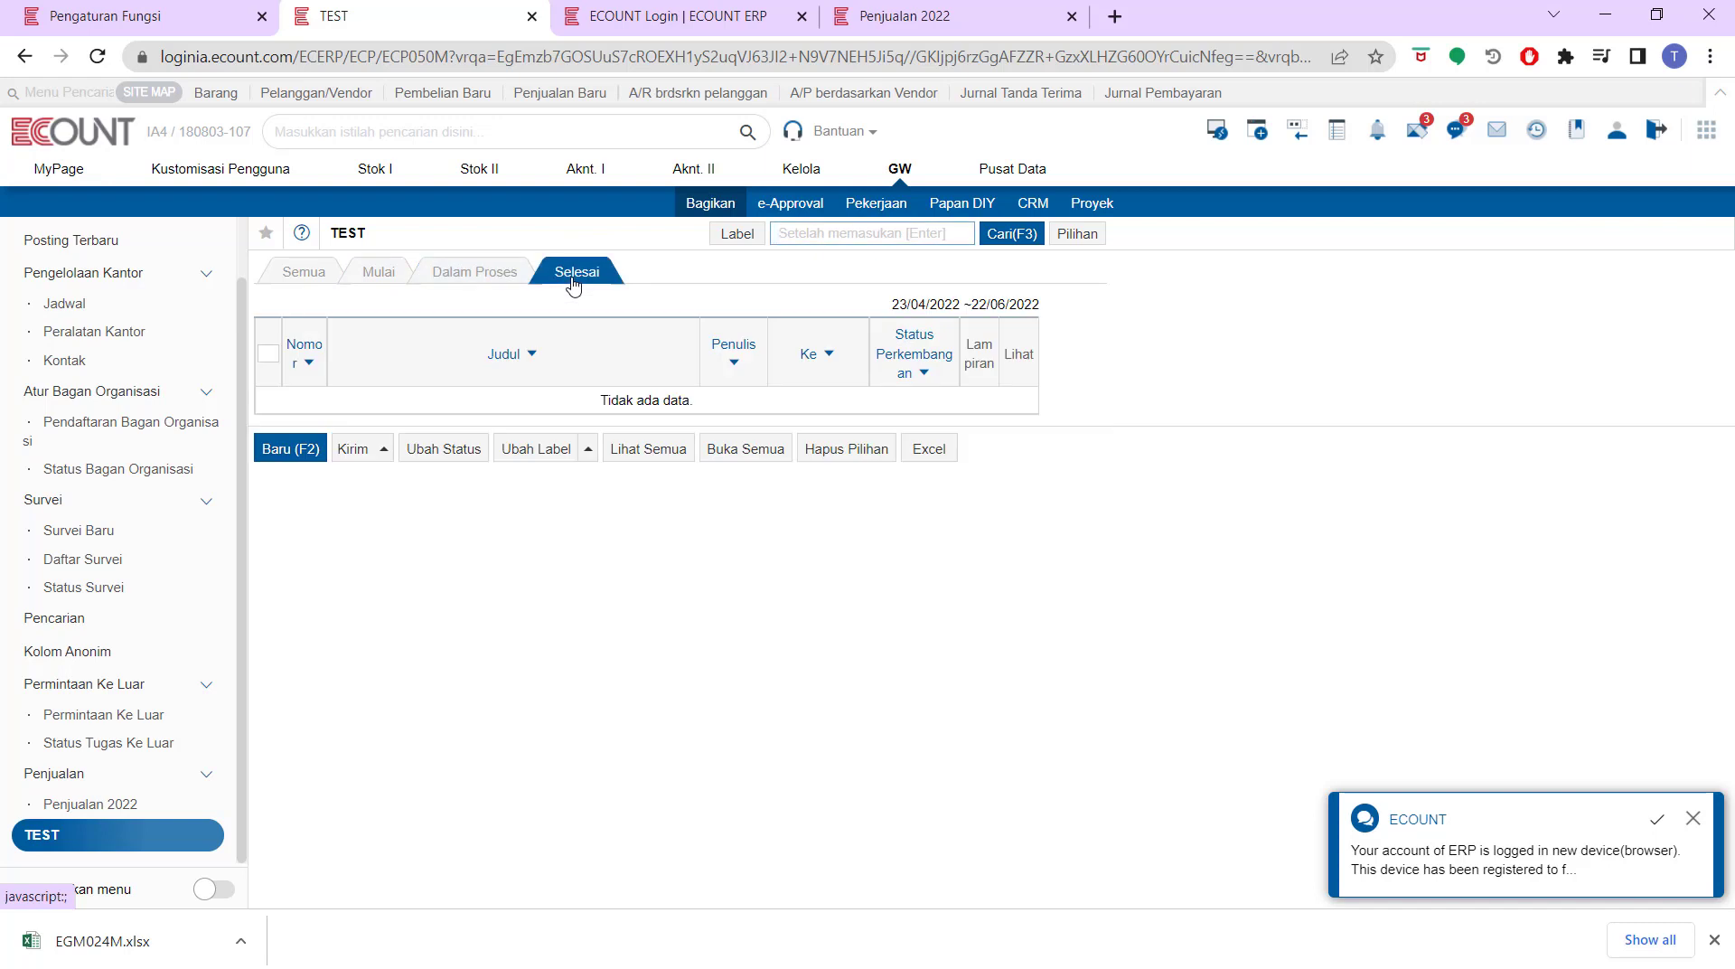
click(290, 451)
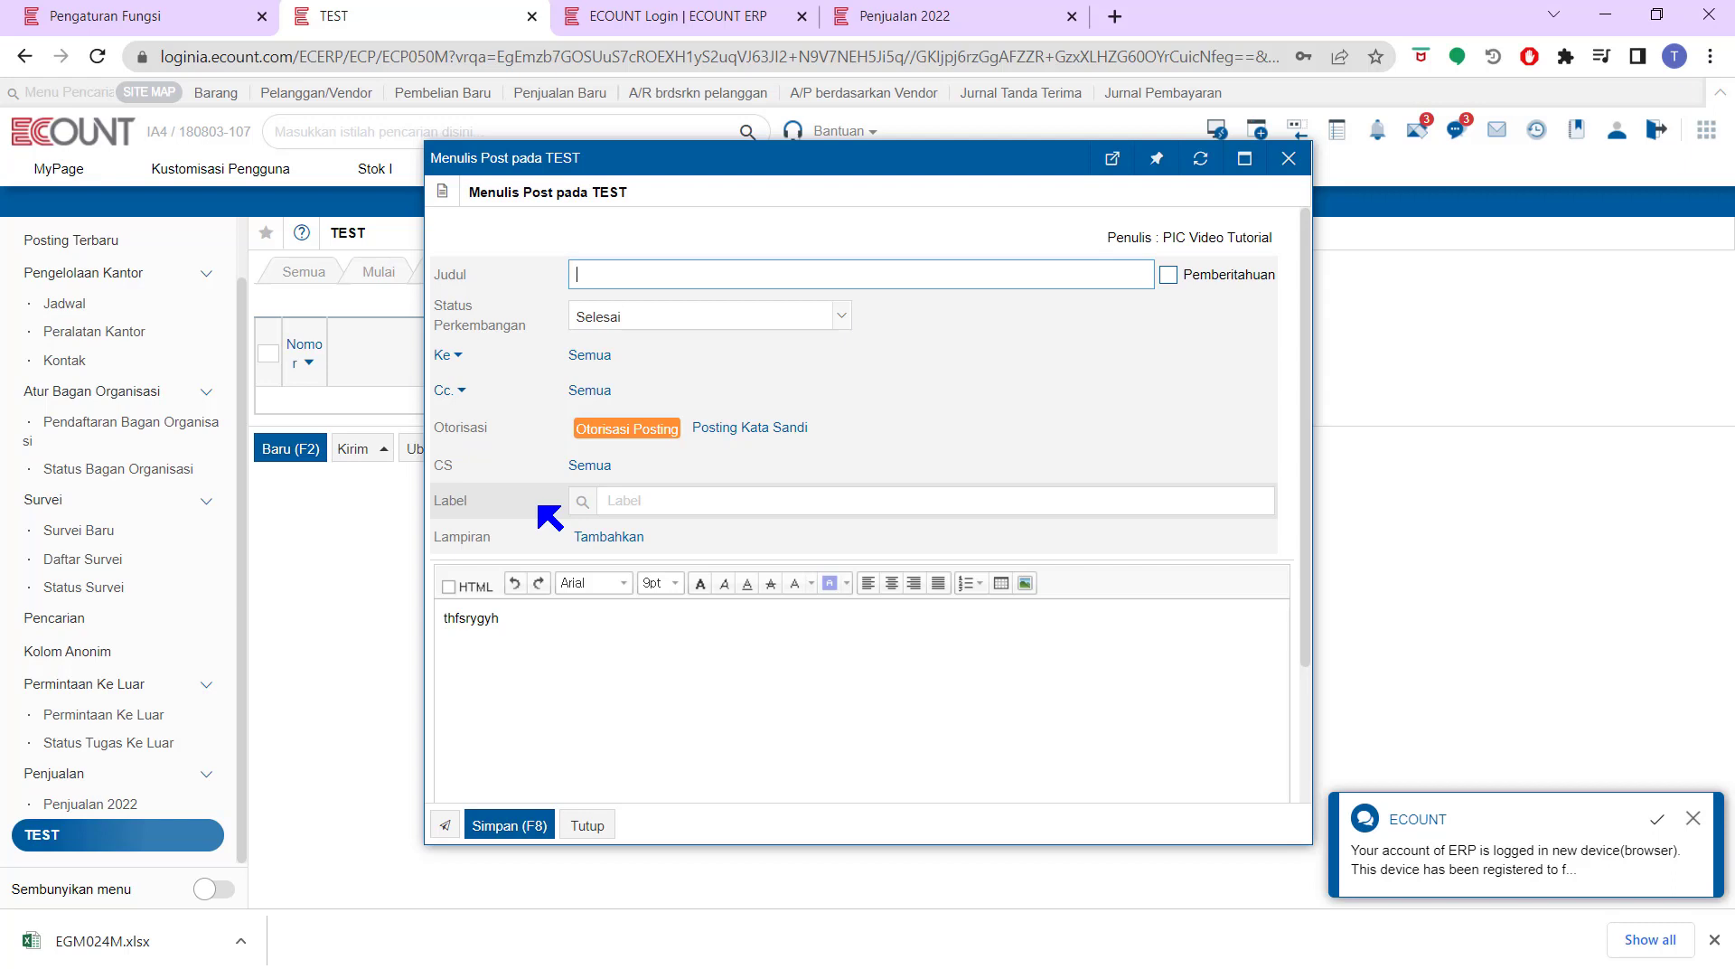
Title the new post 'laporan' and bring up the label search
text(laporan)
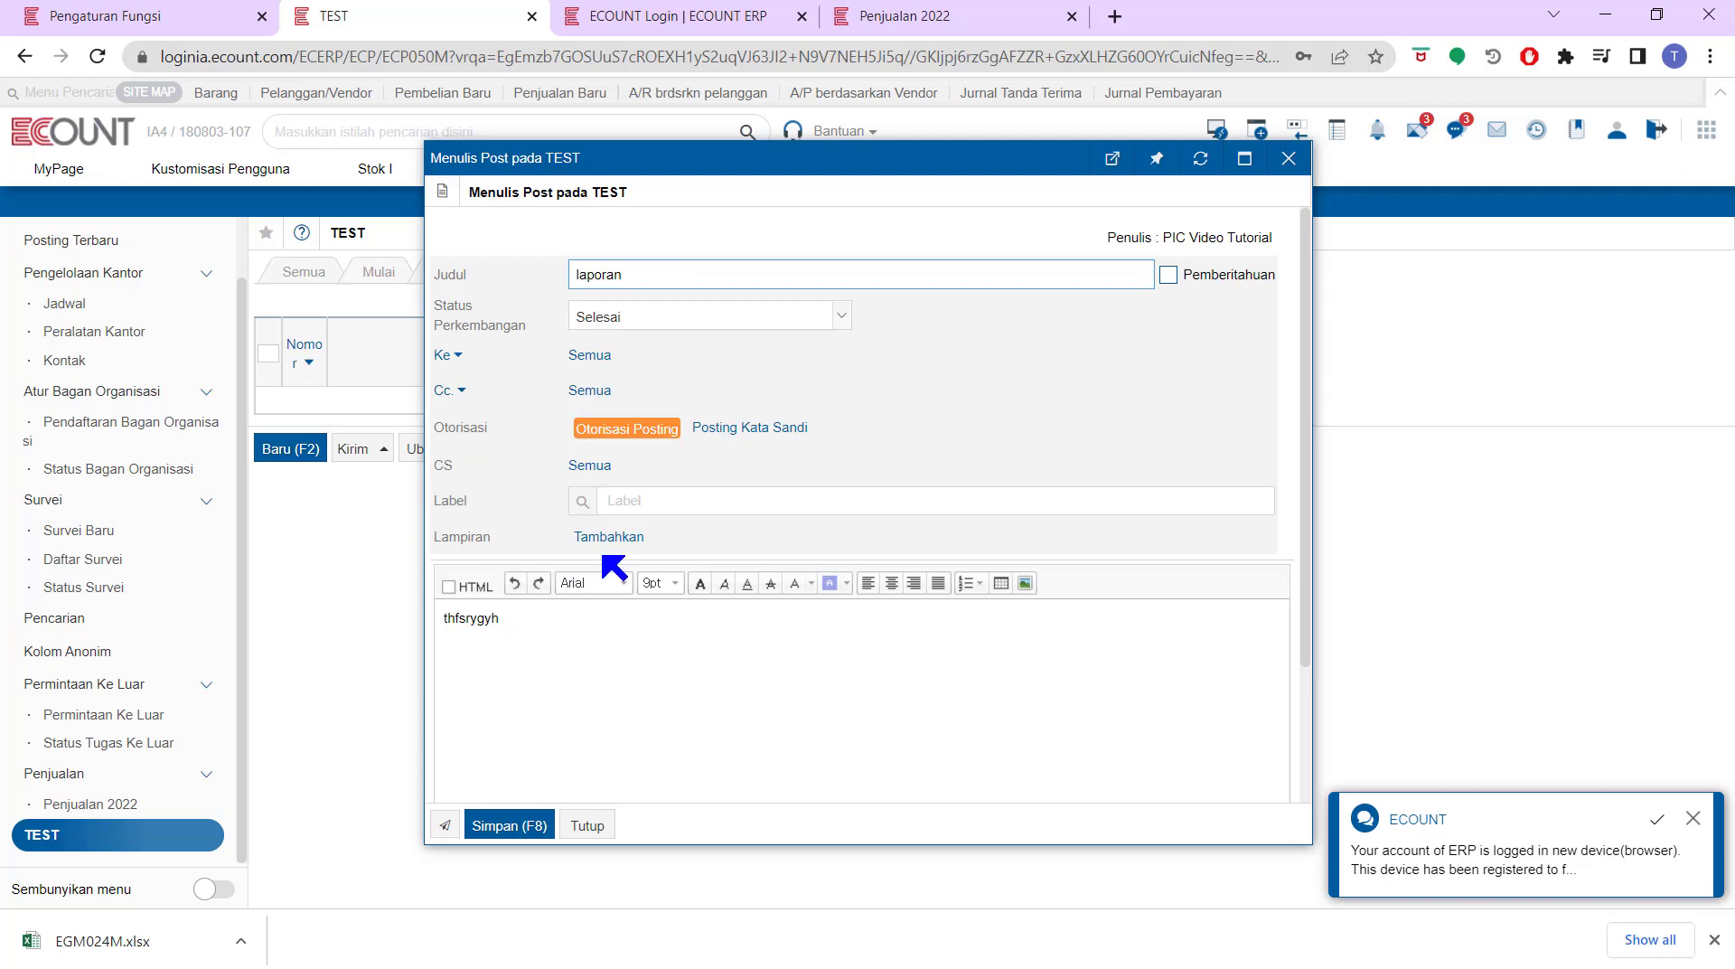
click(583, 501)
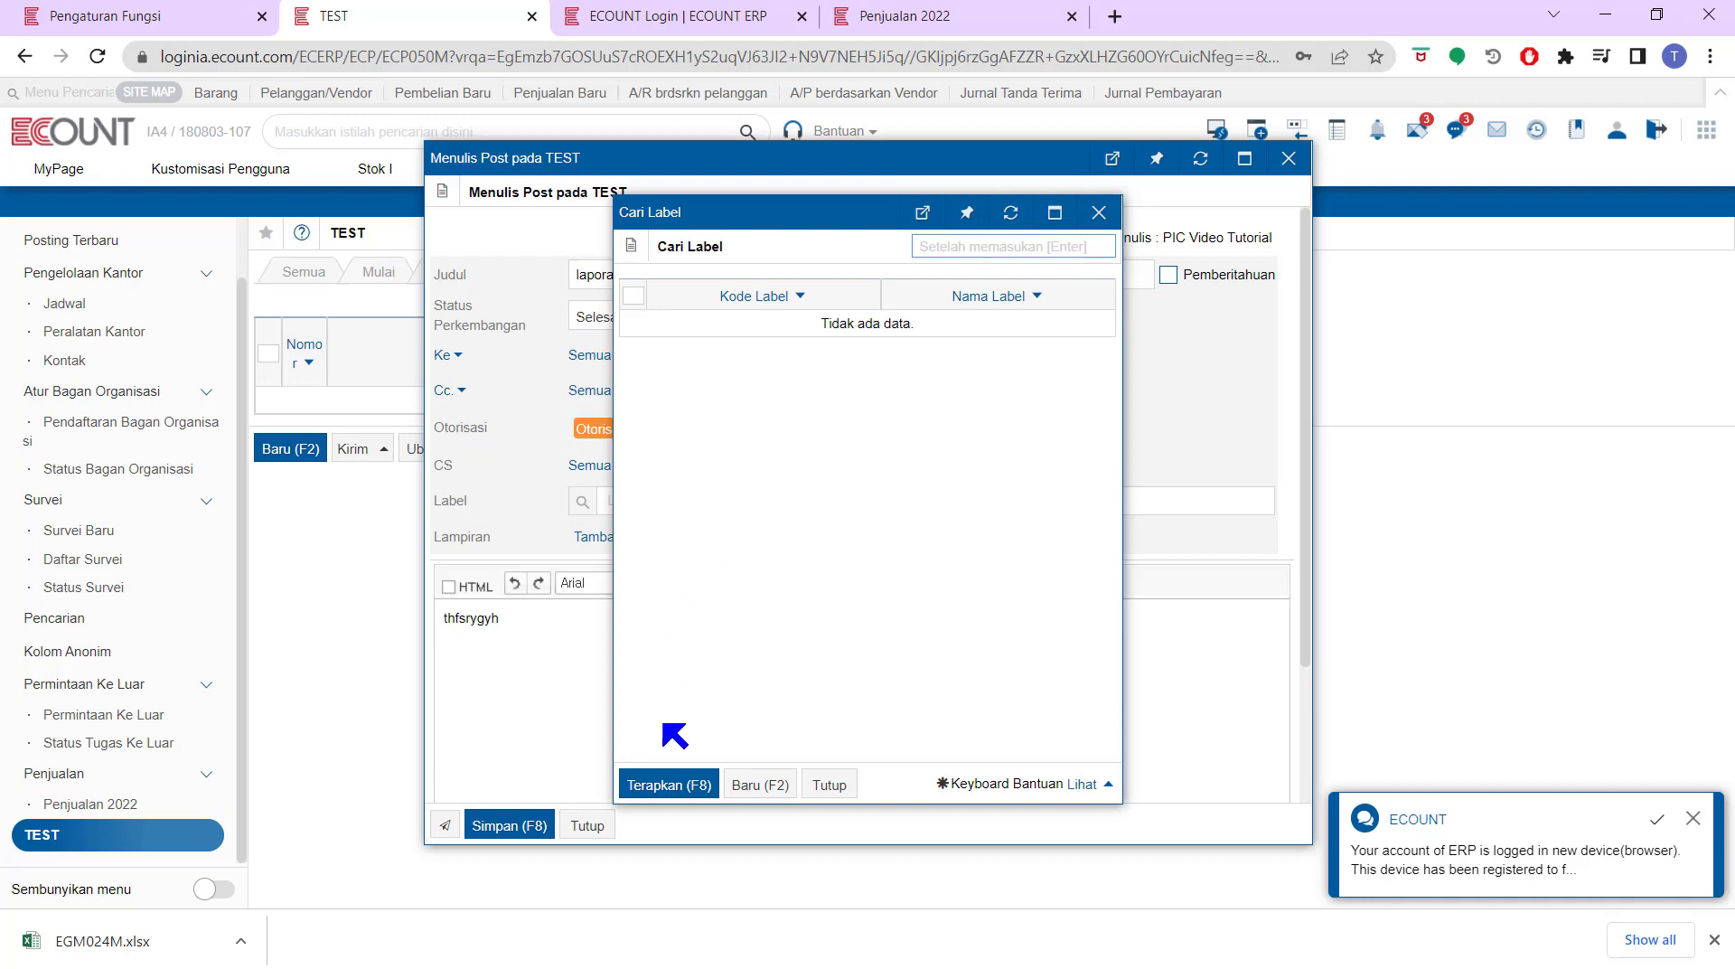
Create a green label with code 01 named 'test' and attach it to the laporan post
click(745, 787)
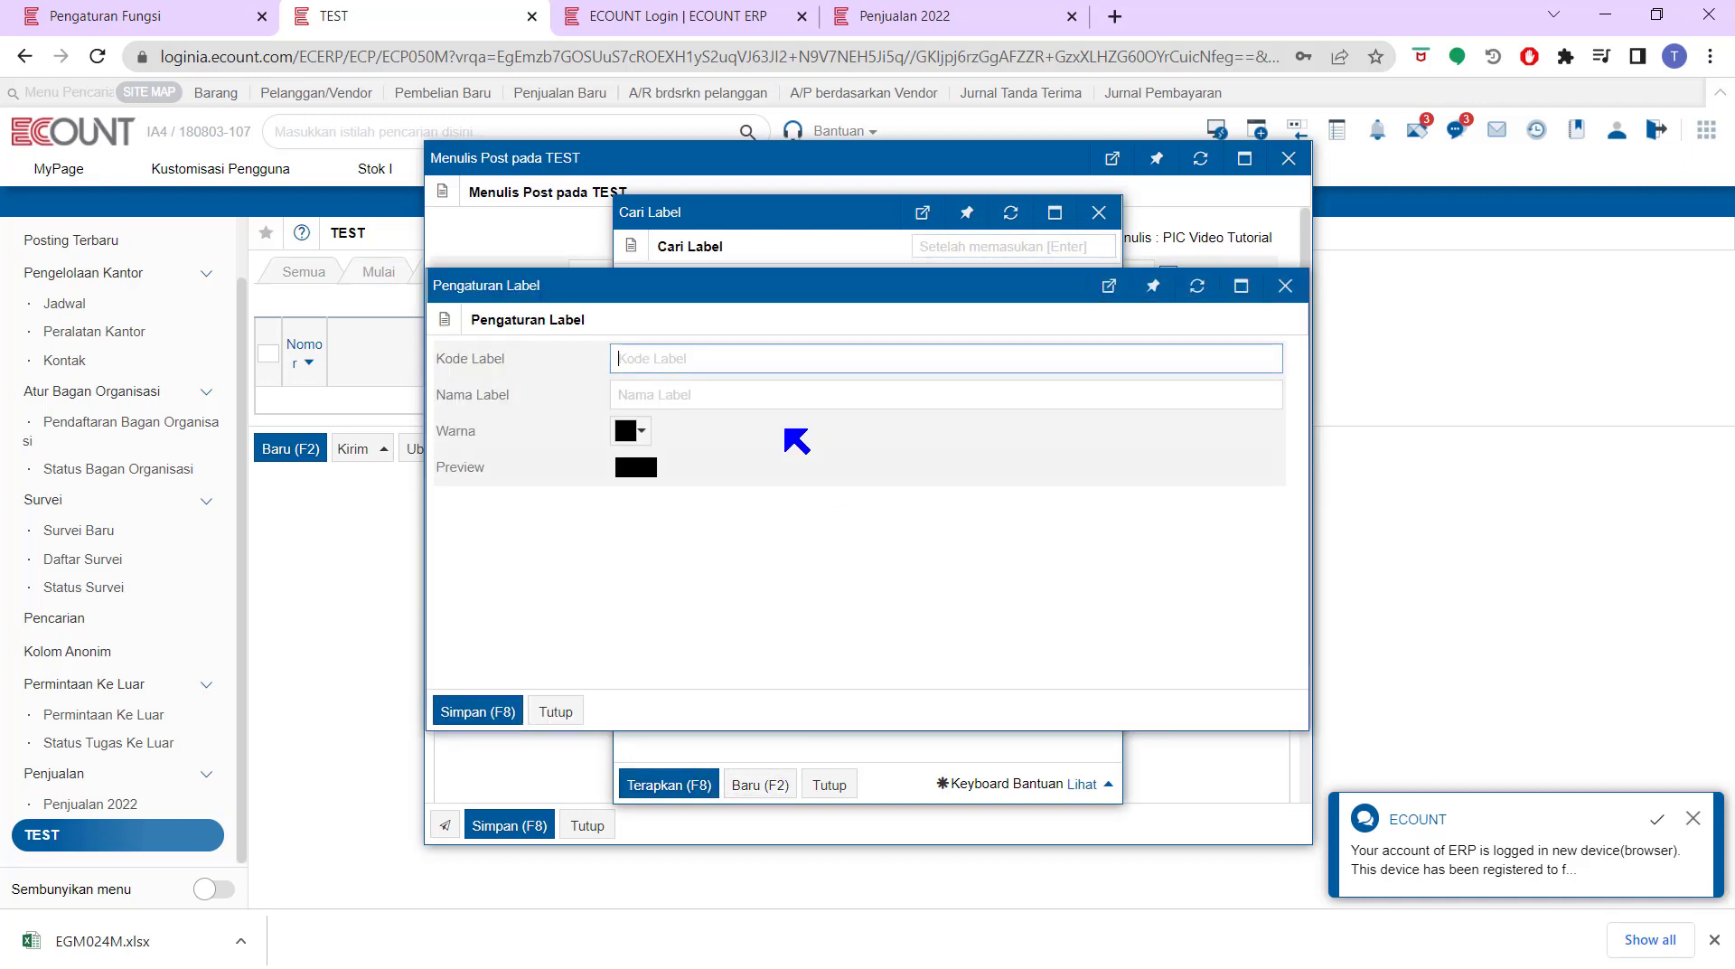
text(0)
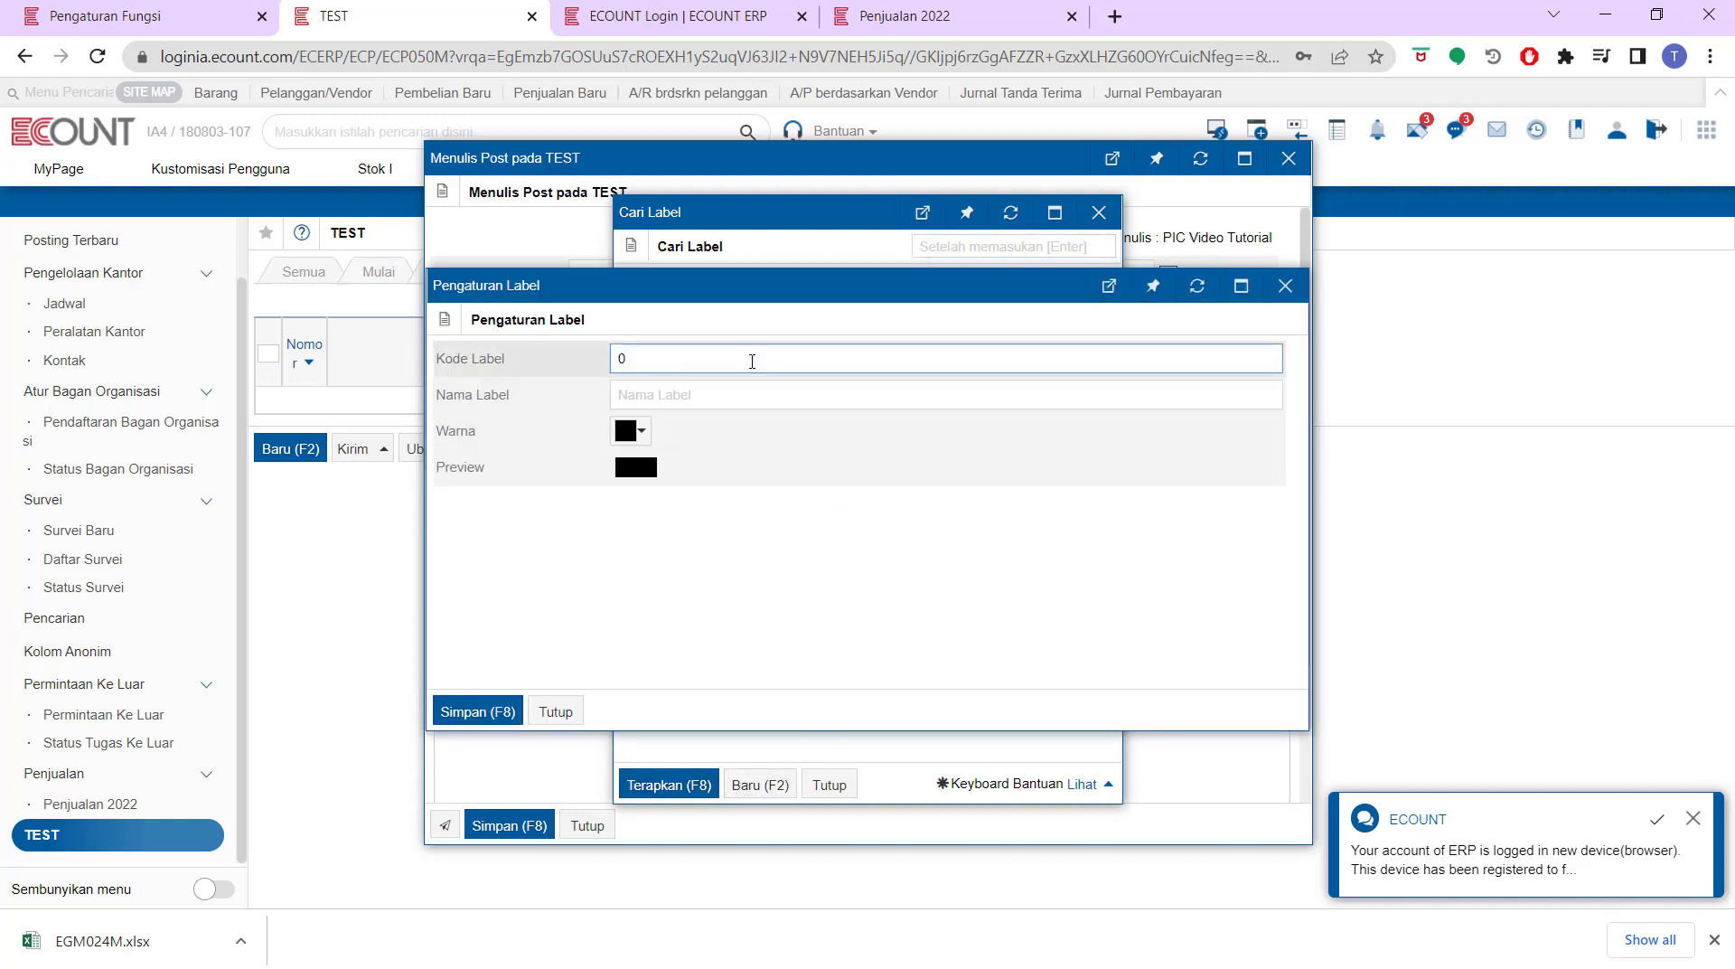
text(2)
key(BackSpace)
click(737, 395)
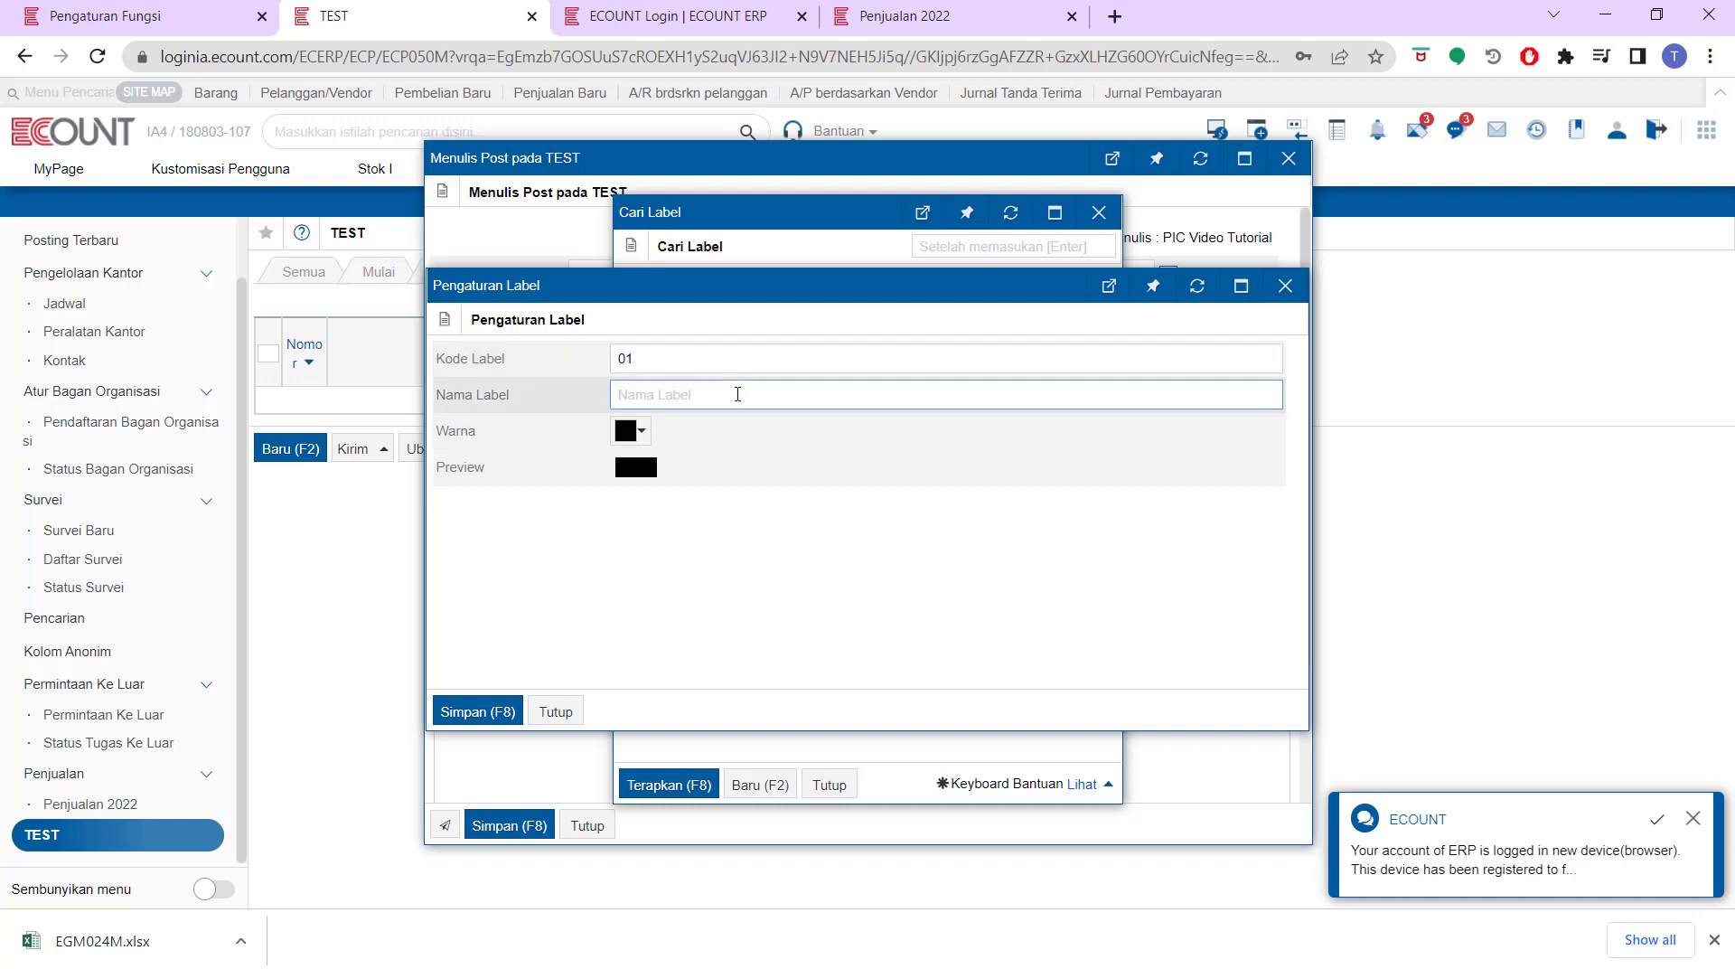
text(test)
click(631, 430)
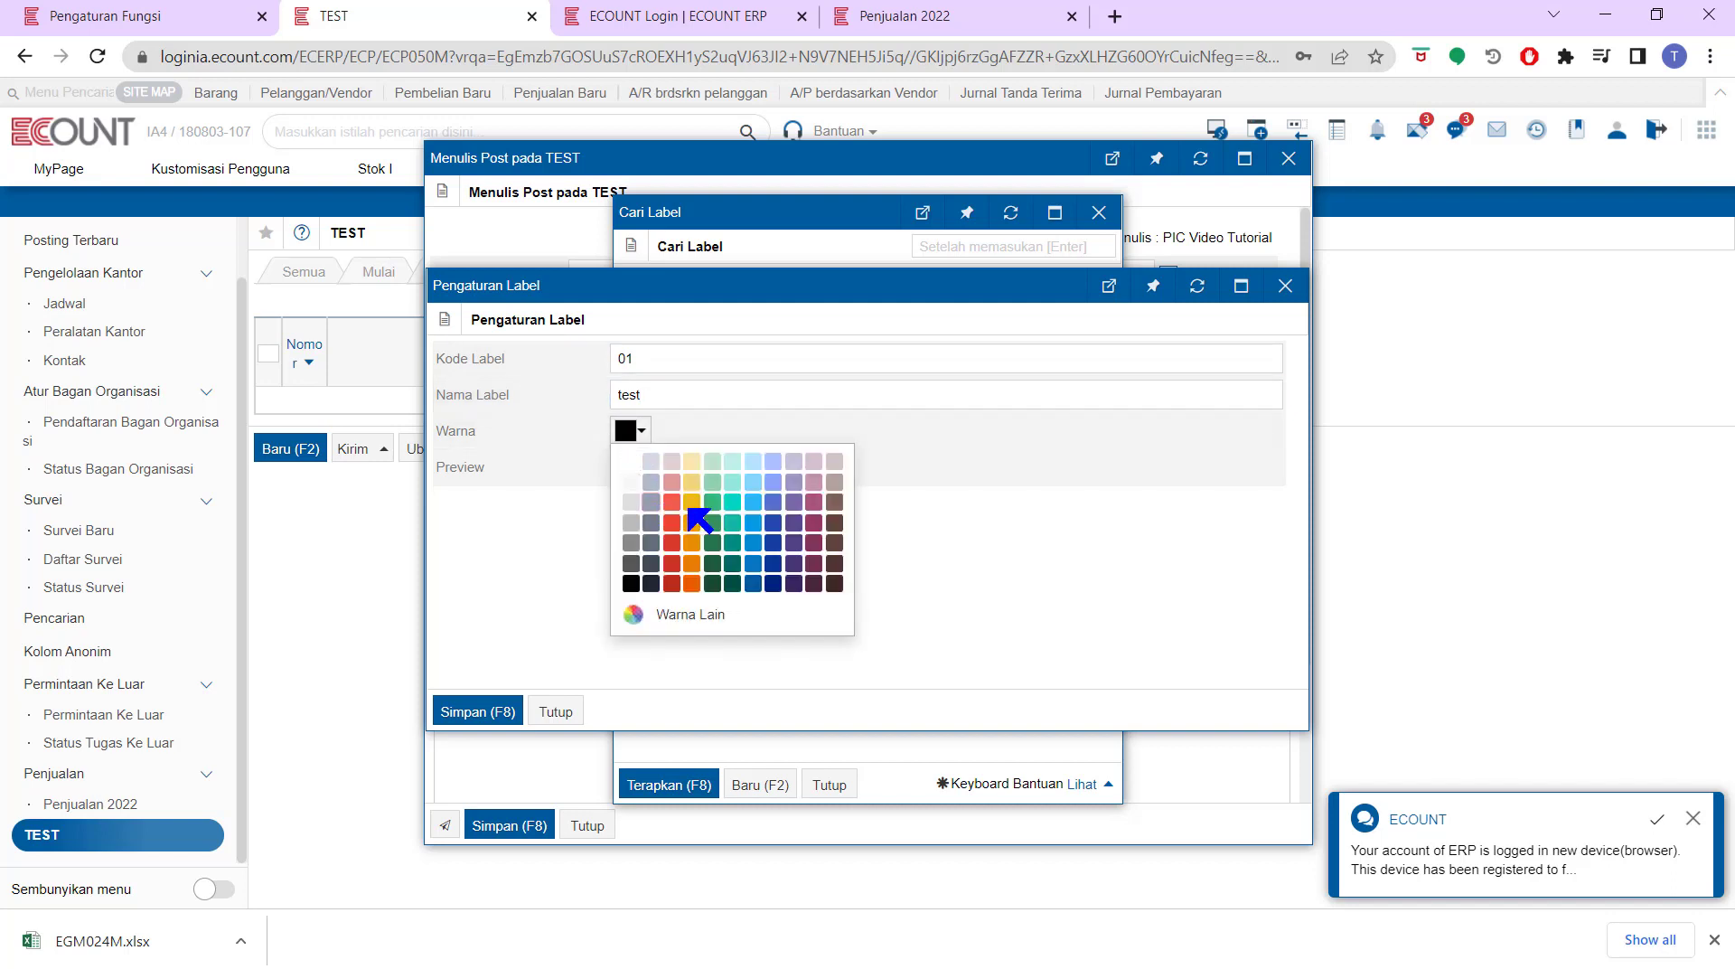
click(709, 508)
click(488, 710)
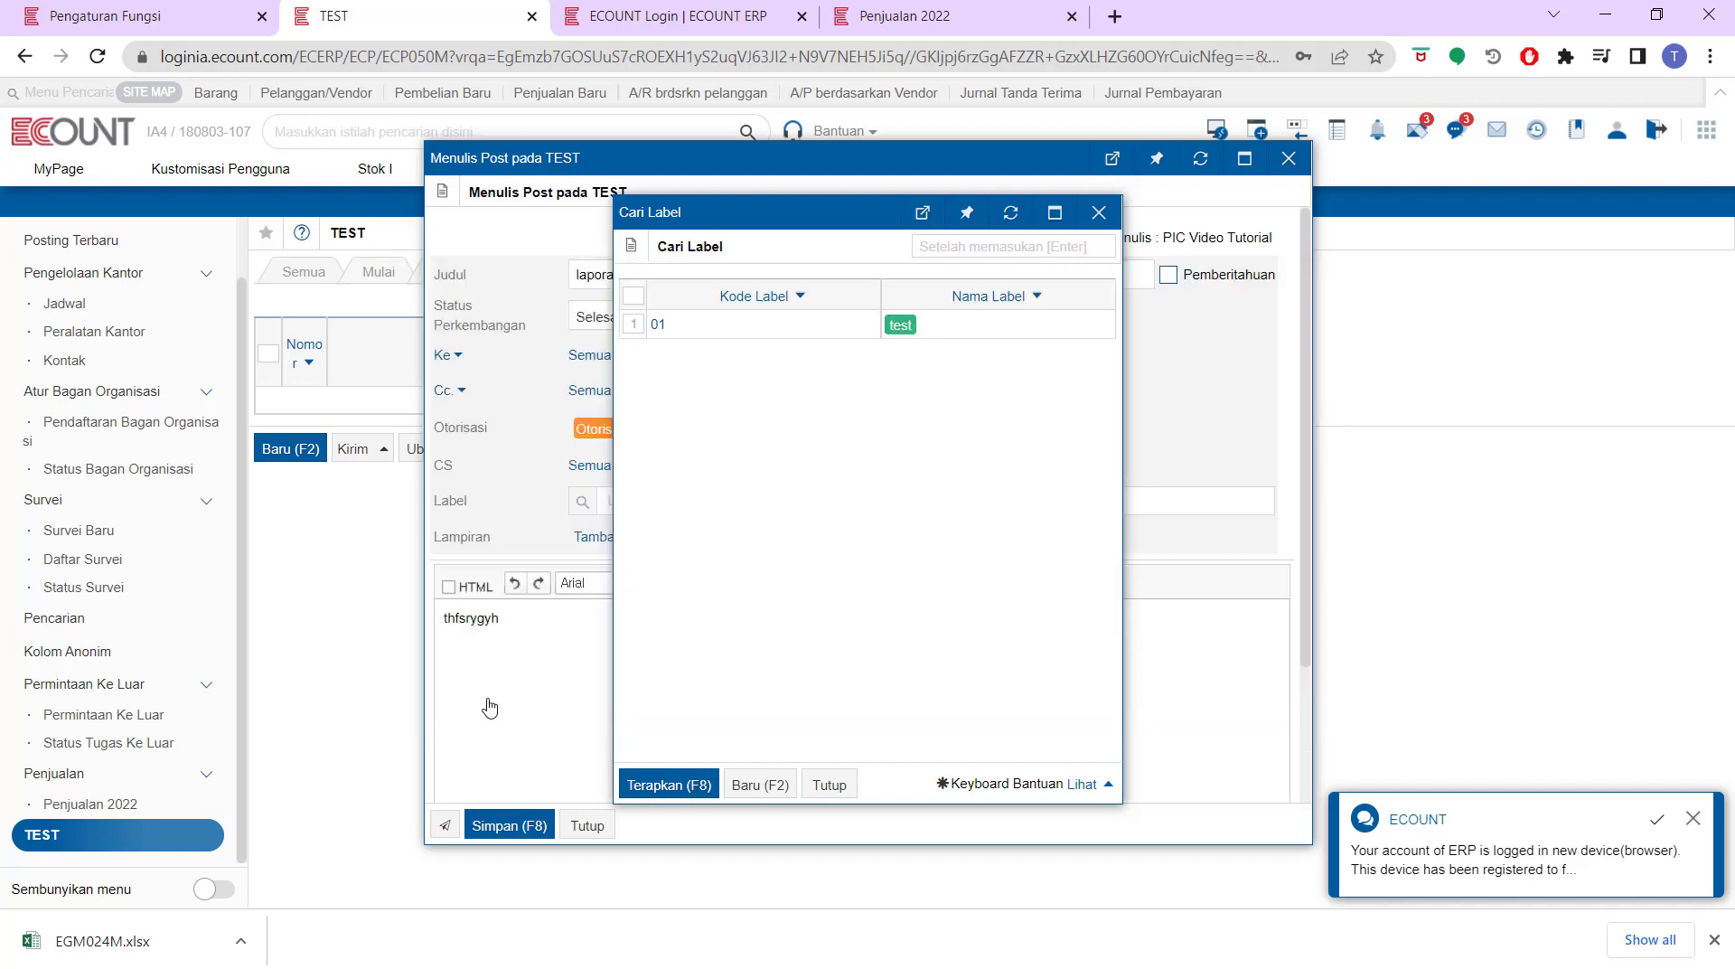
click(635, 325)
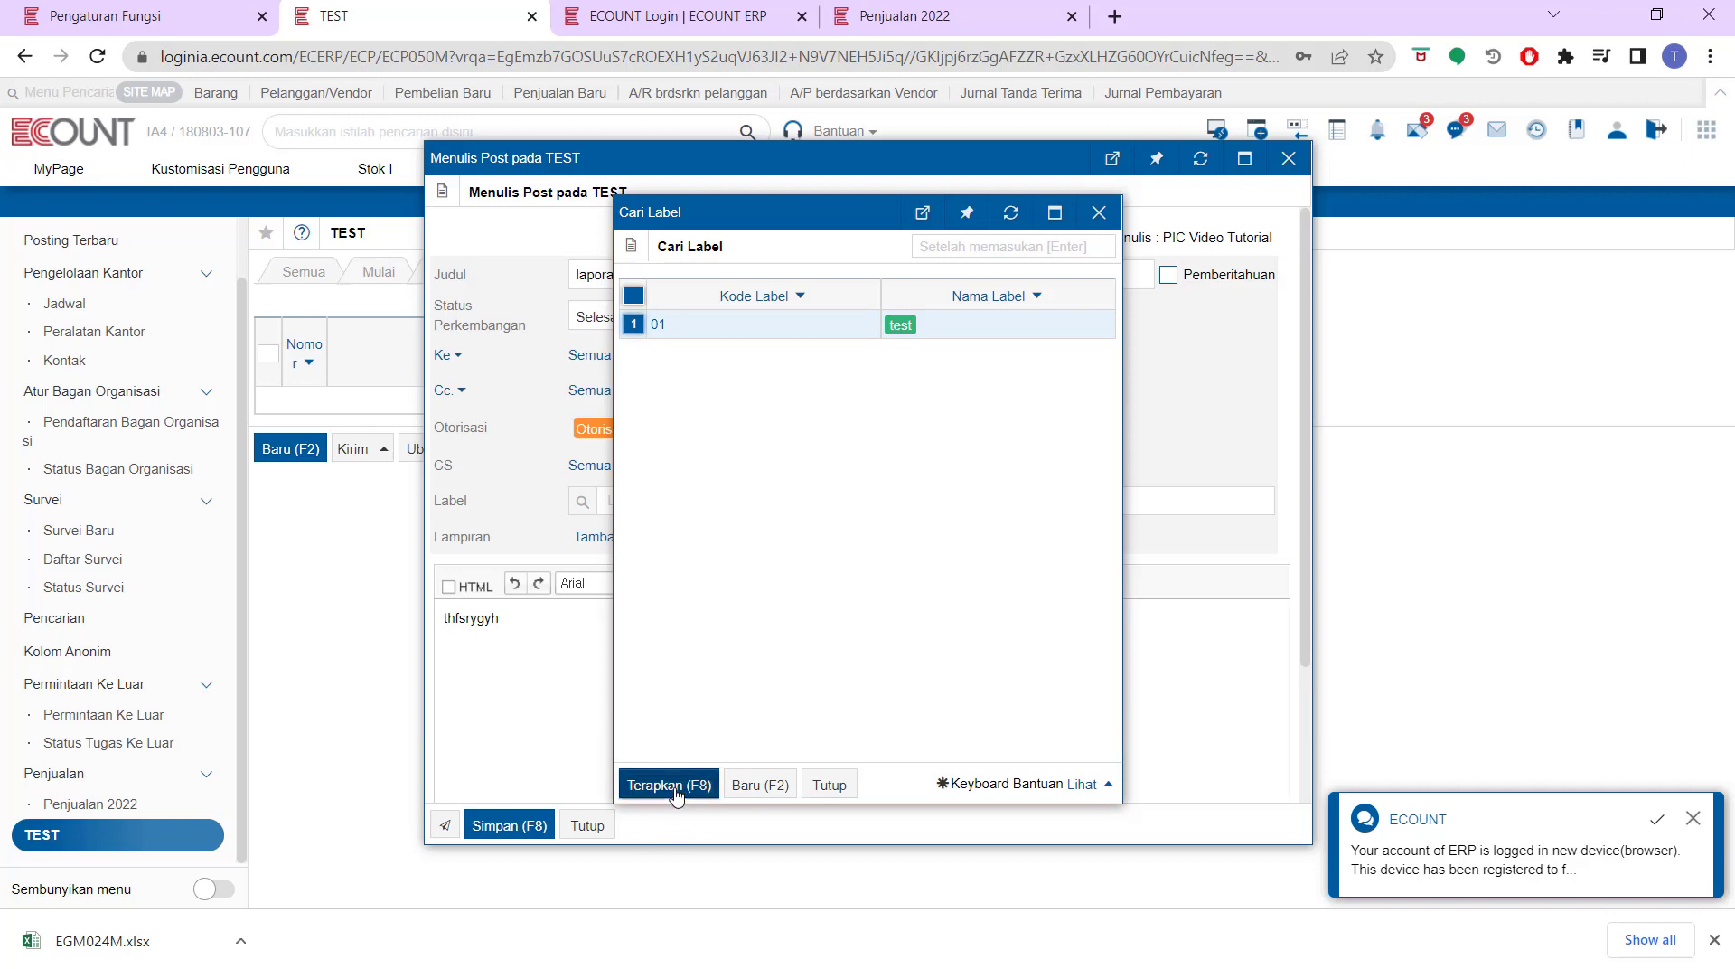
click(669, 785)
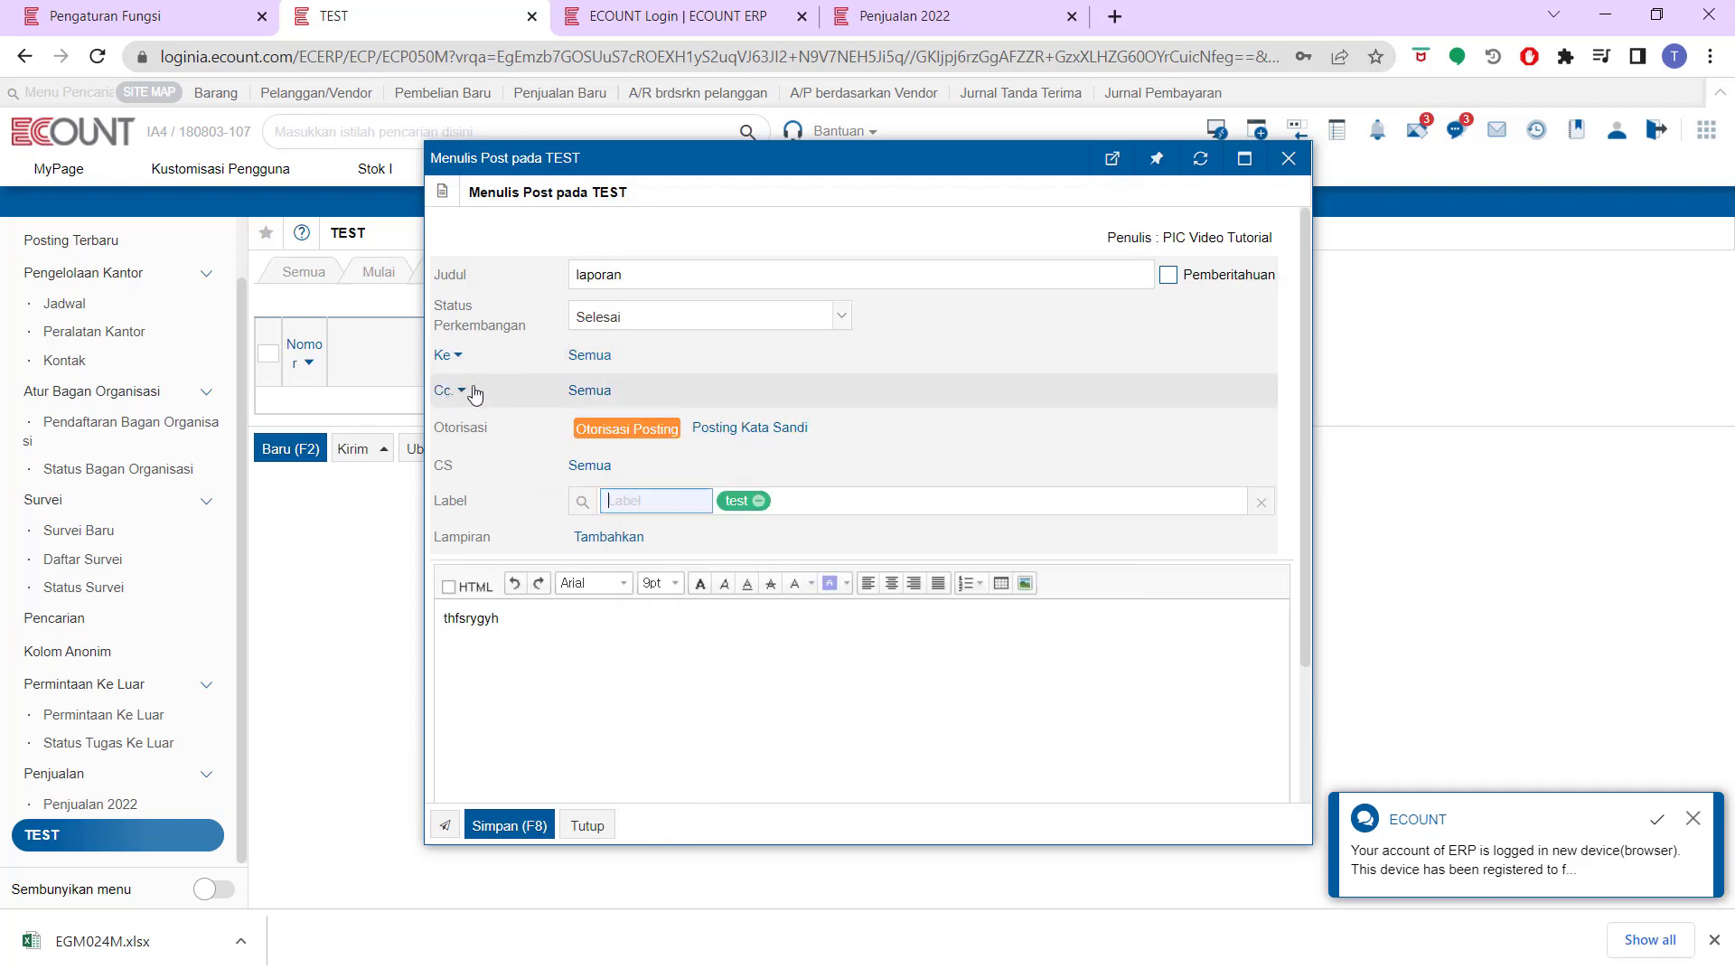
Keep the Ke recipients at Semua and save the laporan post under Selesai
click(580, 357)
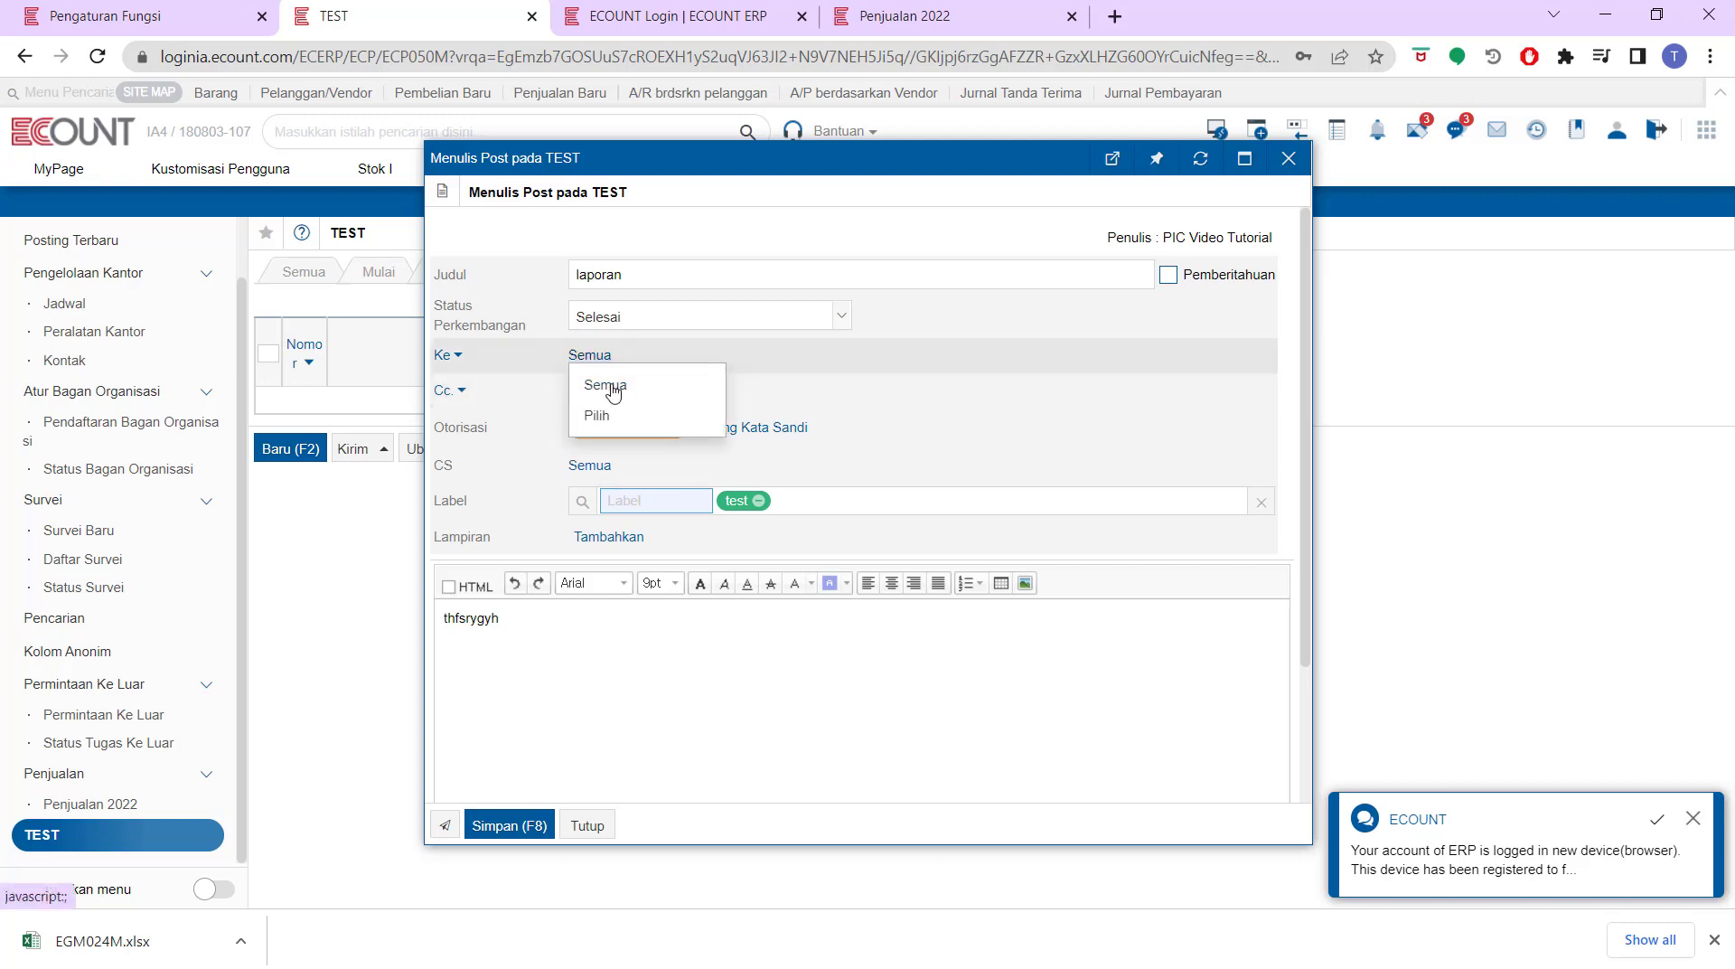
click(596, 415)
click(586, 356)
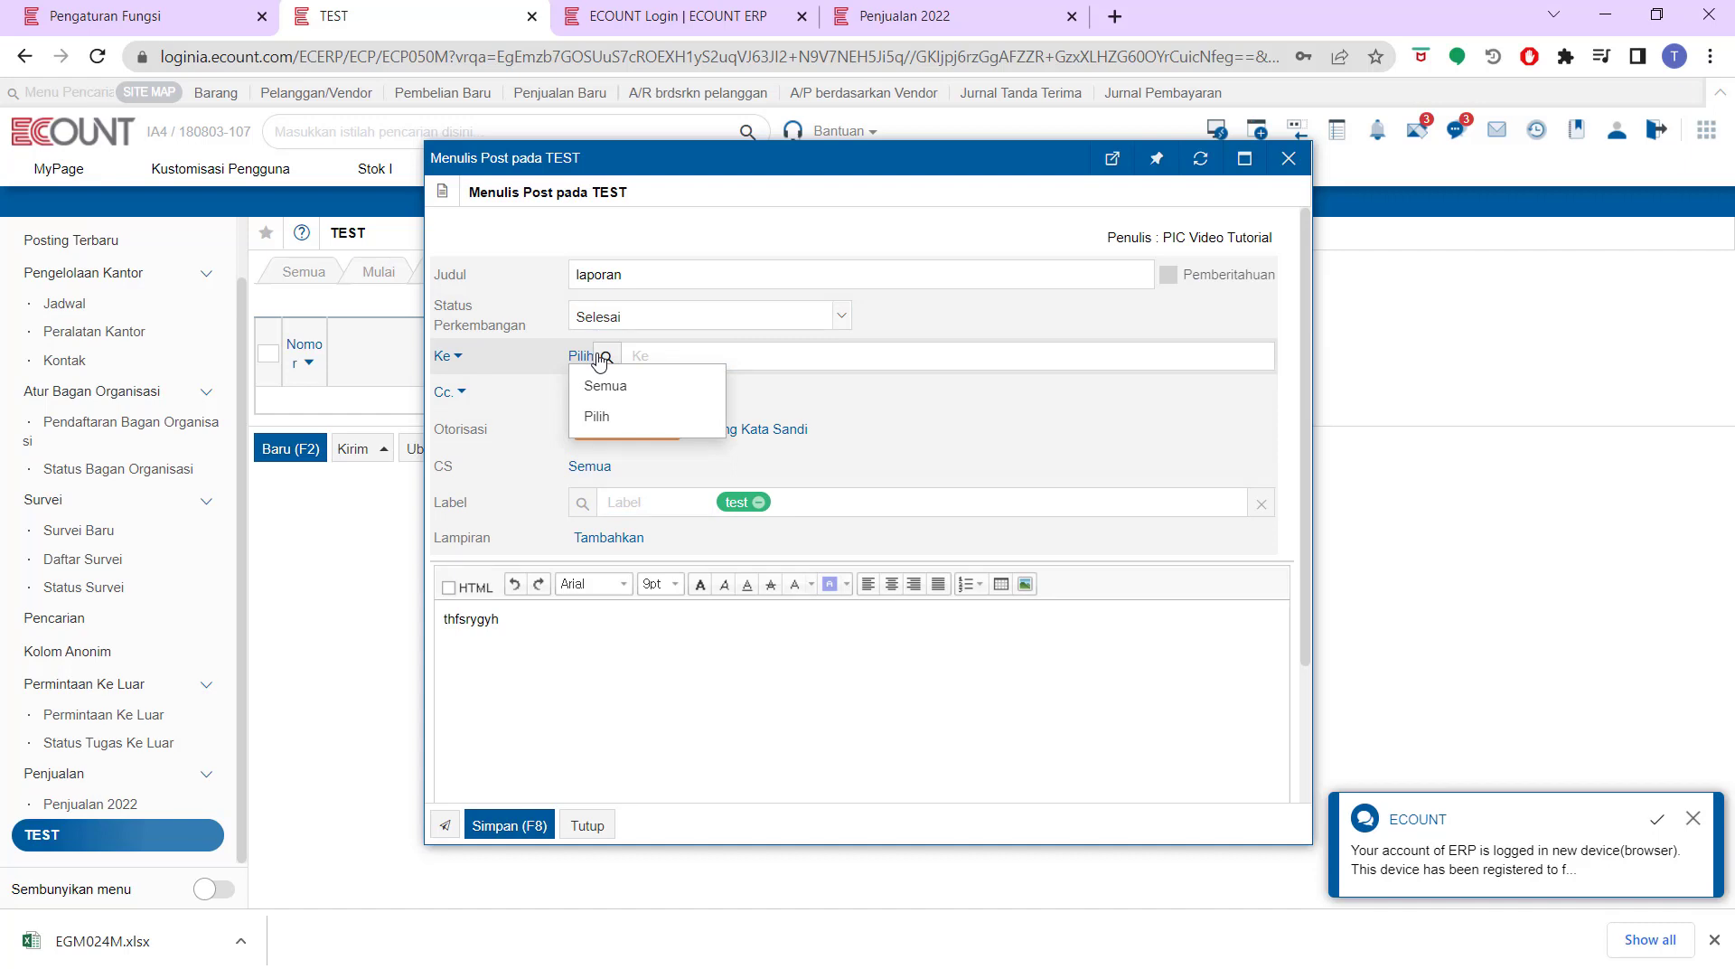
click(588, 387)
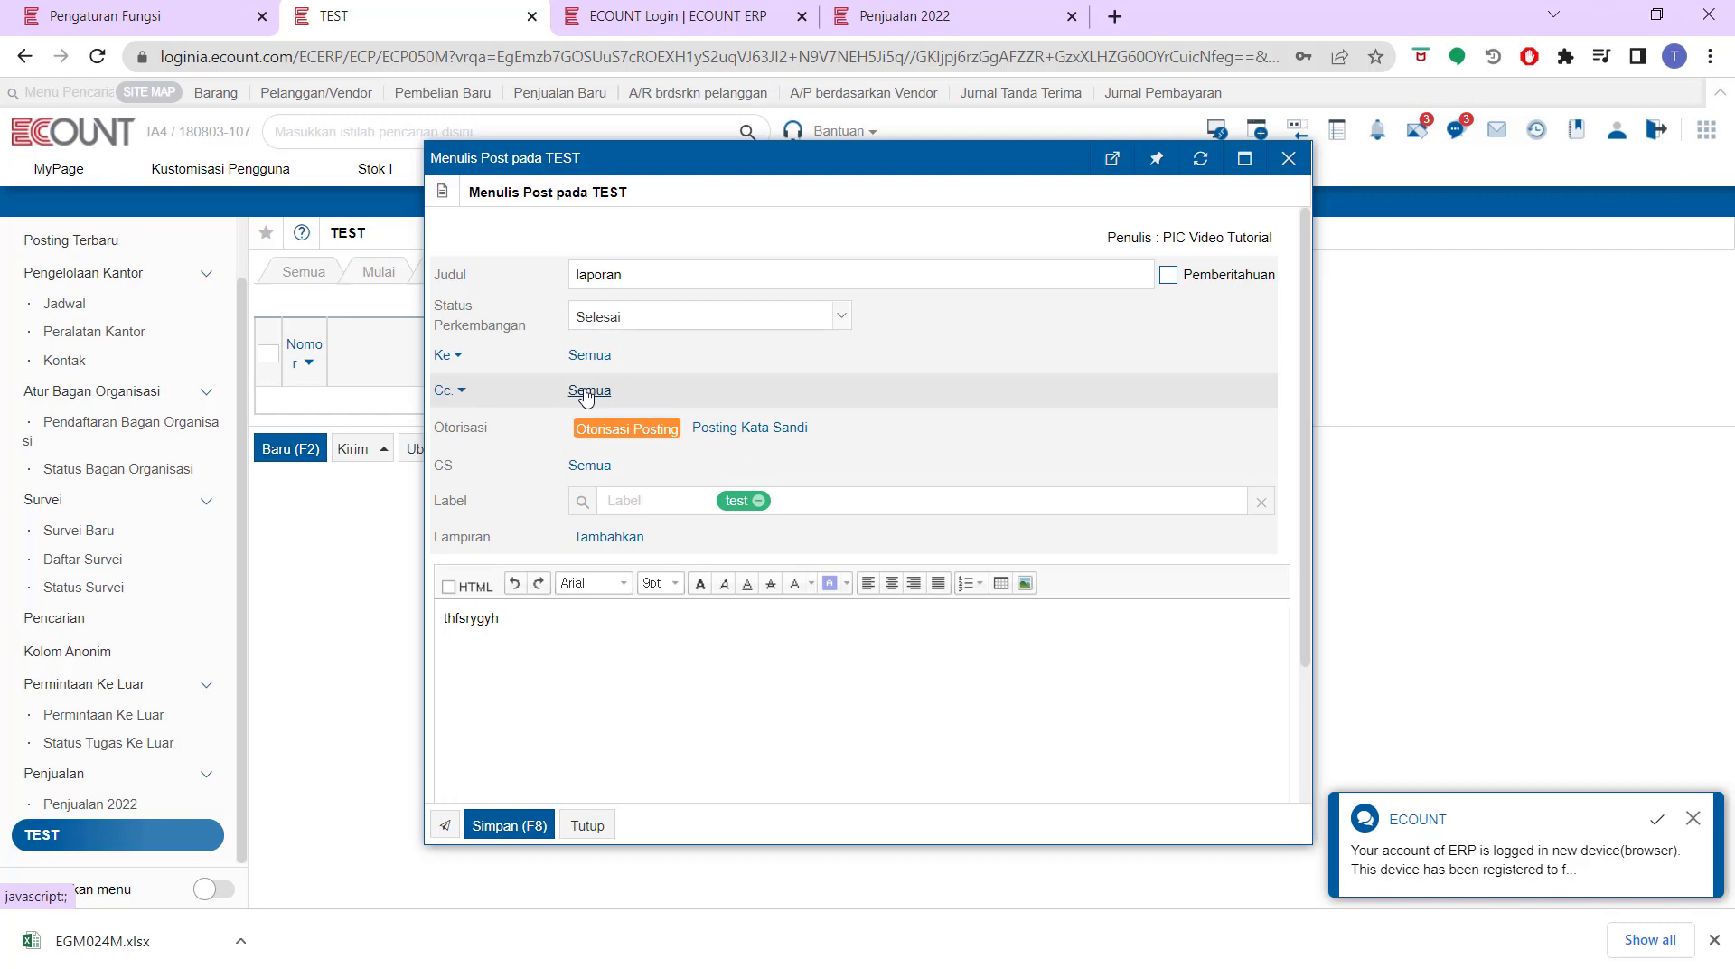
click(506, 825)
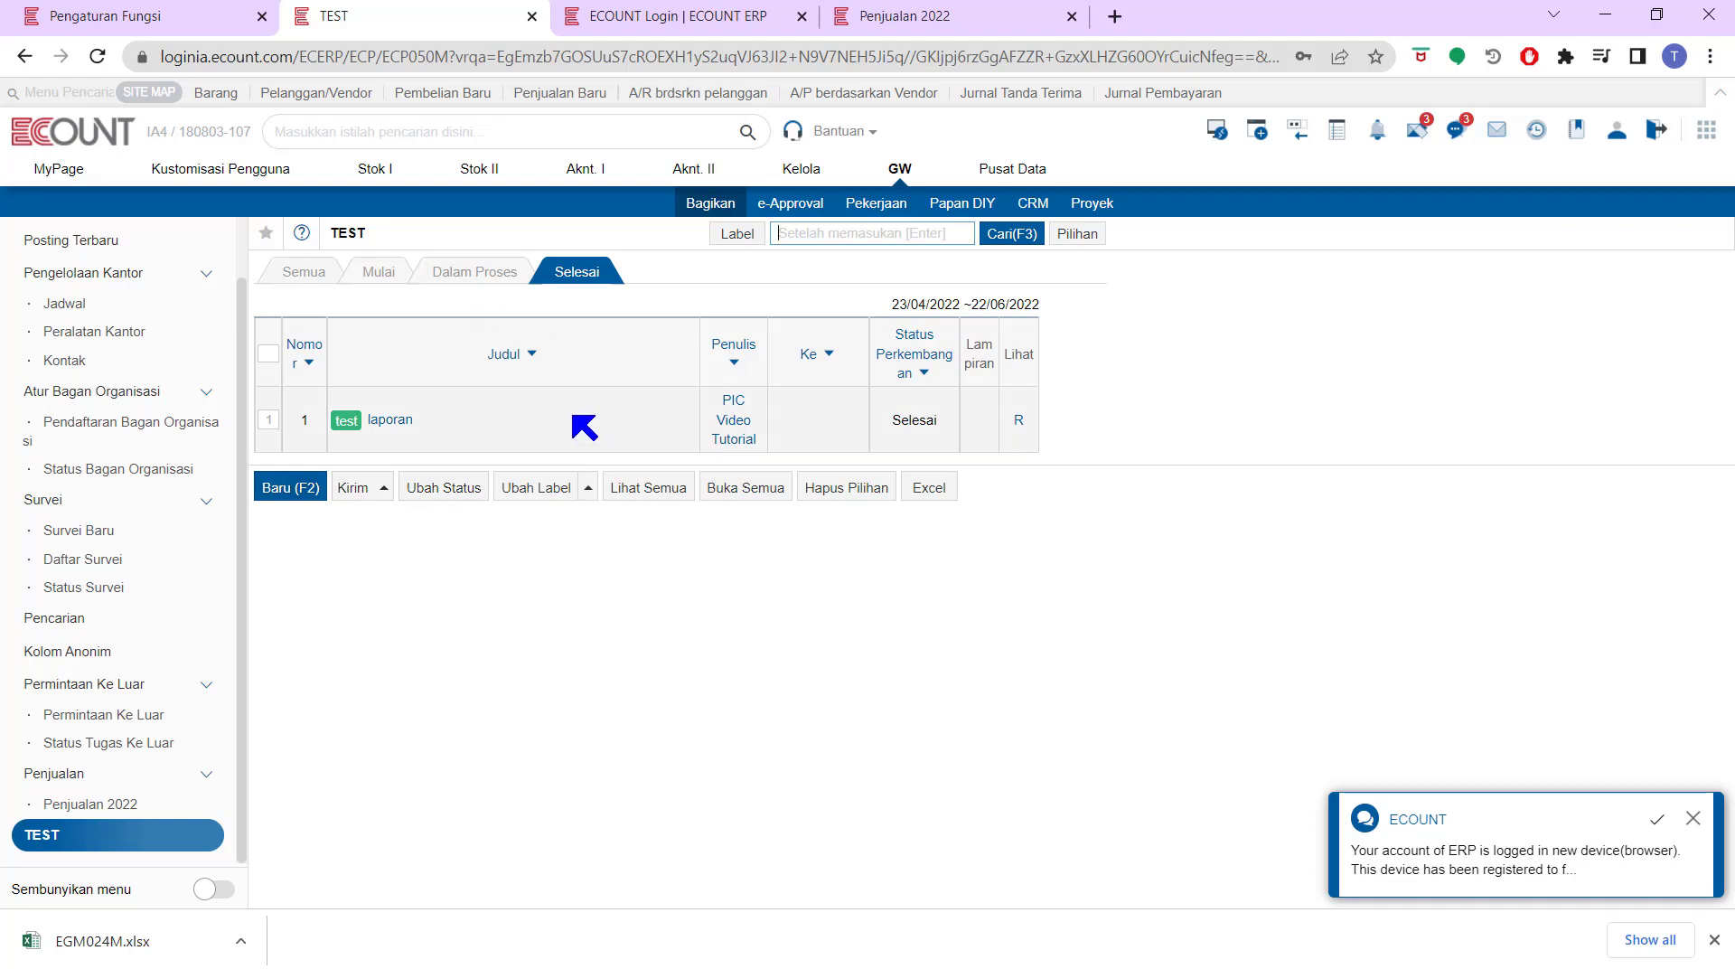
Open the saved laporan post and give it a like
click(398, 421)
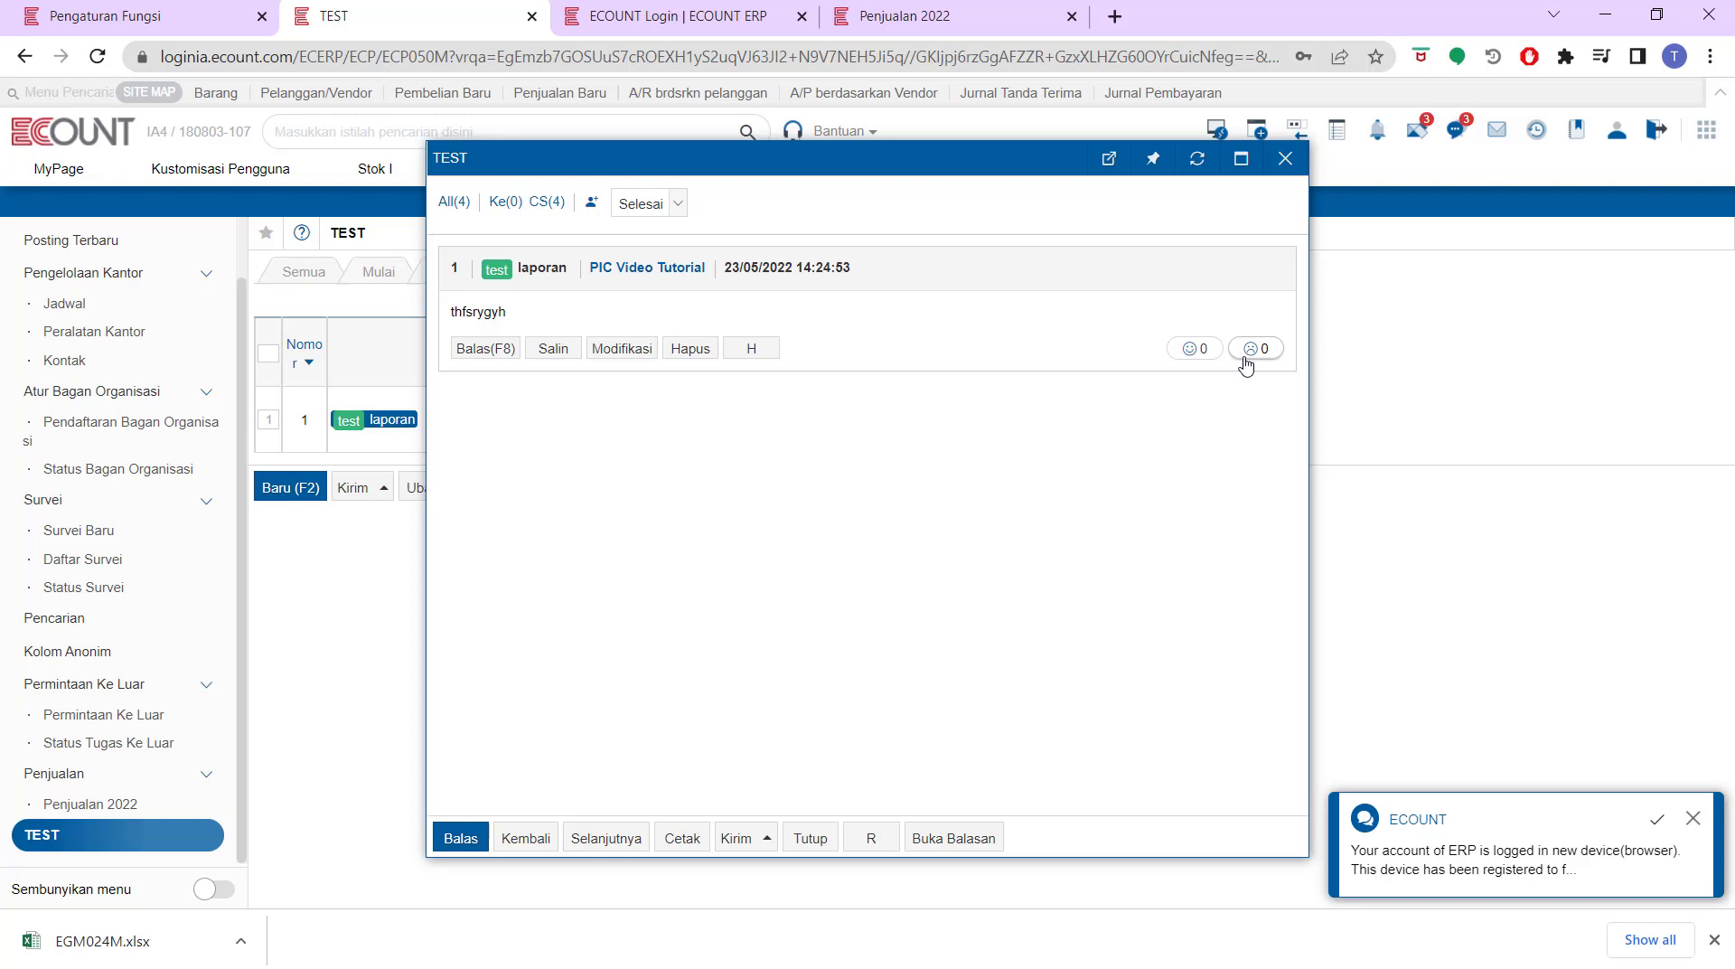
click(1194, 355)
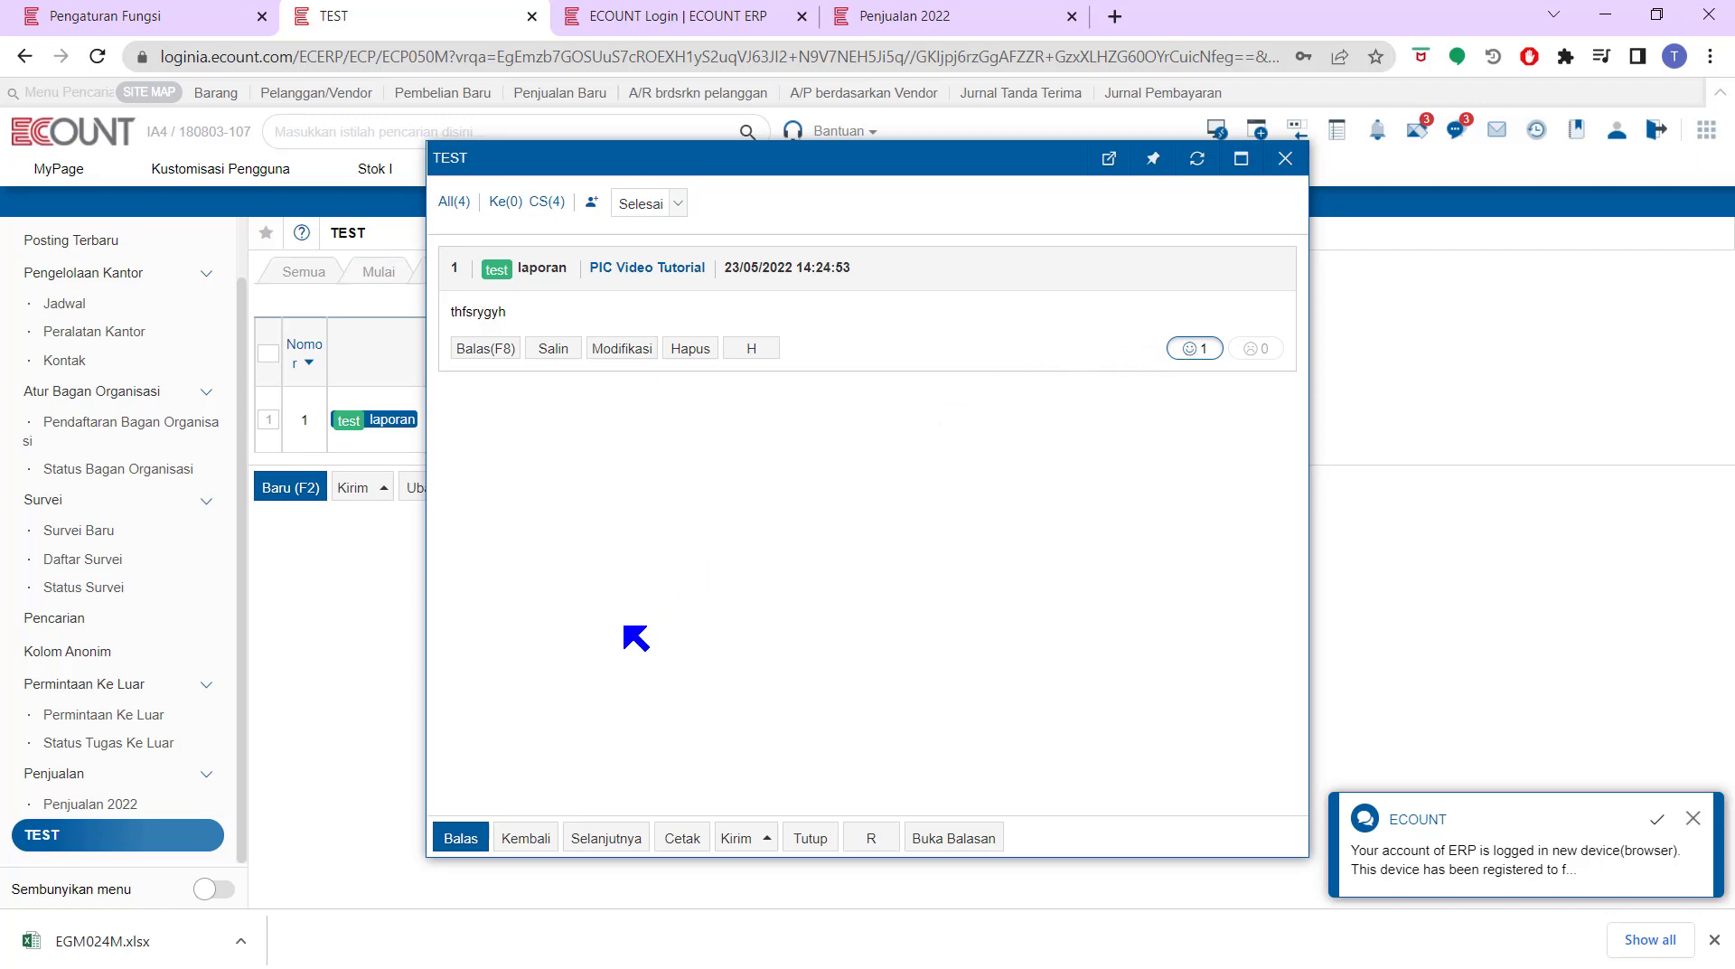